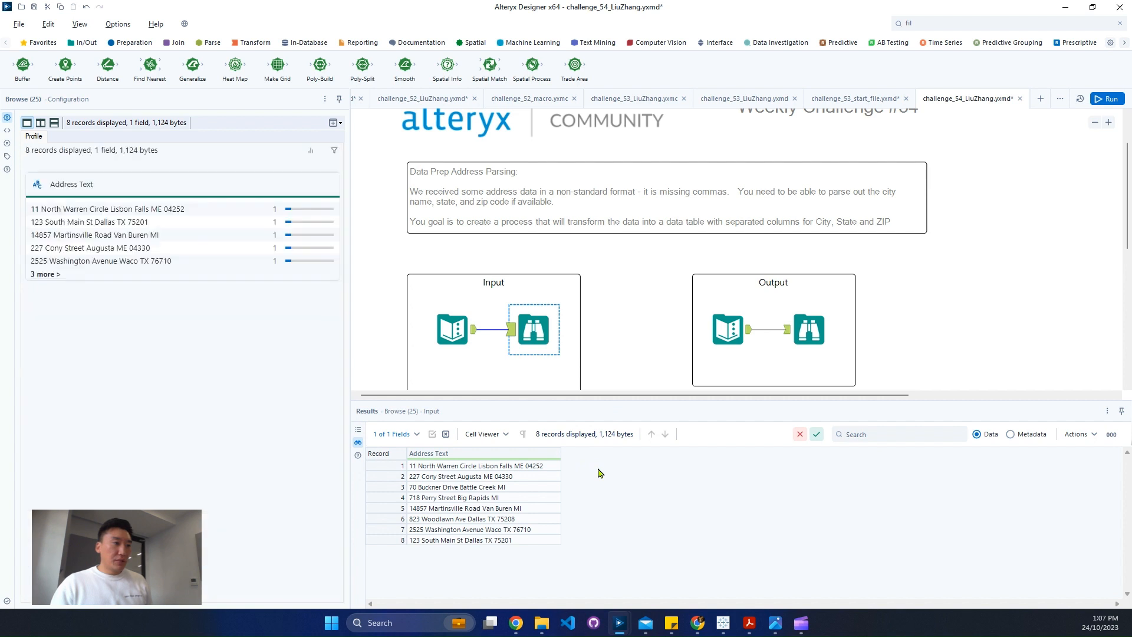
# Copy all the Address Text records from the challenge's input Browse results
pyautogui.moveTo(513, 540); pyautogui.dragTo(519, 470)
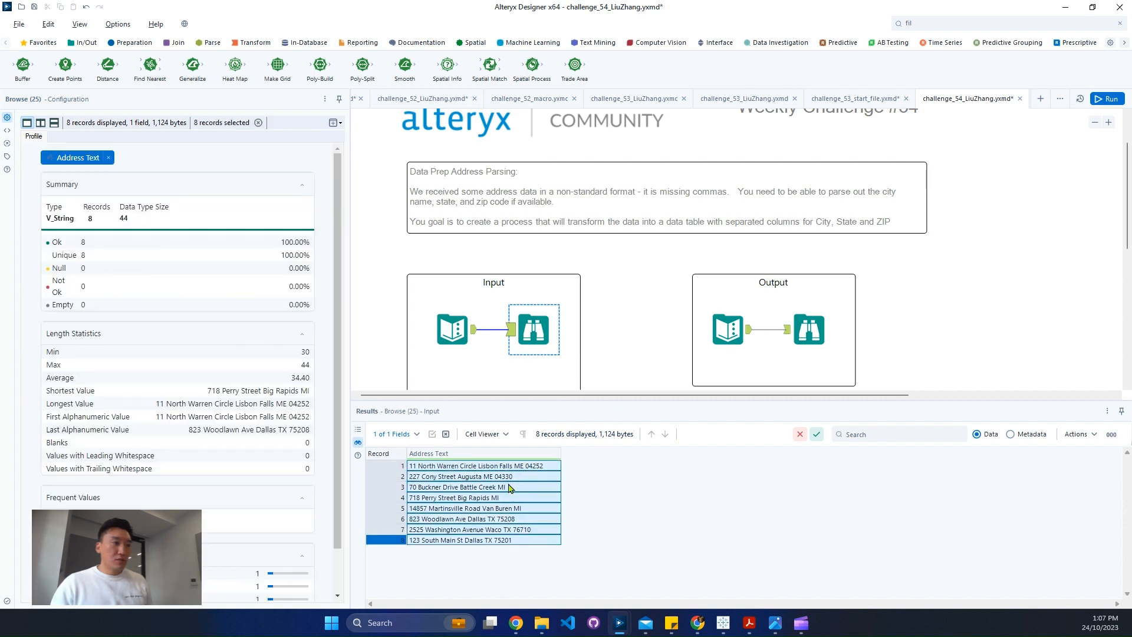
pyautogui.rightClick(519, 470)
pyautogui.click(565, 508)
# Compare the expected output's City, State and Zip columns with the input address records
pyautogui.click(809, 330)
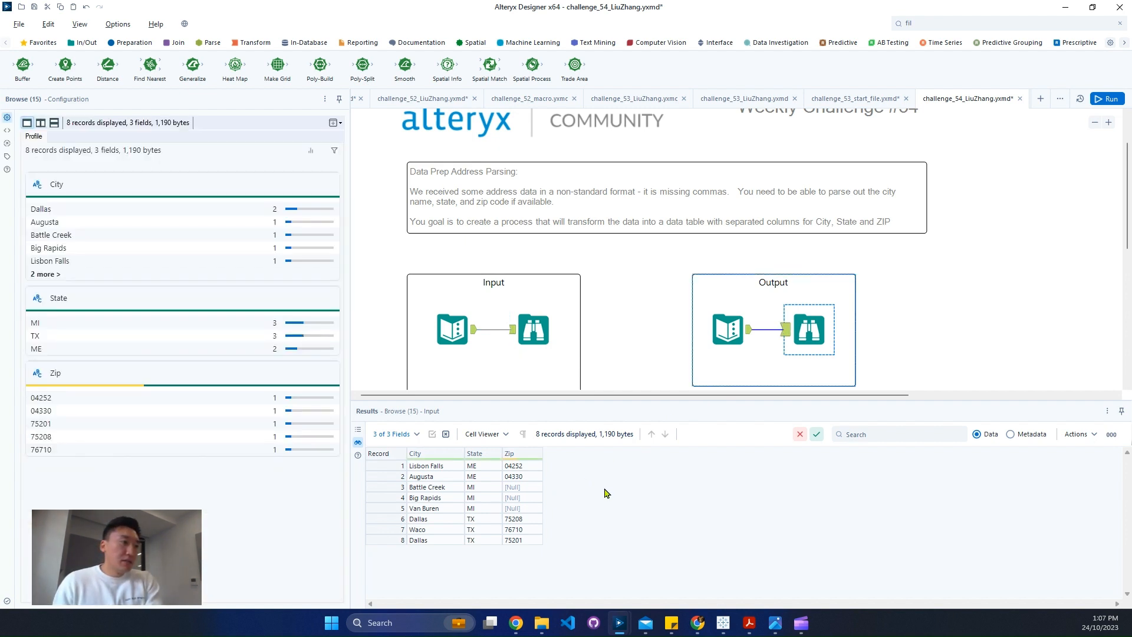
pyautogui.click(534, 331)
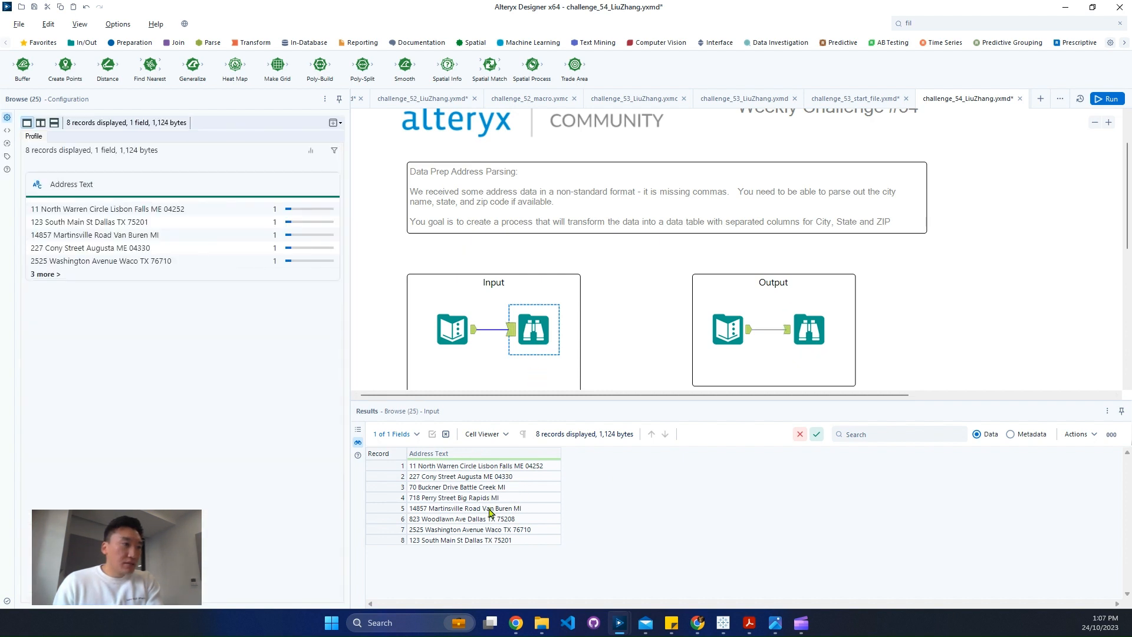
pyautogui.click(800, 352)
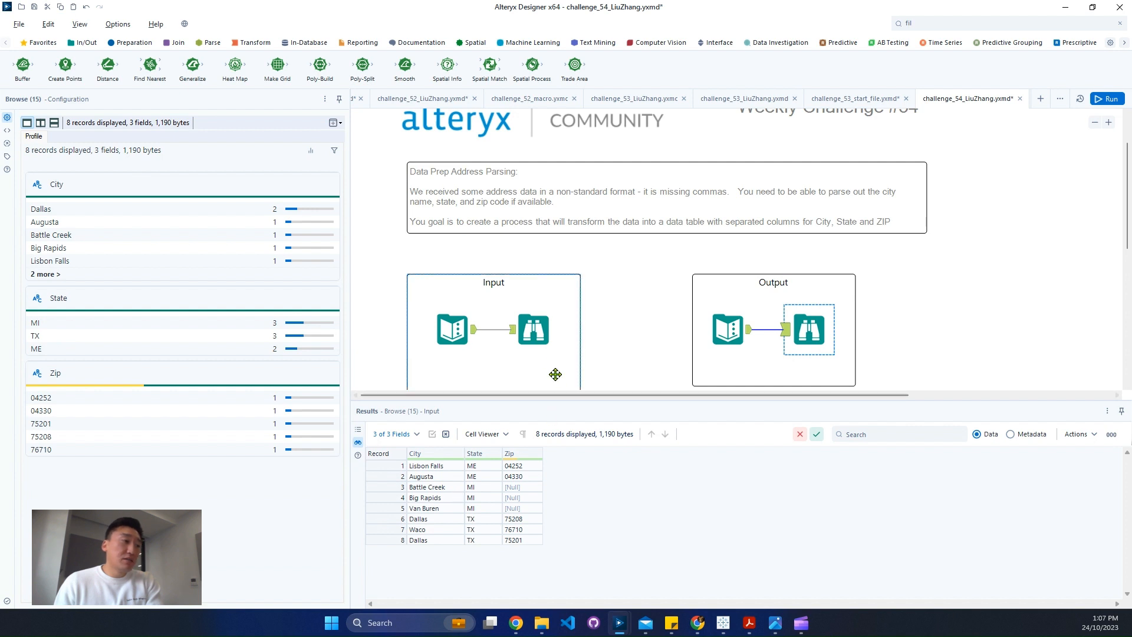
pyautogui.click(545, 339)
pyautogui.click(546, 335)
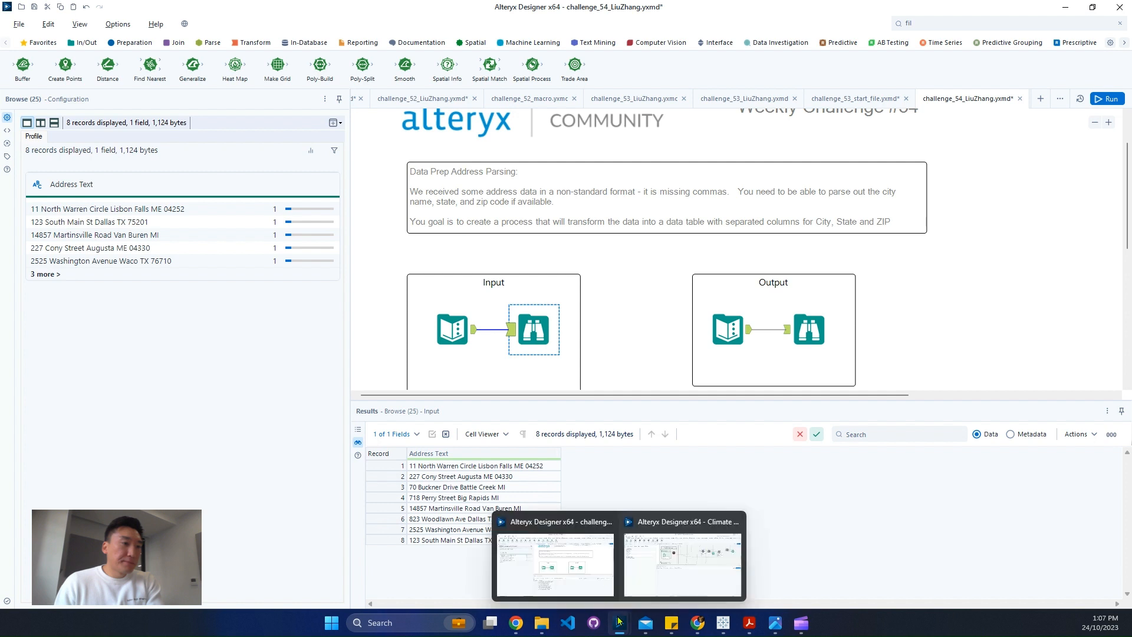
# Switch to regex101 in the browser and replace the test string with the copied addresses
pyautogui.click(554, 556)
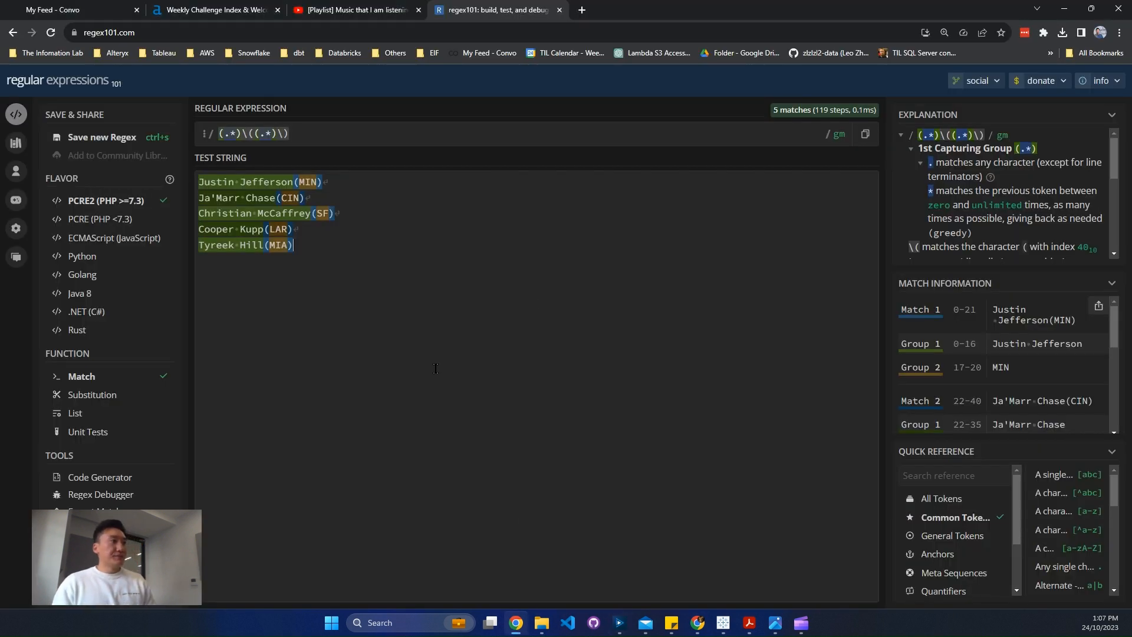
pyautogui.moveTo(436, 368); pyautogui.dragTo(2, 84)
pyautogui.hotkey('ctrl', 'v')
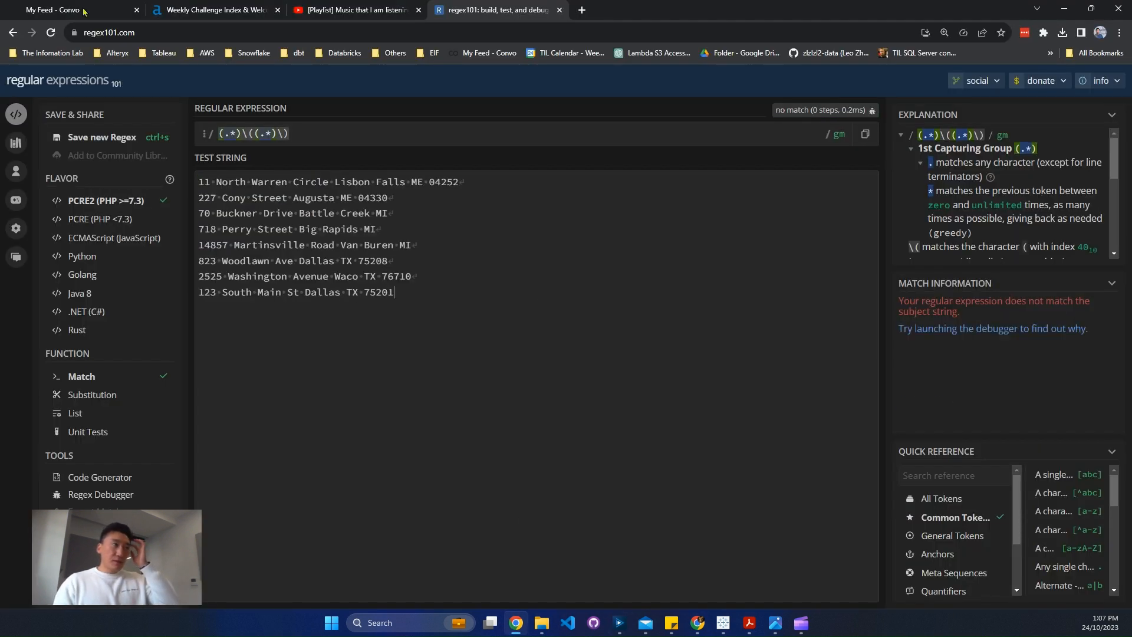
# Replace the regular expression with .*\d+ to match text ending in digits
pyautogui.moveTo(366, 133); pyautogui.dragTo(2, 128)
pyautogui.write('.*')
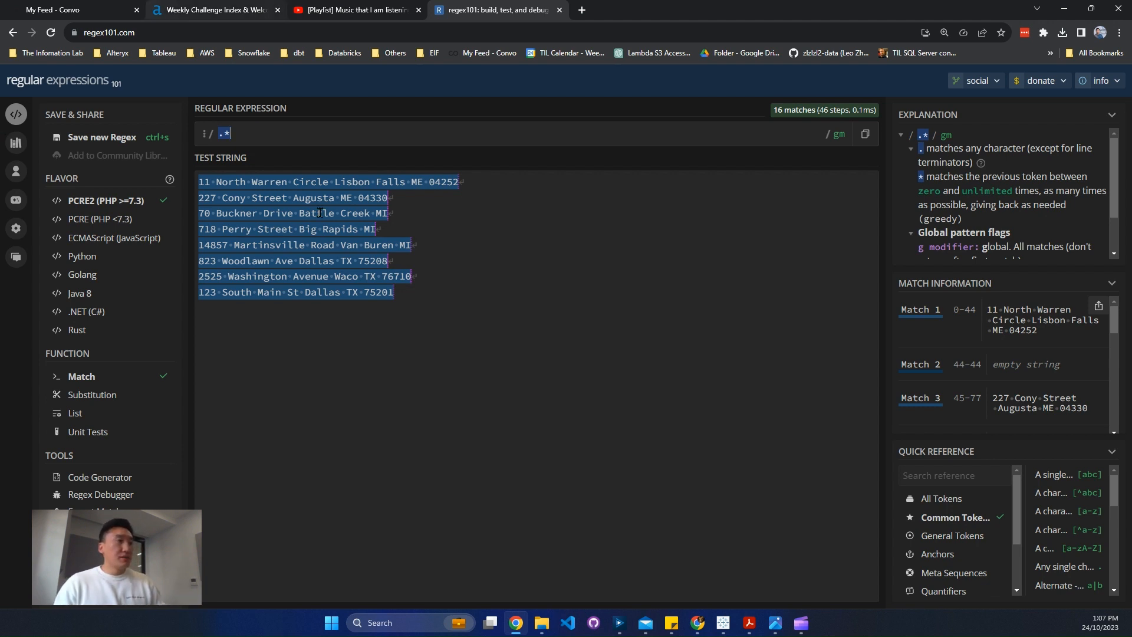
pyautogui.moveTo(340, 231); pyautogui.dragTo(426, 252)
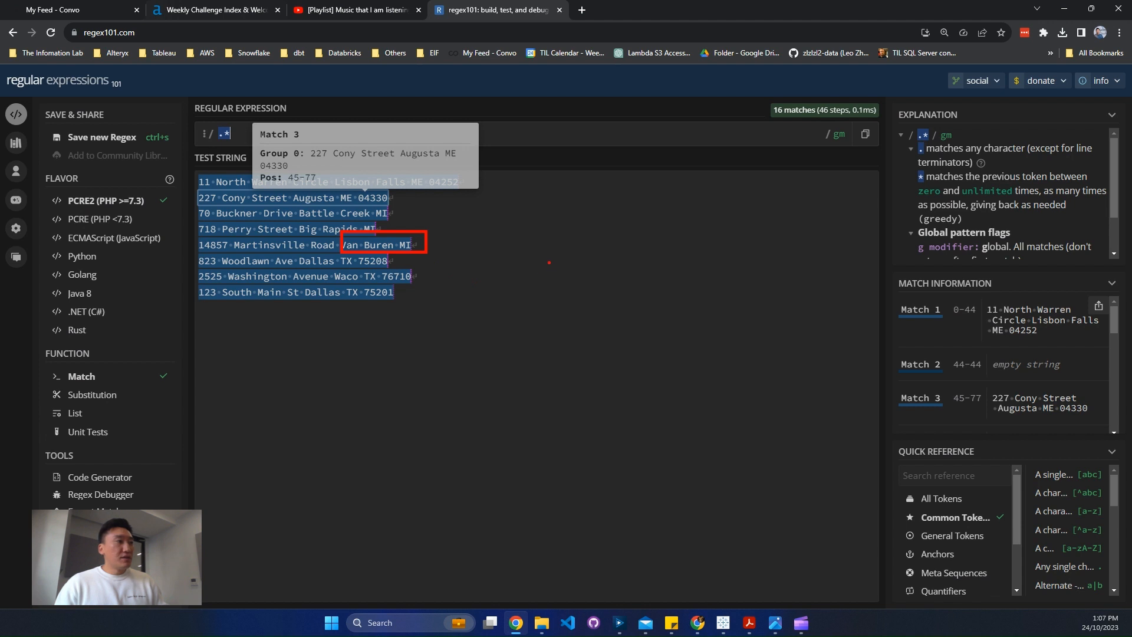
pyautogui.press('Escape')
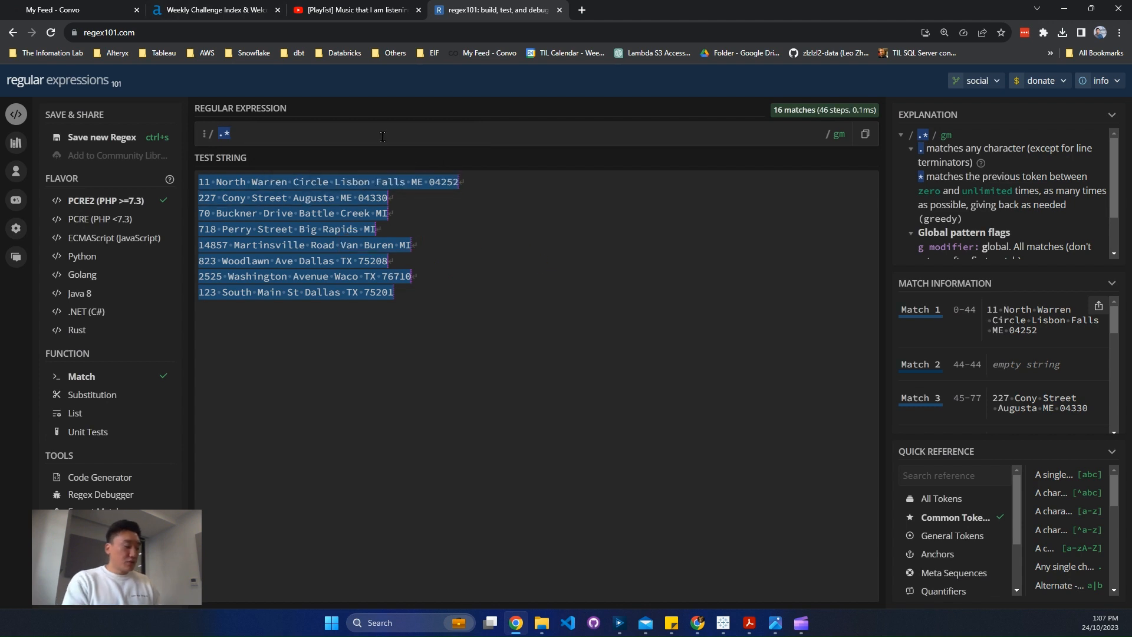
pyautogui.write('\\z')
pyautogui.press('BackSpace')
pyautogui.write('d')
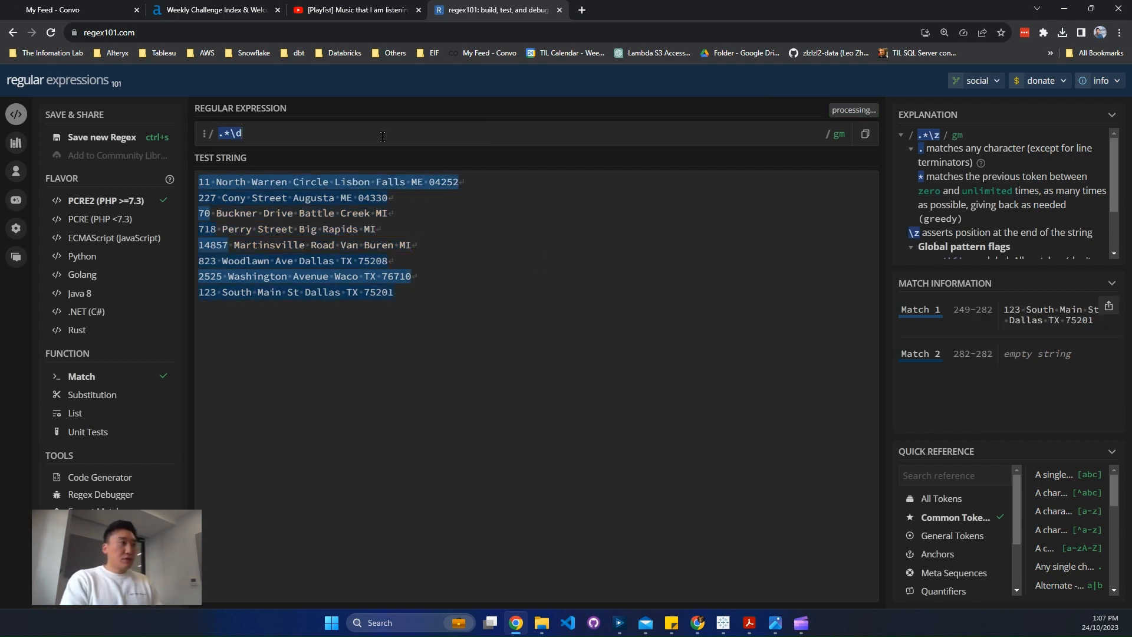
pyautogui.write('+')
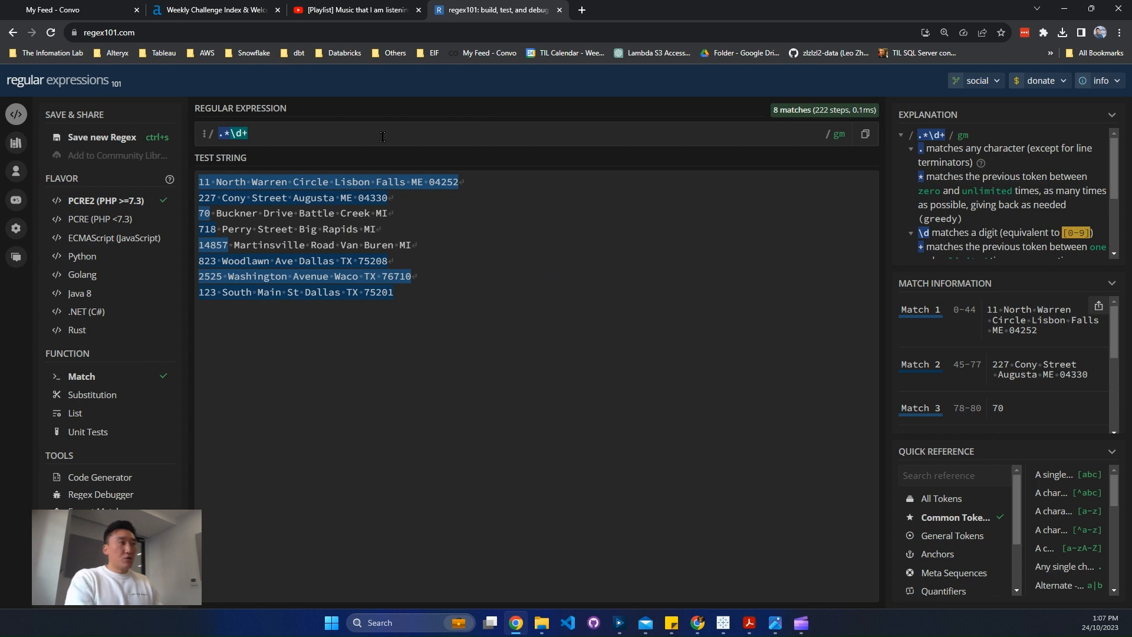
# Wrap \d+ in an optional capturing group so the expression reads .*(\d+)?
pyautogui.press('Left')
pyautogui.press('Left')
pyautogui.press('Left')
pyautogui.write('(')
pyautogui.press('End')
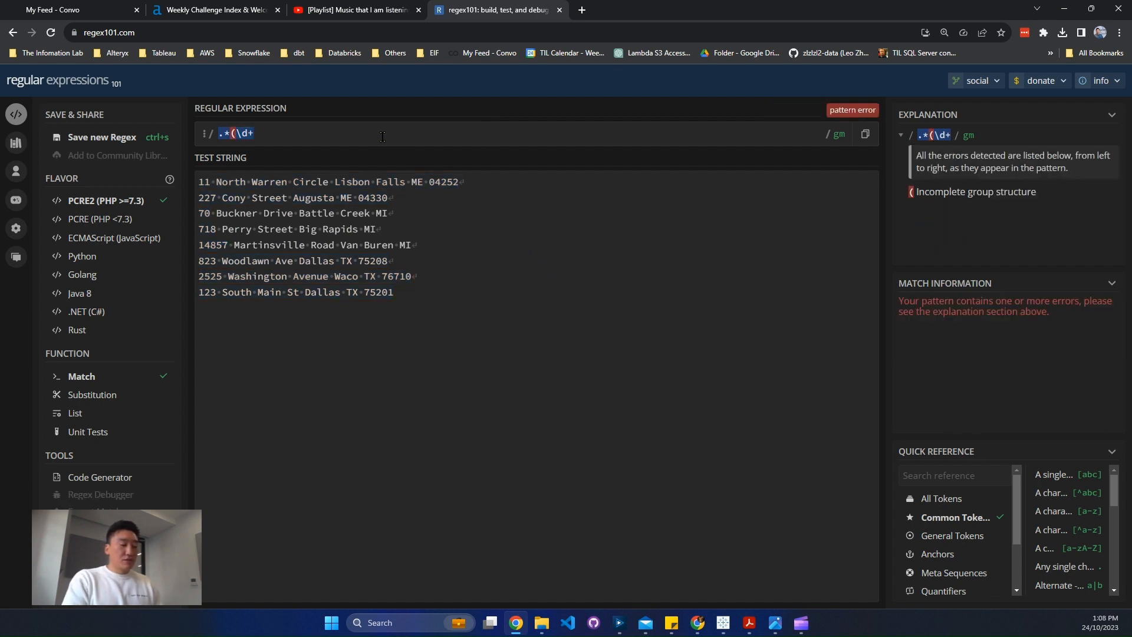
pyautogui.write(')?')
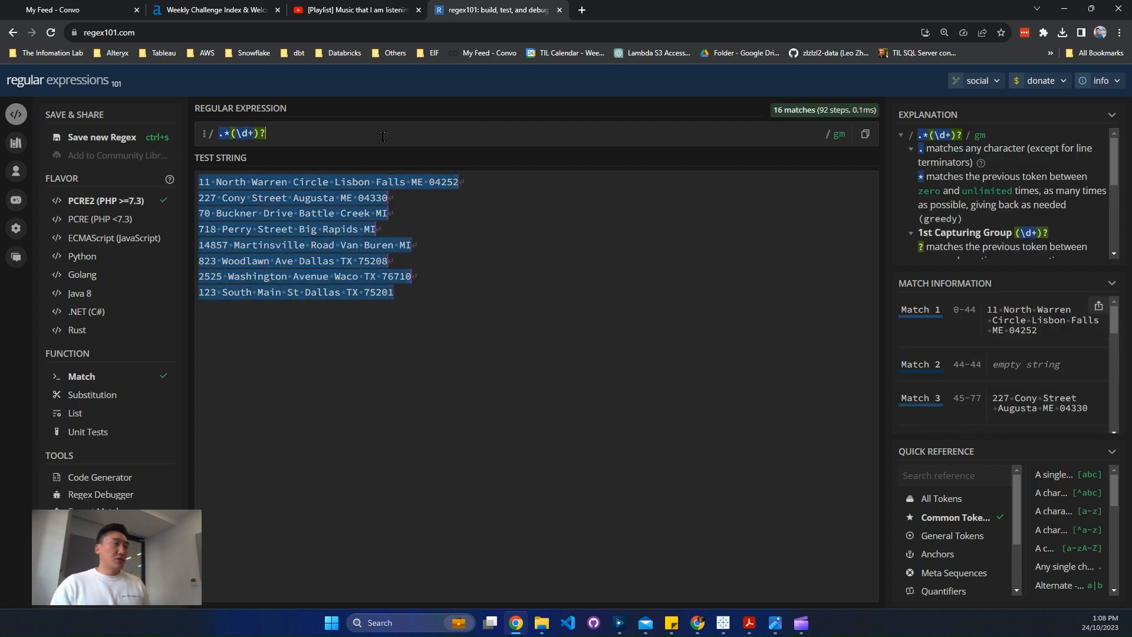
# Insert a \s whitespace token before the optional digits group, giving .*\s(\d+)?
pyautogui.press('Left')
pyautogui.press('Left')
pyautogui.press('Left')
pyautogui.press('Left')
pyautogui.press('Left')
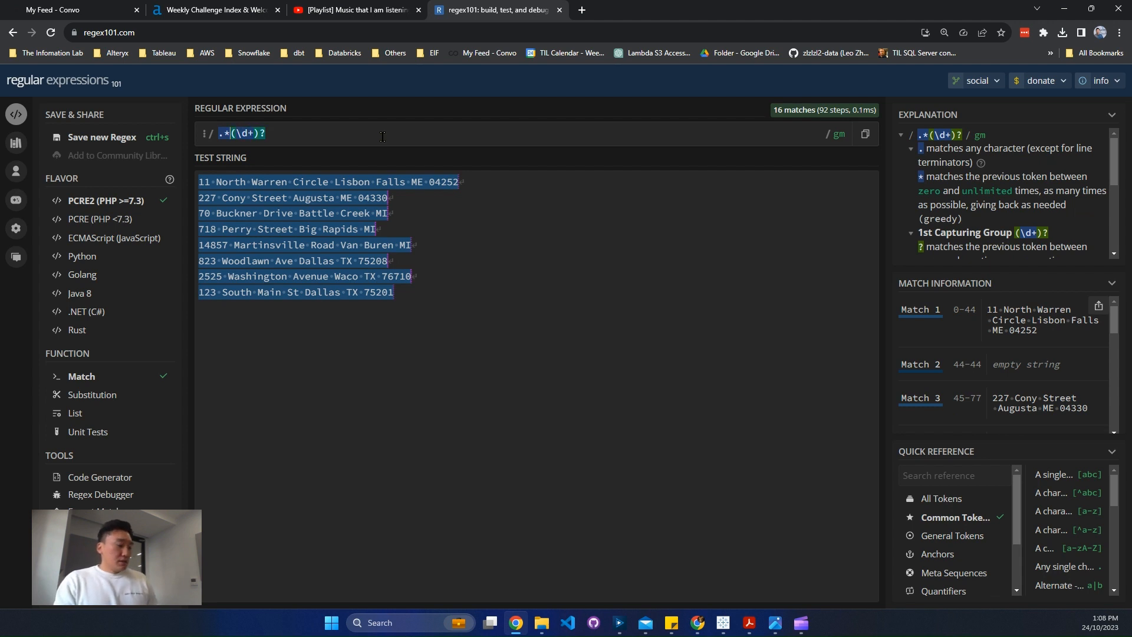
pyautogui.write('\\')
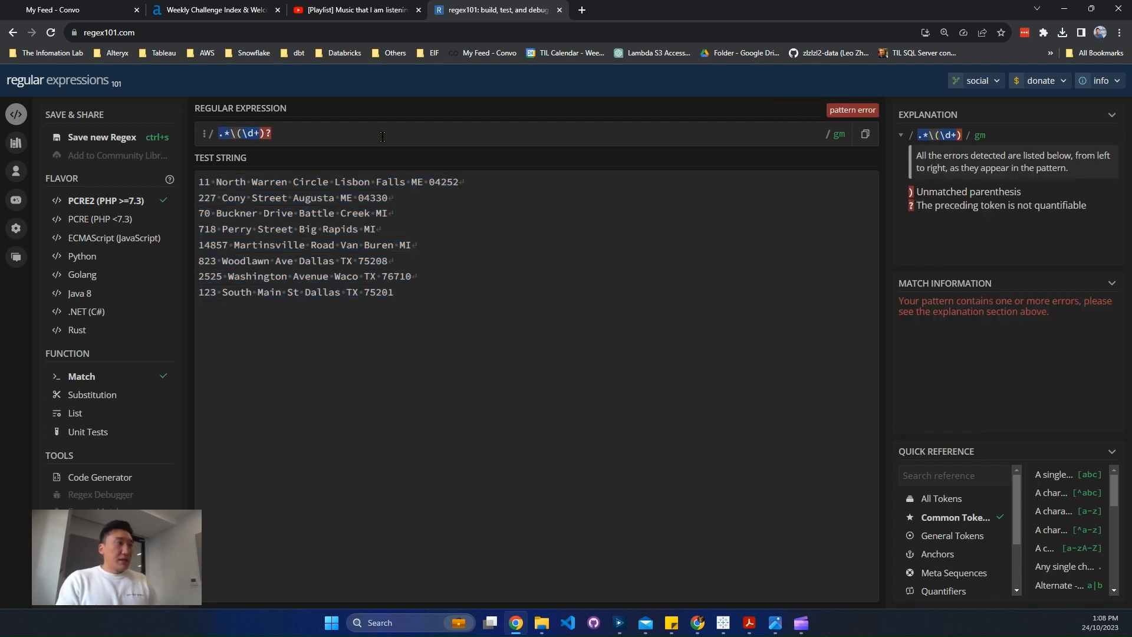
pyautogui.write('s')
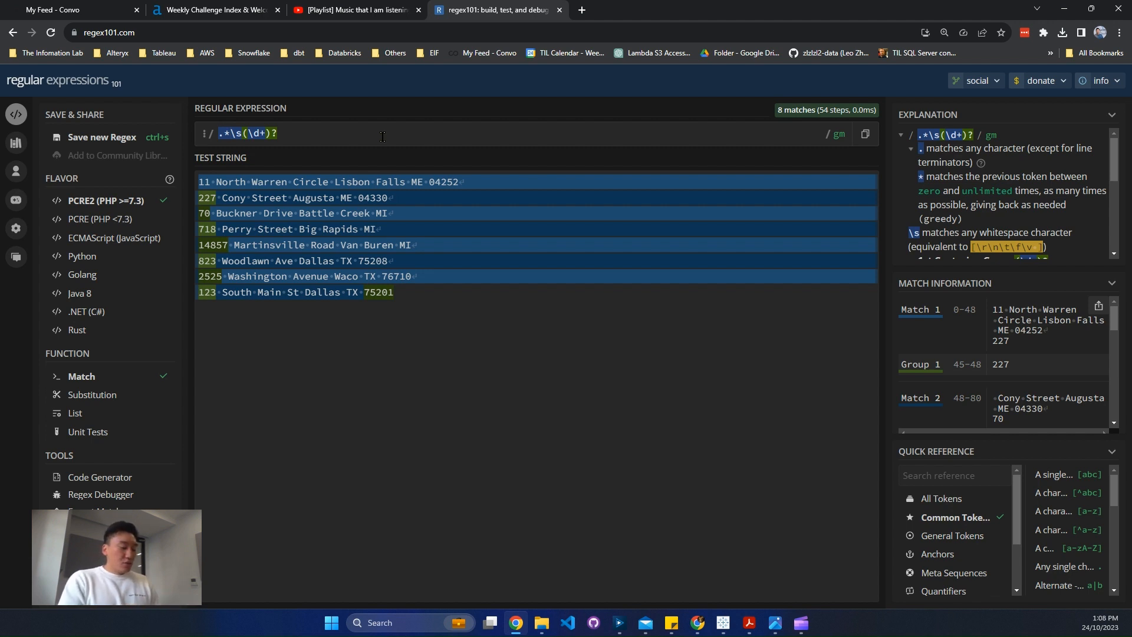
# Insert the capturing group ([A-Z]{2}) before \s to capture the two-letter state code
pyautogui.write('[')
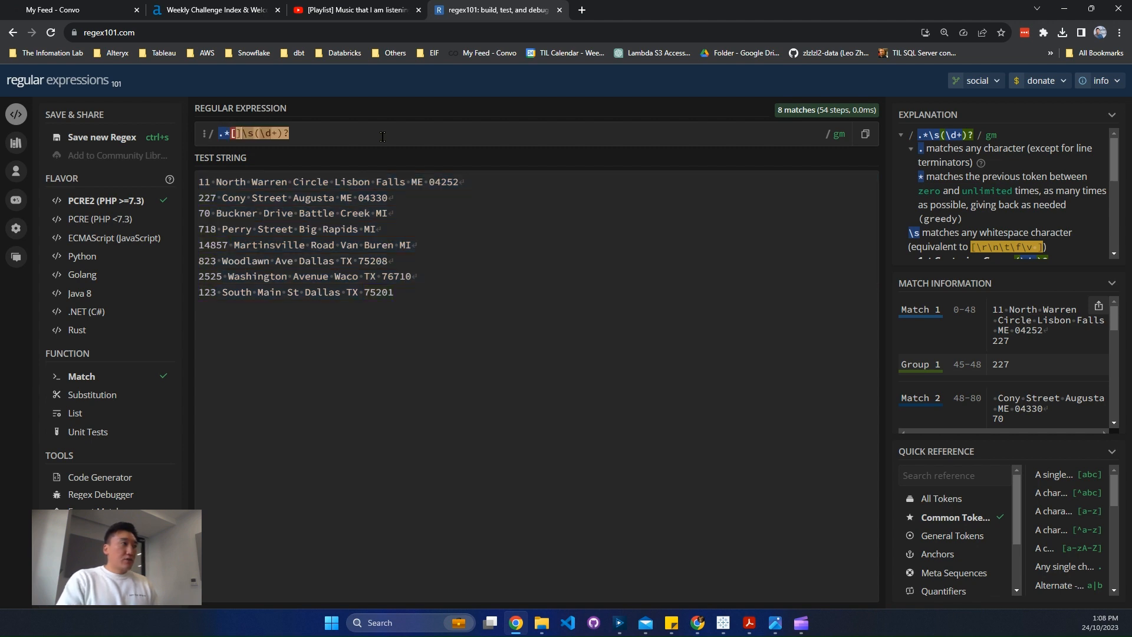
pyautogui.press('Left')
pyautogui.write('(')
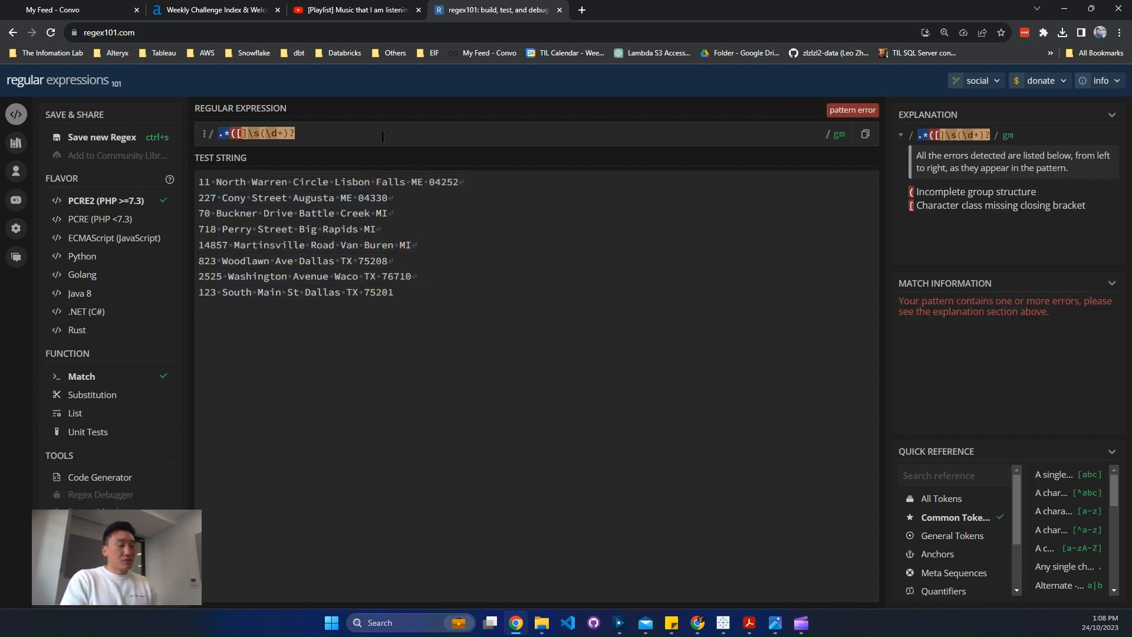
pyautogui.press('Right')
pyautogui.press('Right')
pyautogui.write(')')
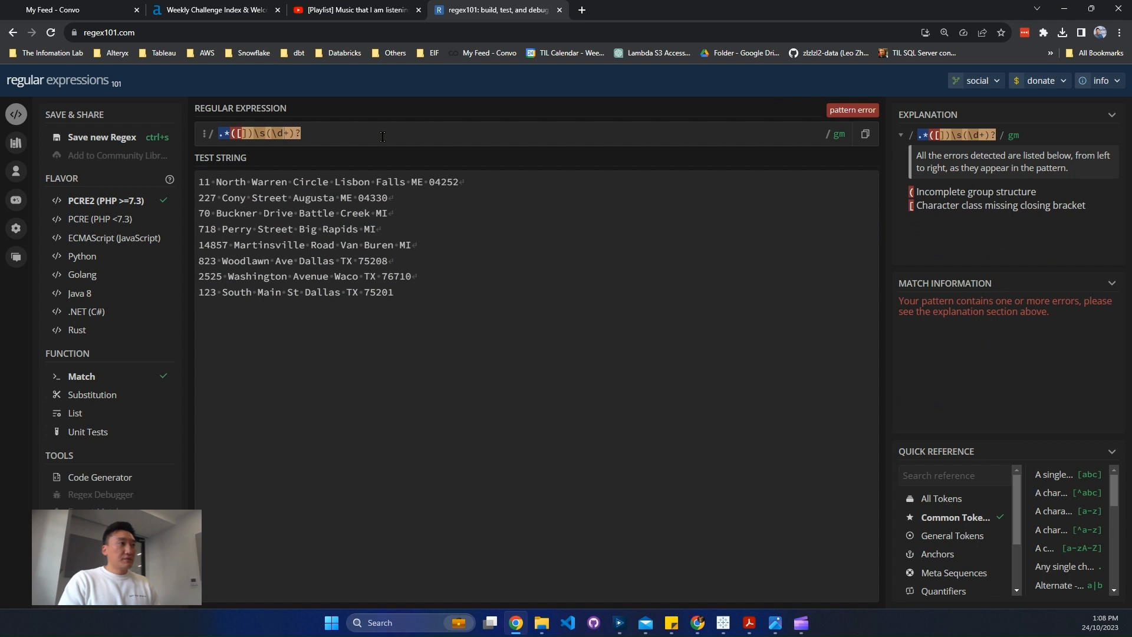
pyautogui.write('A-Z')
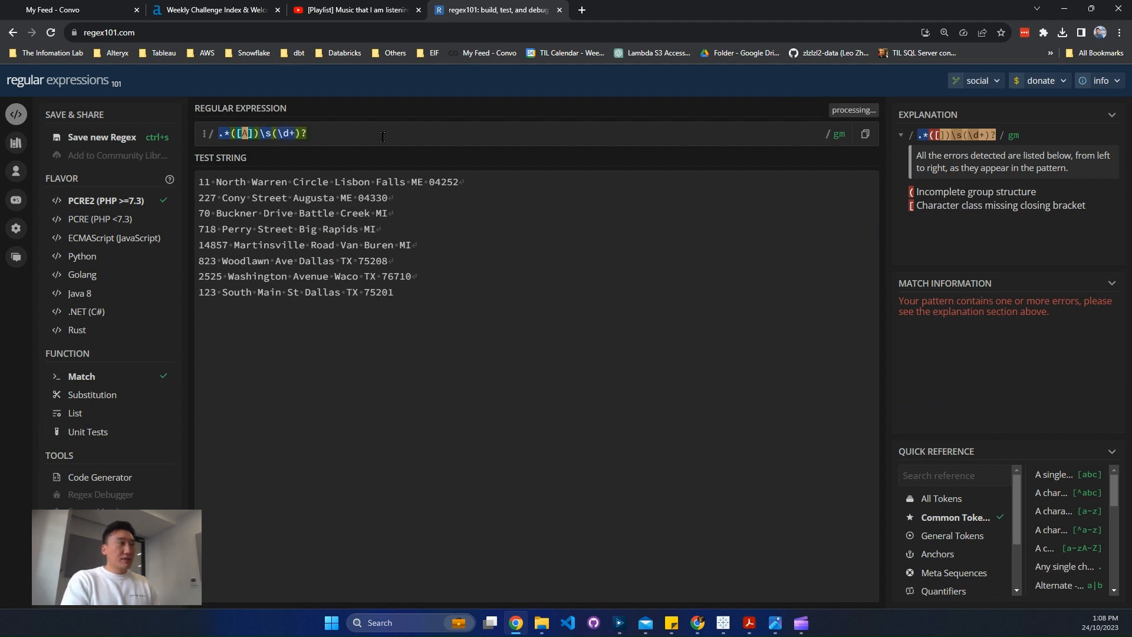
pyautogui.write('{2}')
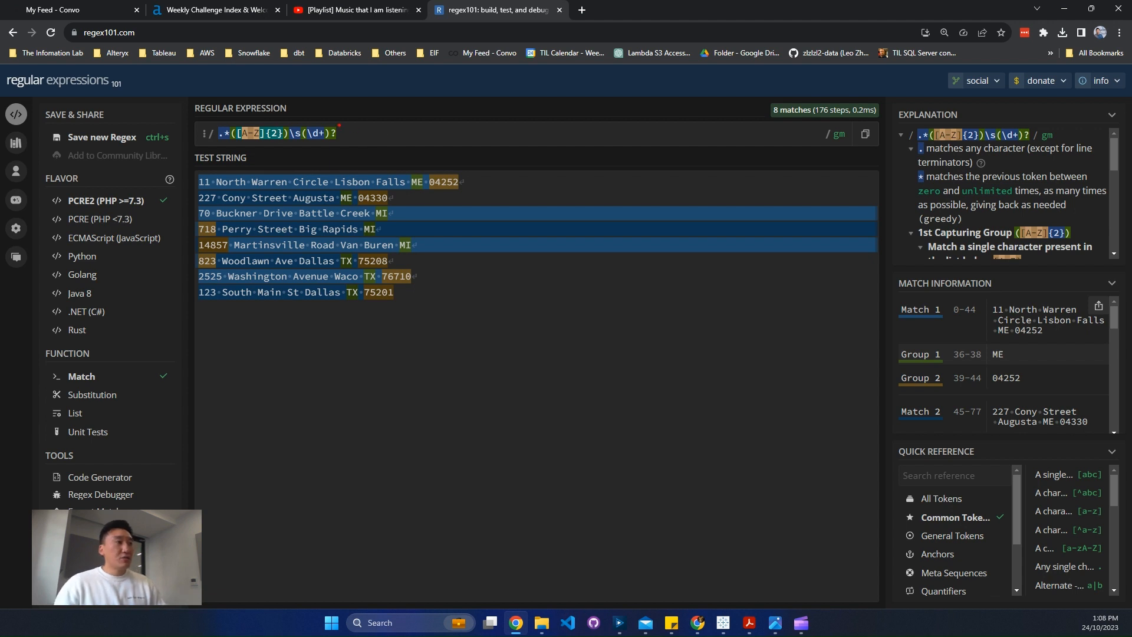
# Examine which parts of each test address the state and ZIP capturing groups match
pyautogui.moveTo(316, 136)
pyautogui.mouseDown()
pyautogui.moveTo(524, 369)
pyautogui.moveTo(521, 334)
pyautogui.mouseUp()
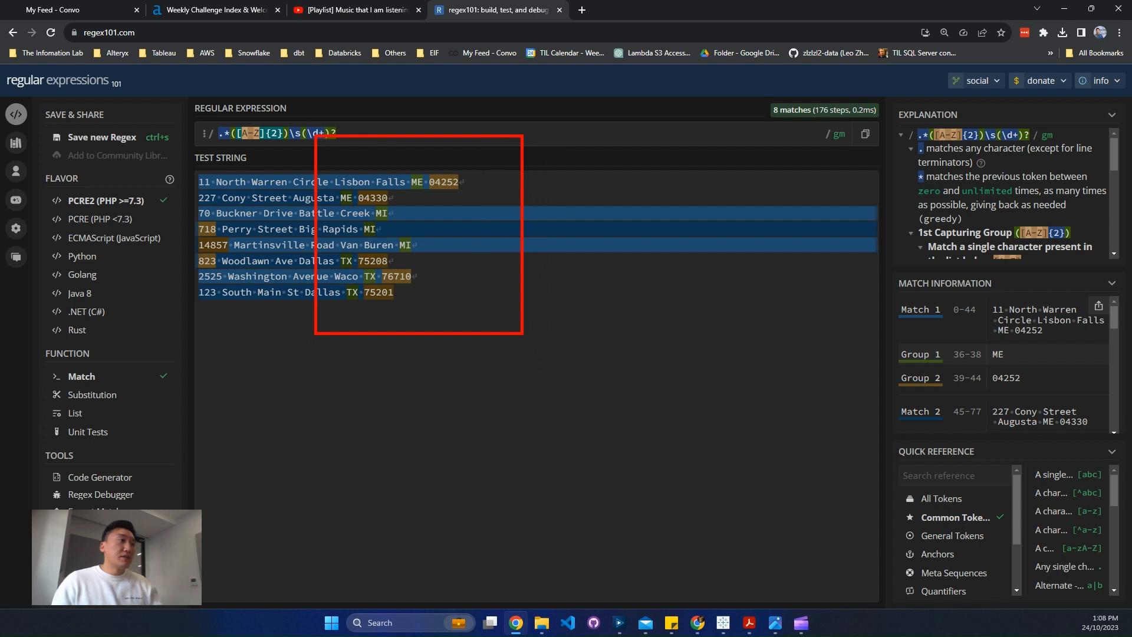
pyautogui.press('Escape')
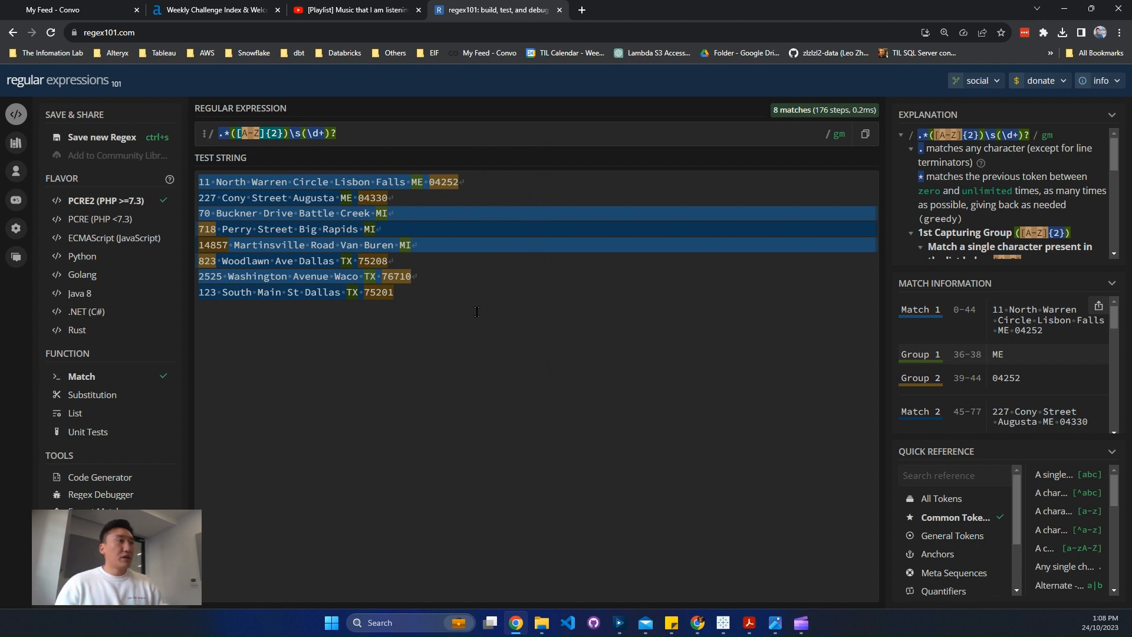
pyautogui.moveTo(290, 169); pyautogui.dragTo(329, 190)
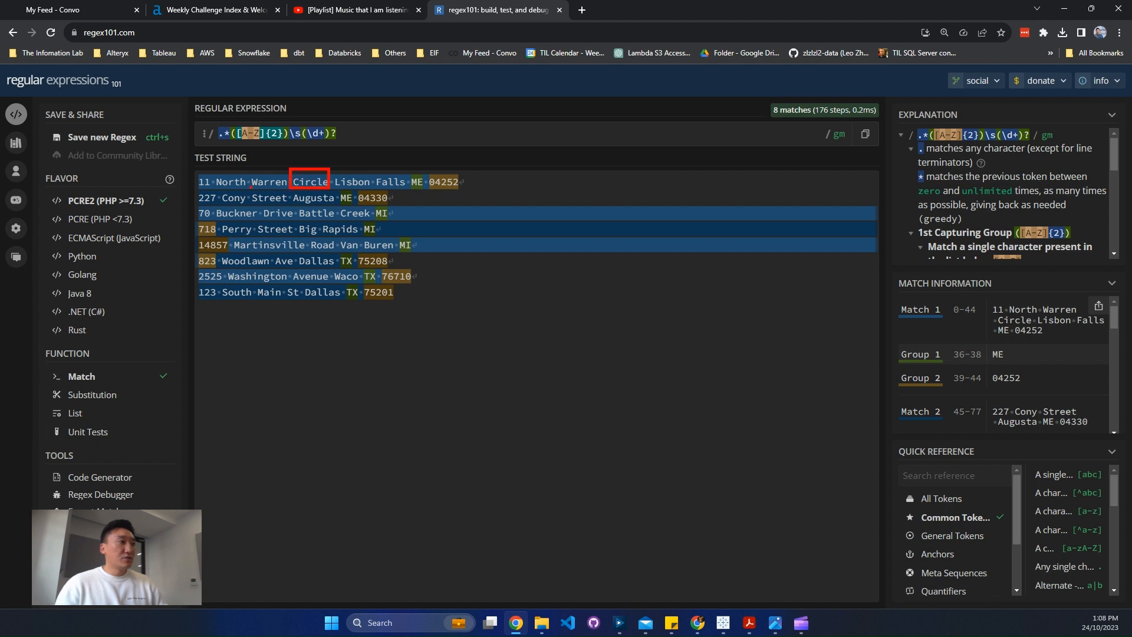
pyautogui.moveTo(249, 188)
pyautogui.mouseDown()
pyautogui.moveTo(290, 209)
pyautogui.moveTo(288, 236)
pyautogui.moveTo(341, 255)
pyautogui.mouseUp()
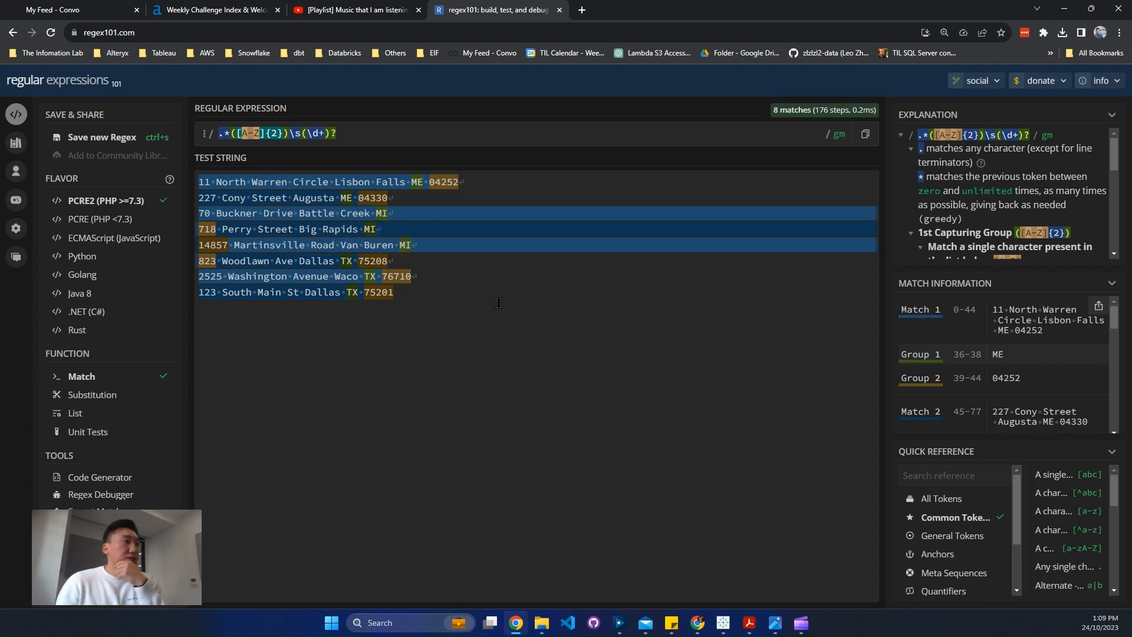
pyautogui.moveTo(249, 251)
pyautogui.moveTo(208, 247)
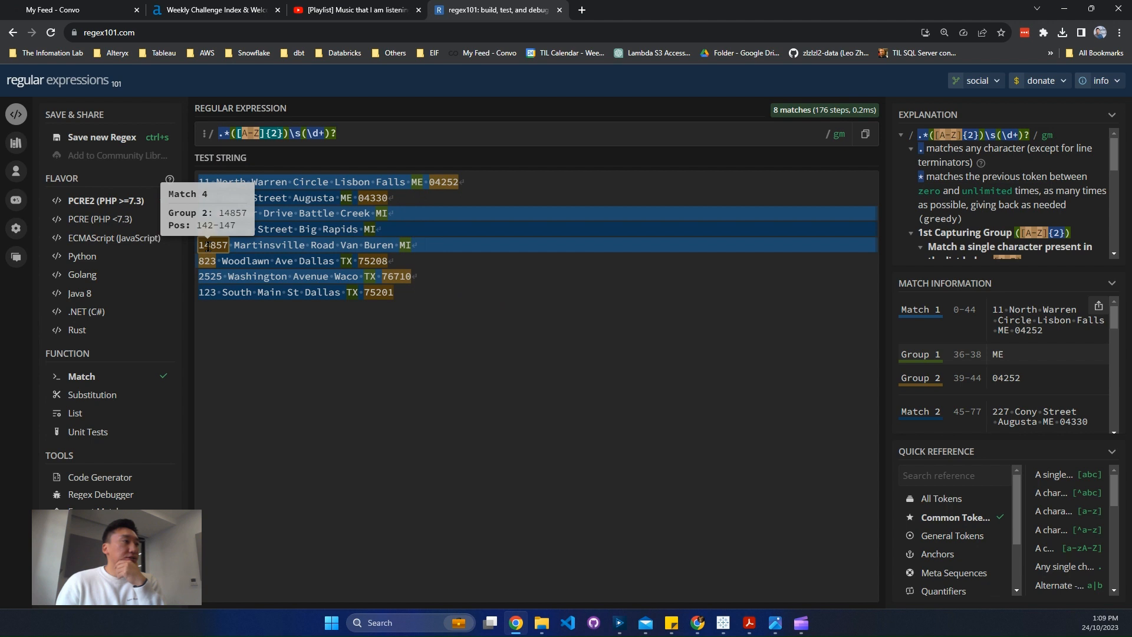
# Try anchoring the expression with $ at its end, and with ^ at its start instead
pyautogui.click(372, 128)
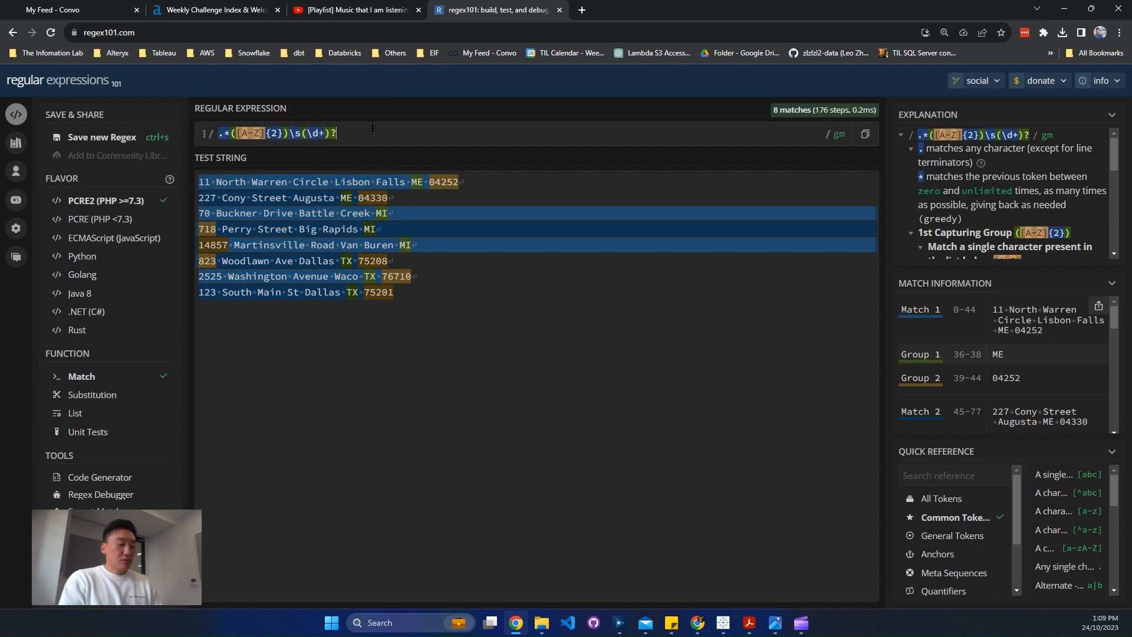
pyautogui.write('$')
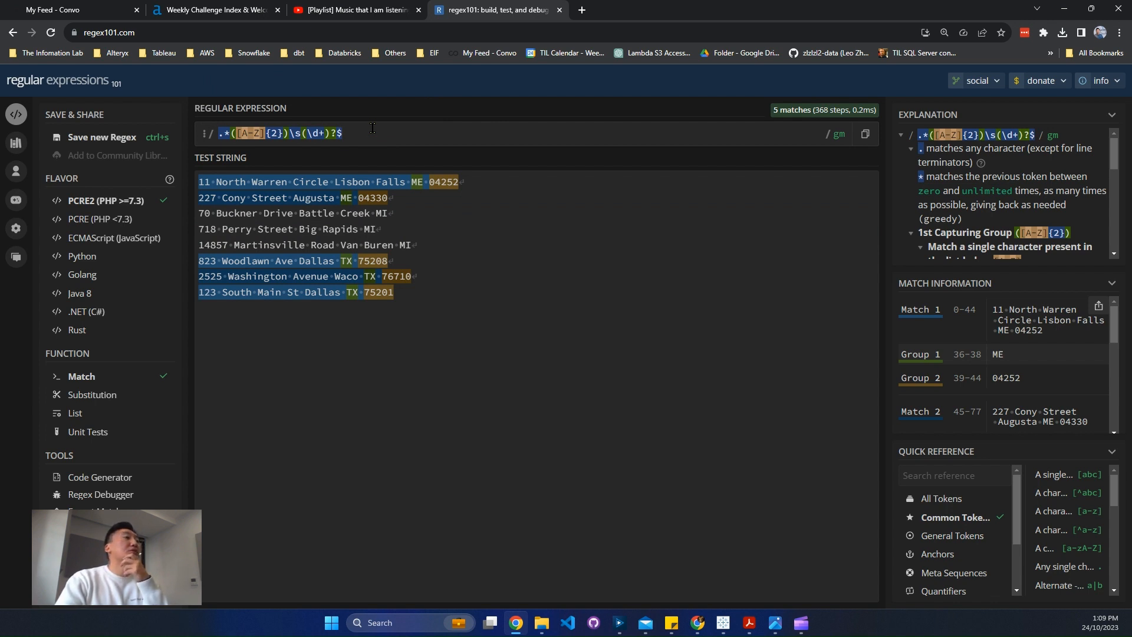
pyautogui.press('BackSpace')
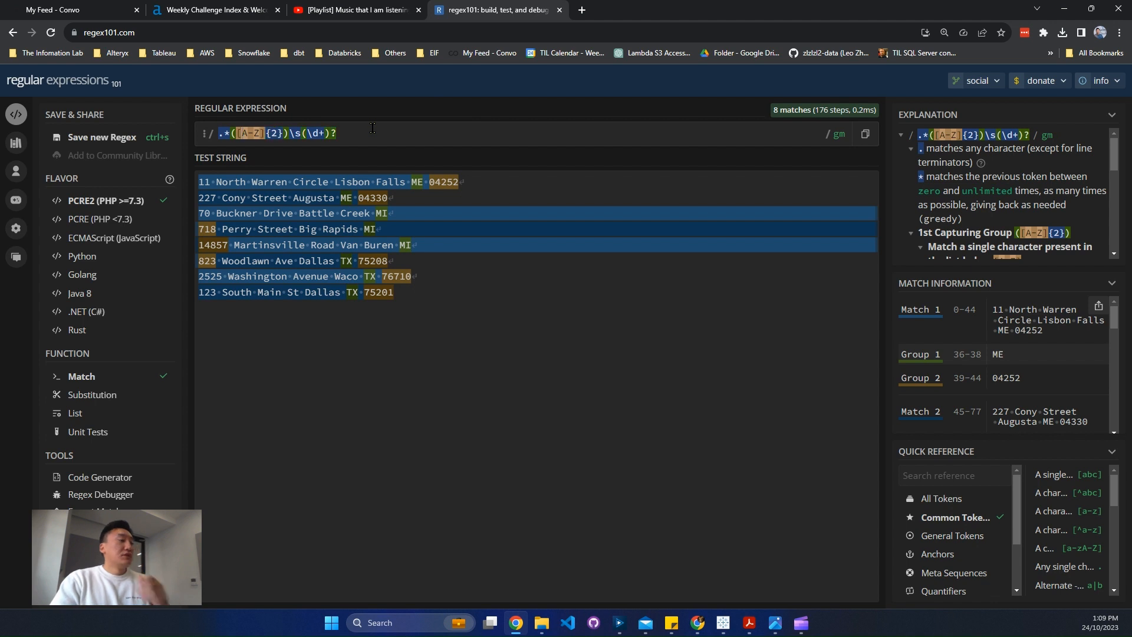
pyautogui.press('Home')
pyautogui.write('^')
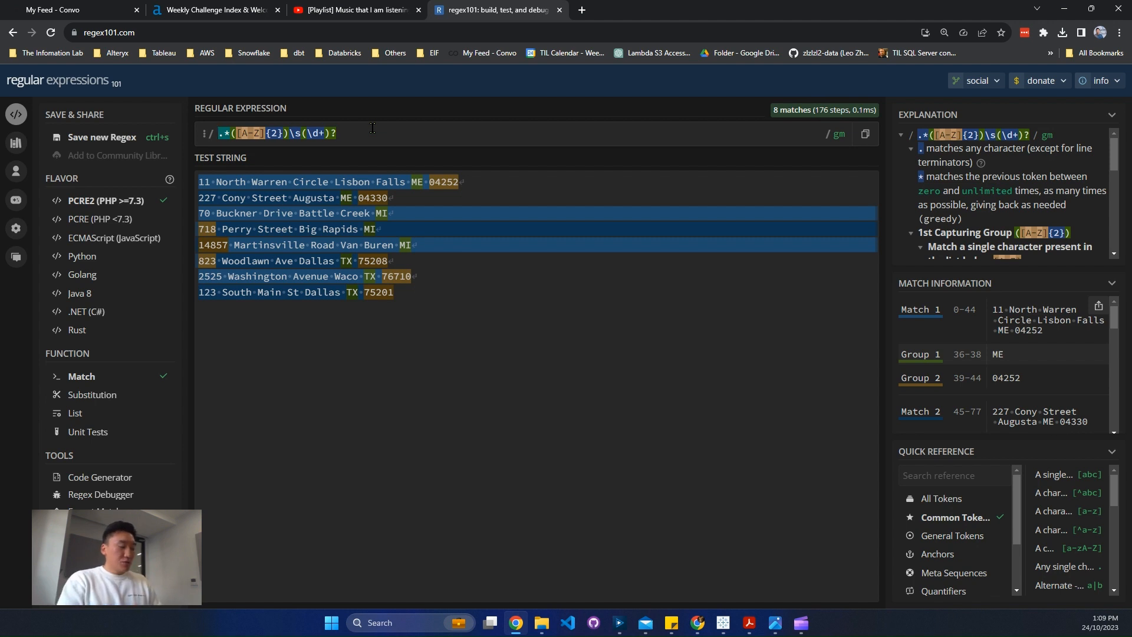
# Add \d+ at the start of the expression for the street number, giving \d+.*([A-Z]{2})\s(\d+)?
pyautogui.write('\\z')
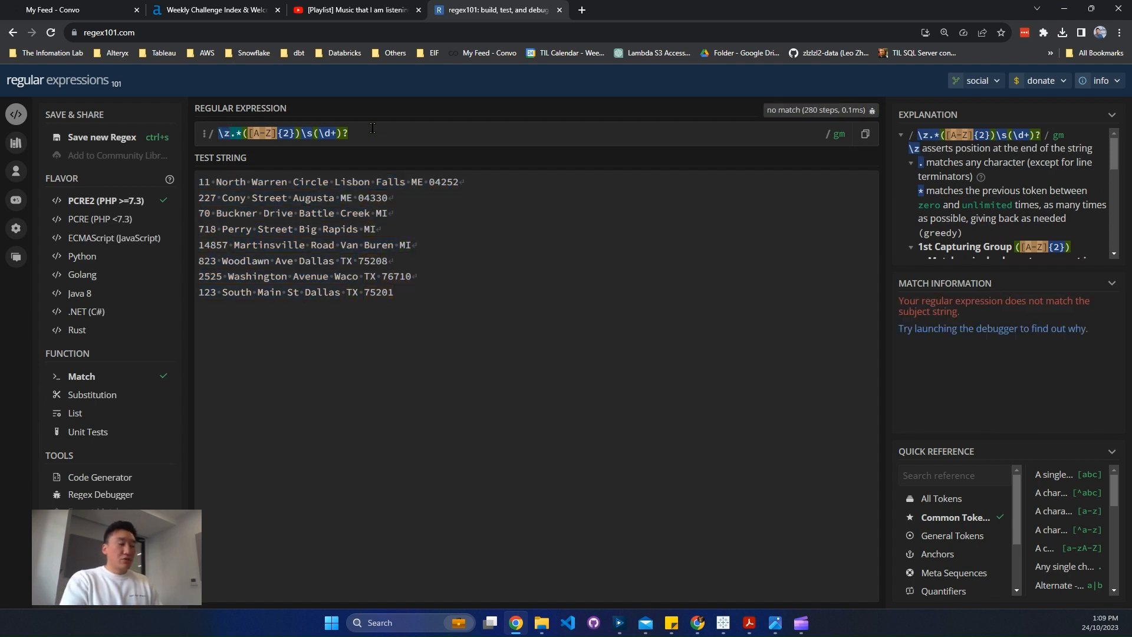
pyautogui.press('BackSpace')
pyautogui.write('d+')
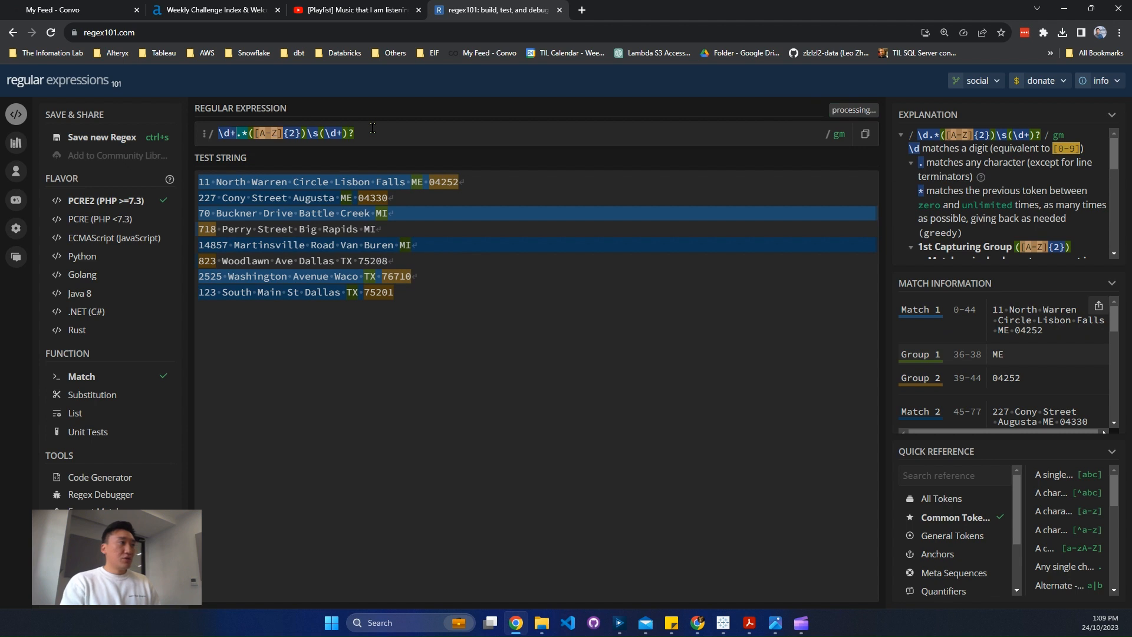
pyautogui.press('Right')
pyautogui.press('Right')
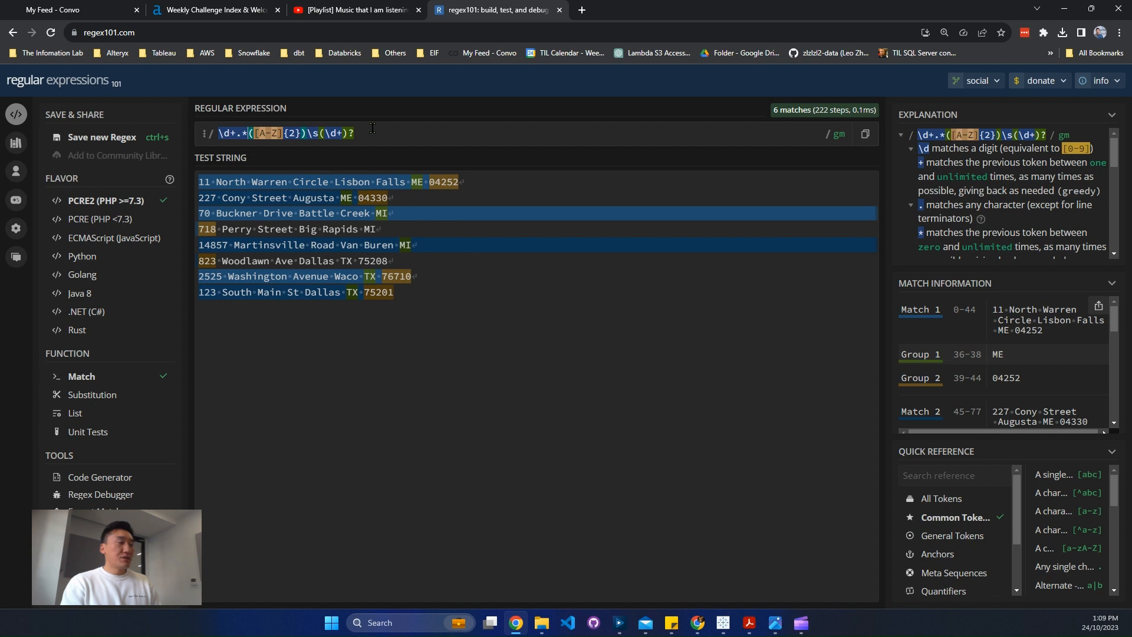
pyautogui.press('Right')
pyautogui.press('Right')
pyautogui.press('Right')
pyautogui.press('Right')
pyautogui.press('Right')
pyautogui.press('Right')
pyautogui.press('Right')
pyautogui.press('Right')
pyautogui.press('Right')
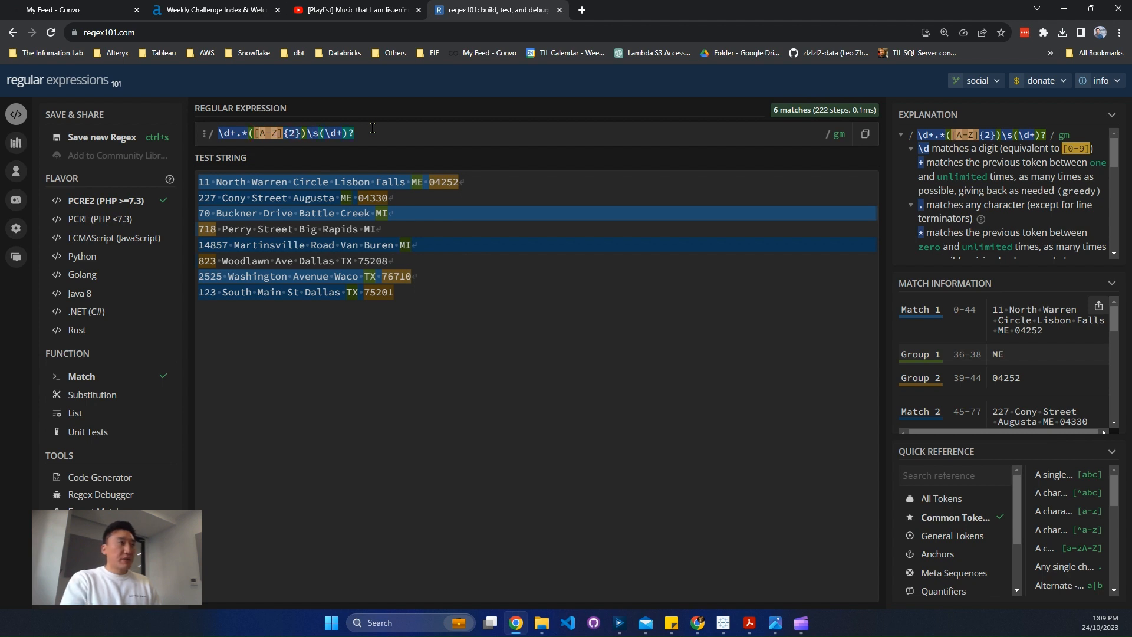
# Make the whitespace before the ZIP group optional by changing \s to \s?
pyautogui.press('Right')
pyautogui.press('Right')
pyautogui.press('Right')
pyautogui.write('?')
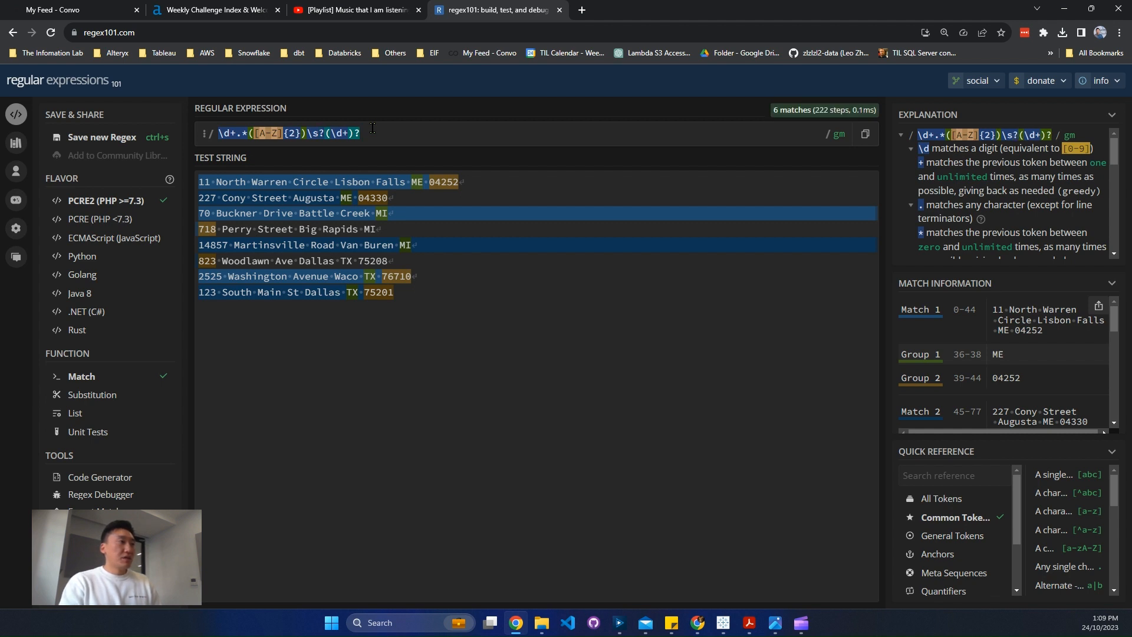
# Anchor the expression to the whole line with $ at its end and ^ at its start
pyautogui.press('Left')
pyautogui.press('Left')
pyautogui.press('Right')
pyautogui.press('Right')
pyautogui.press('Right')
pyautogui.press('Right')
pyautogui.press('Right')
pyautogui.press('Right')
pyautogui.press('Right')
pyautogui.press('Right')
pyautogui.write('$')
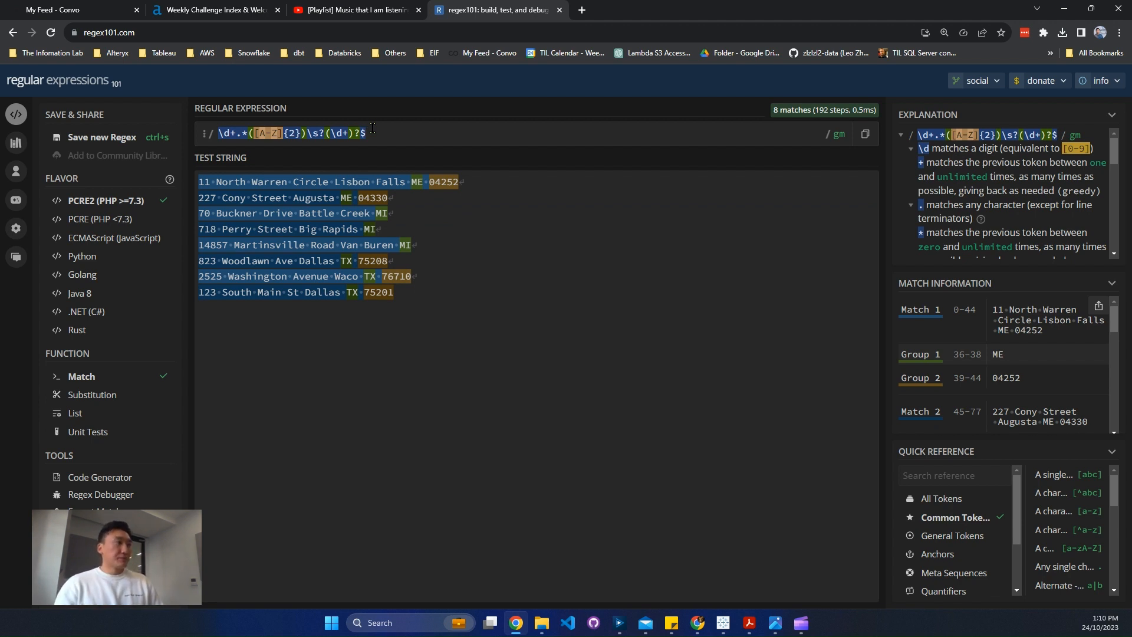
pyautogui.moveTo(220, 133)
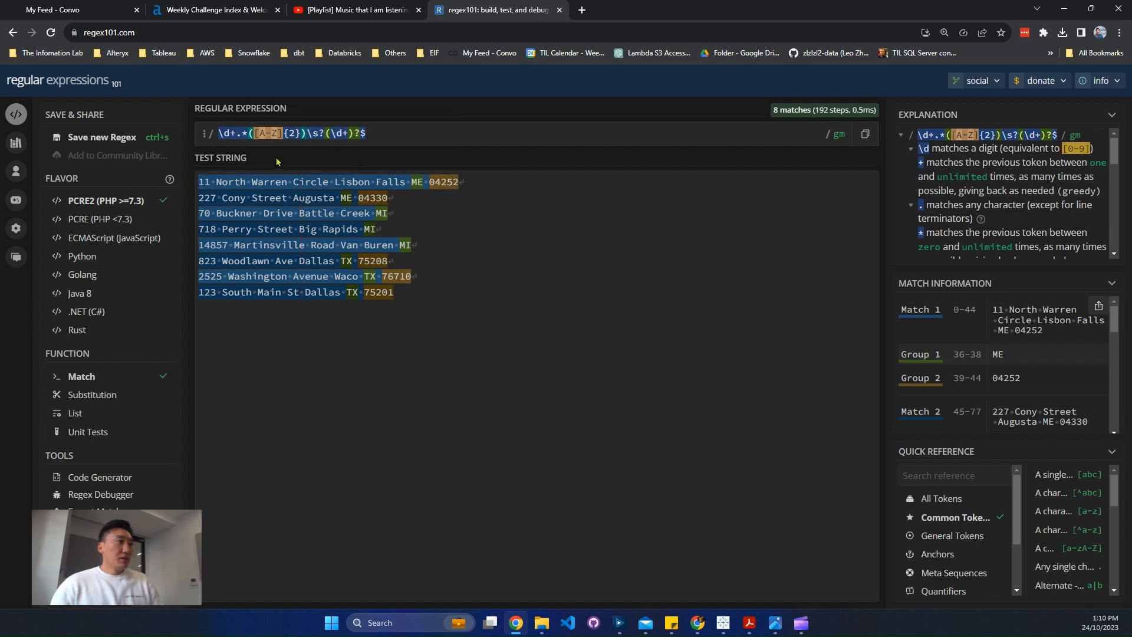
pyautogui.write('^')
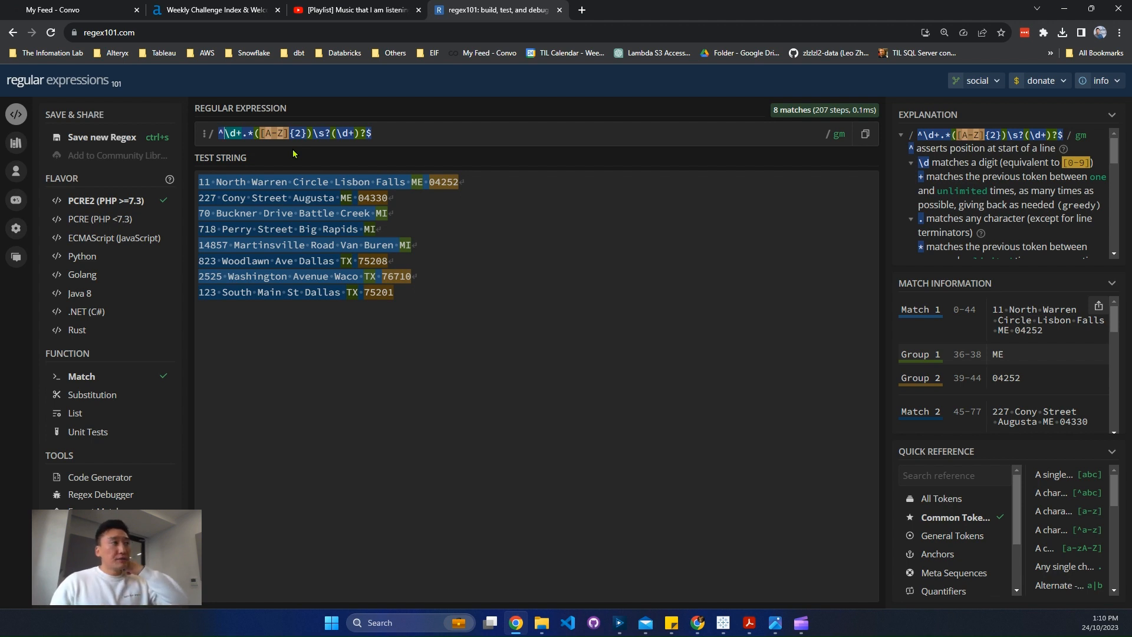
# Copy the whole expression, switch to Alteryx Designer and connect a new Formula tool to the address input
pyautogui.tripleClick(413, 128)
pyautogui.hotkey('ctrl', 'c')
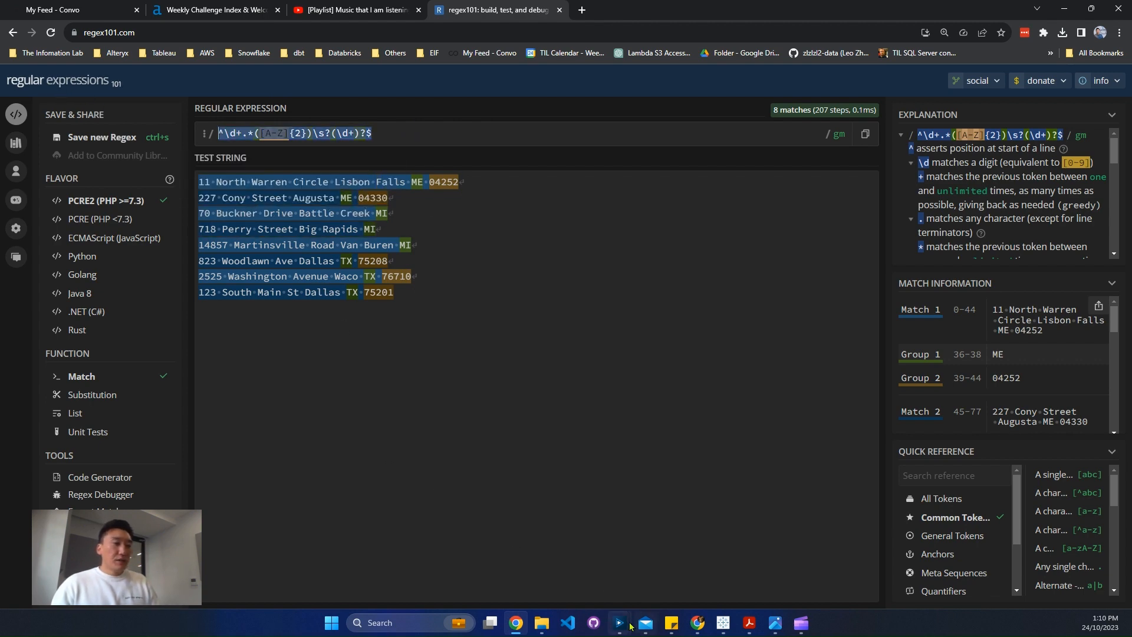
pyautogui.click(560, 575)
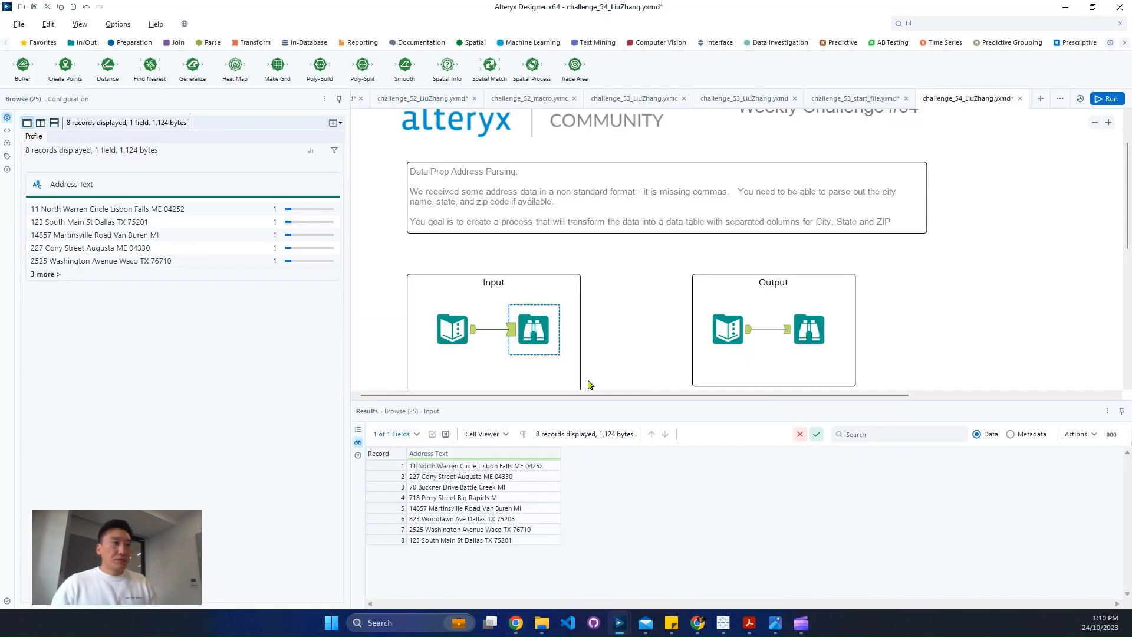
pyautogui.scroll(-3, 609, 351)
pyautogui.click(958, 23)
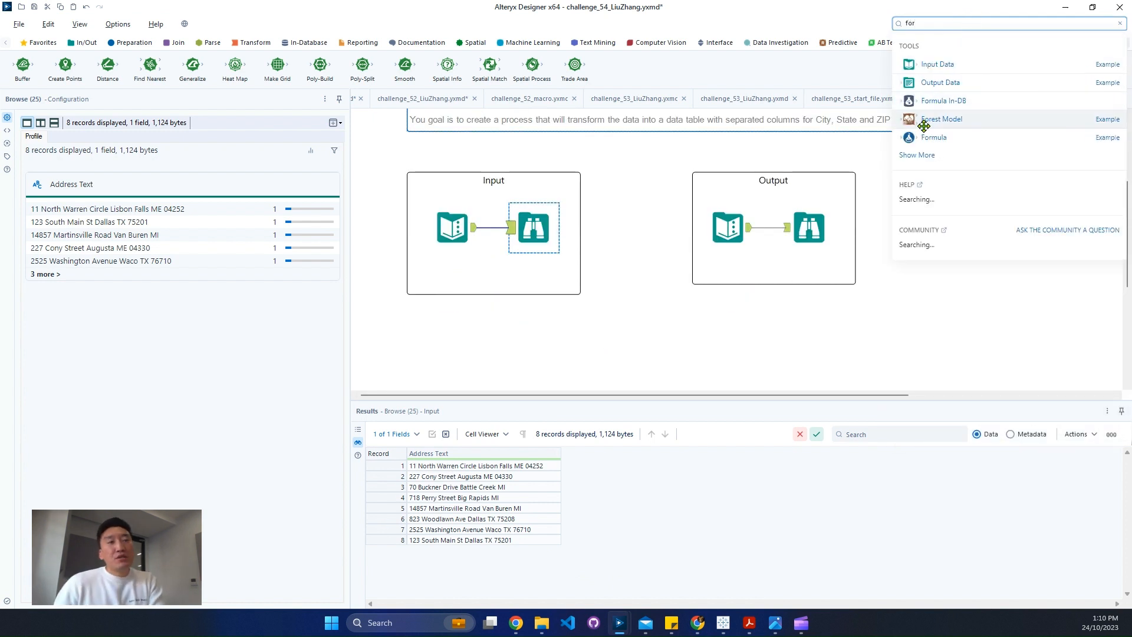
pyautogui.moveTo(828, 224); pyautogui.dragTo(543, 329)
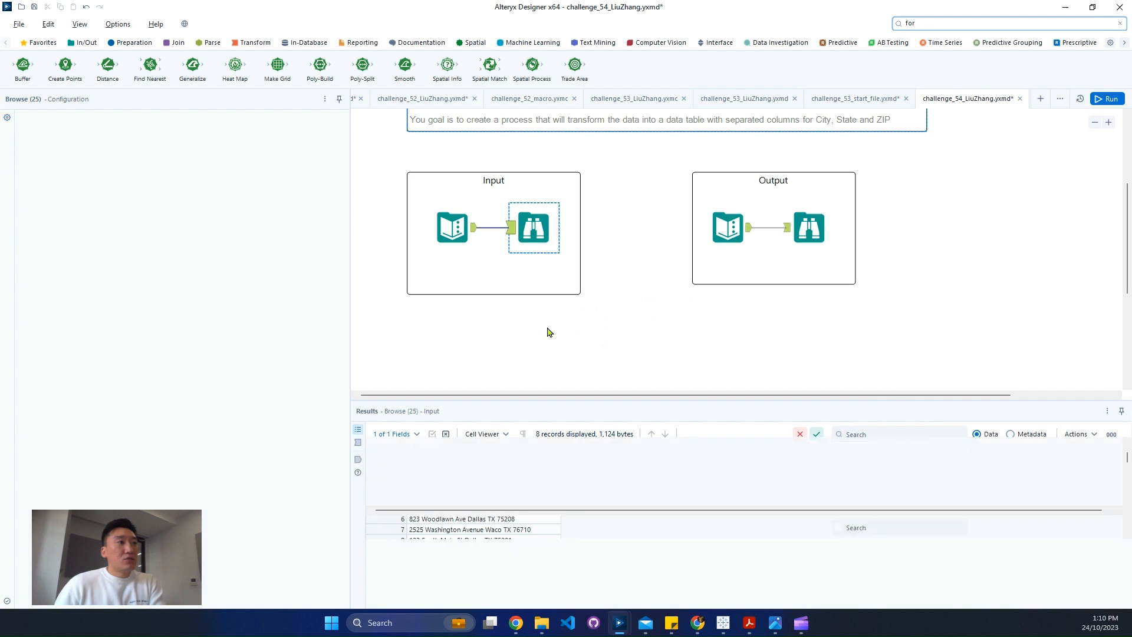
pyautogui.moveTo(477, 233); pyautogui.dragTo(529, 335)
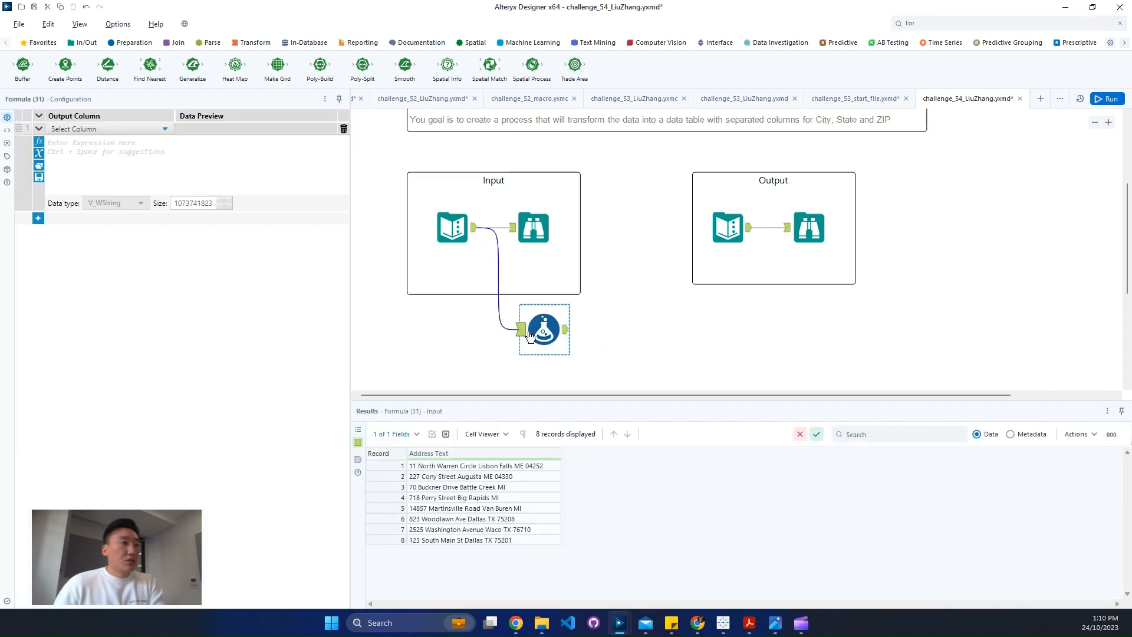
# Add an output column named F1 in the Formula tool
pyautogui.click(124, 131)
pyautogui.click(130, 142)
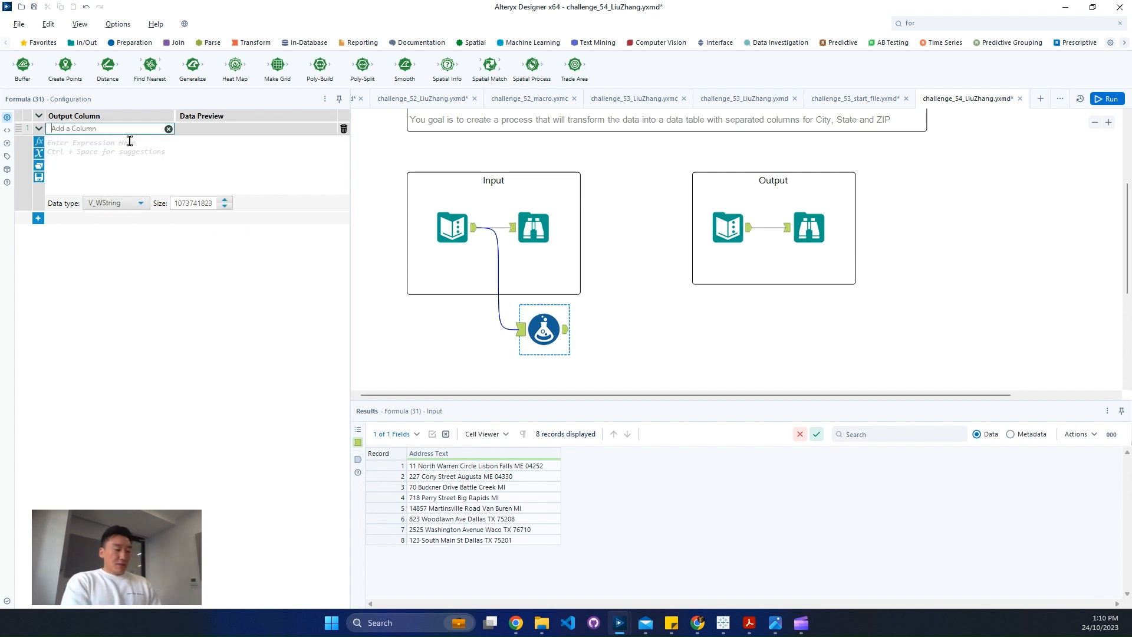
pyautogui.write('Sr')
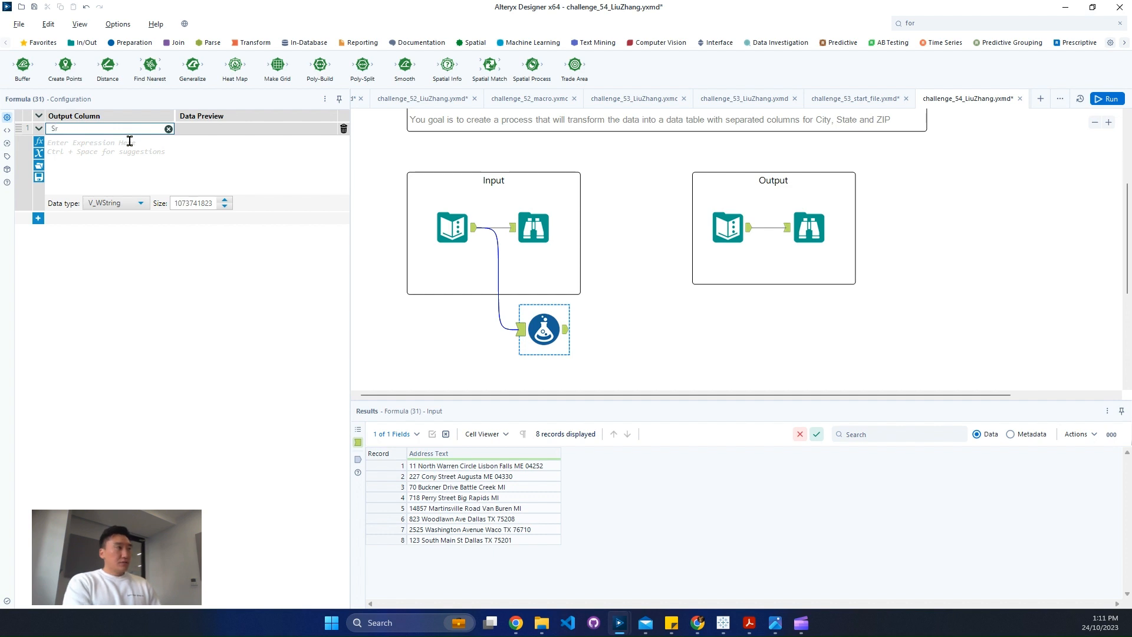
pyautogui.press('BackSpace')
pyautogui.press('BackSpace')
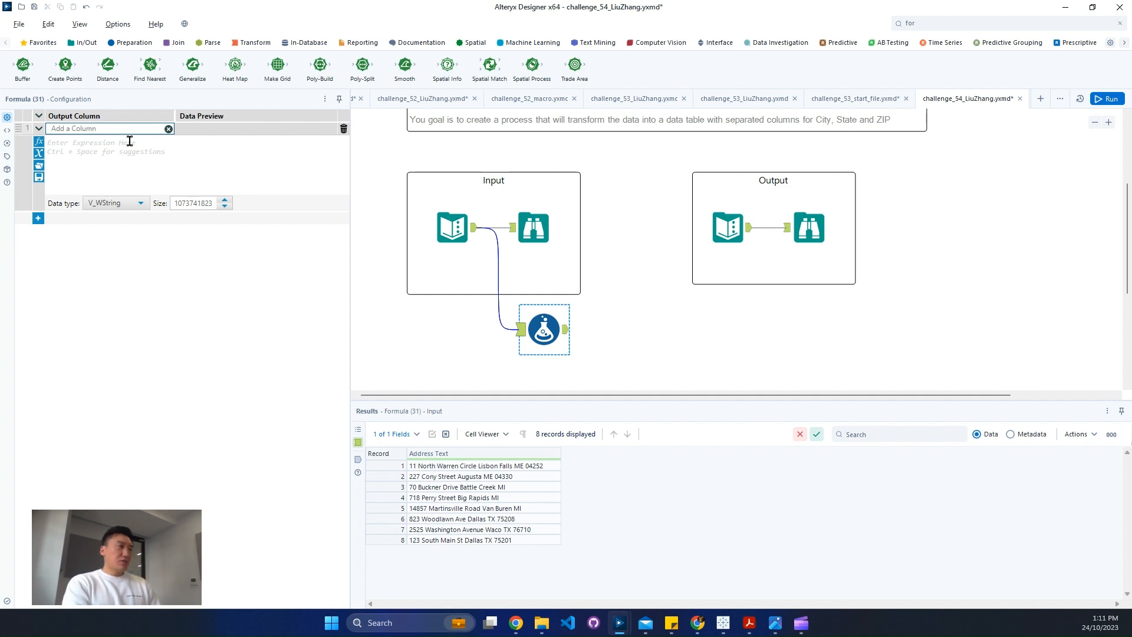
pyautogui.write('F1')
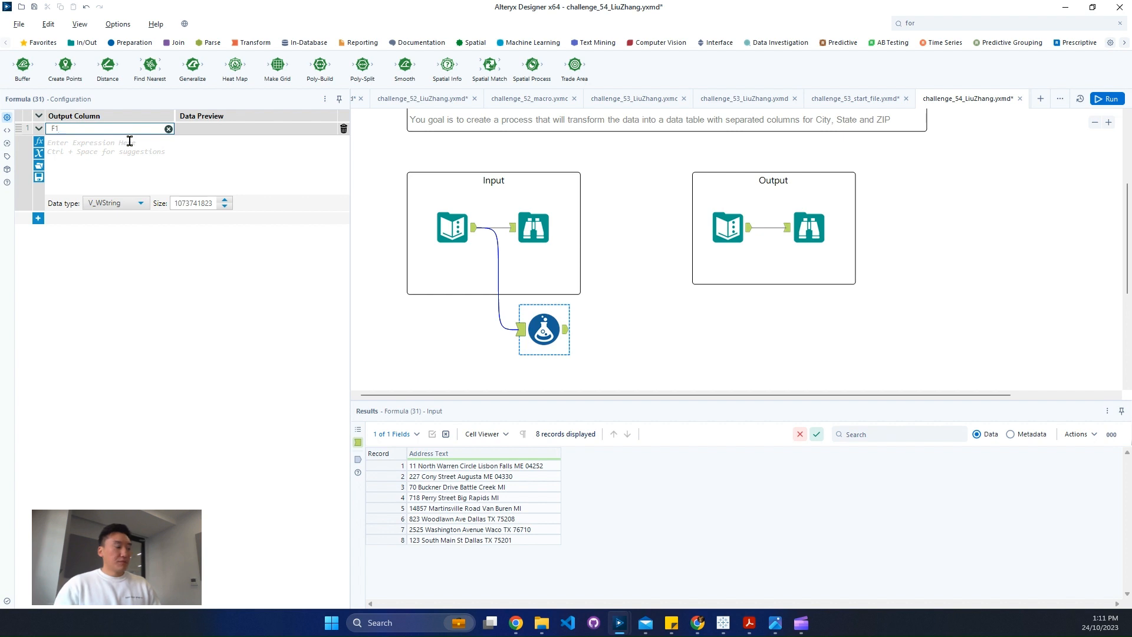
# Start the column's expression with REGEX_Replace, using [Address Text] as the string argument
pyautogui.click(129, 141)
pyautogui.write('rege')
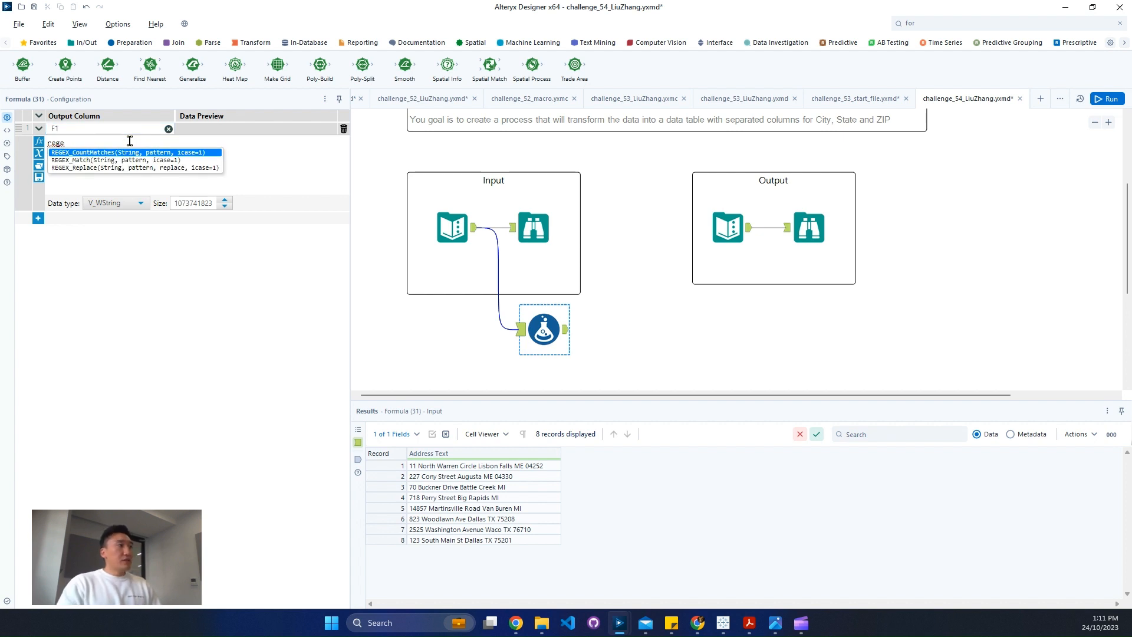
pyautogui.press('Down')
pyautogui.press('Down')
pyautogui.press('Return')
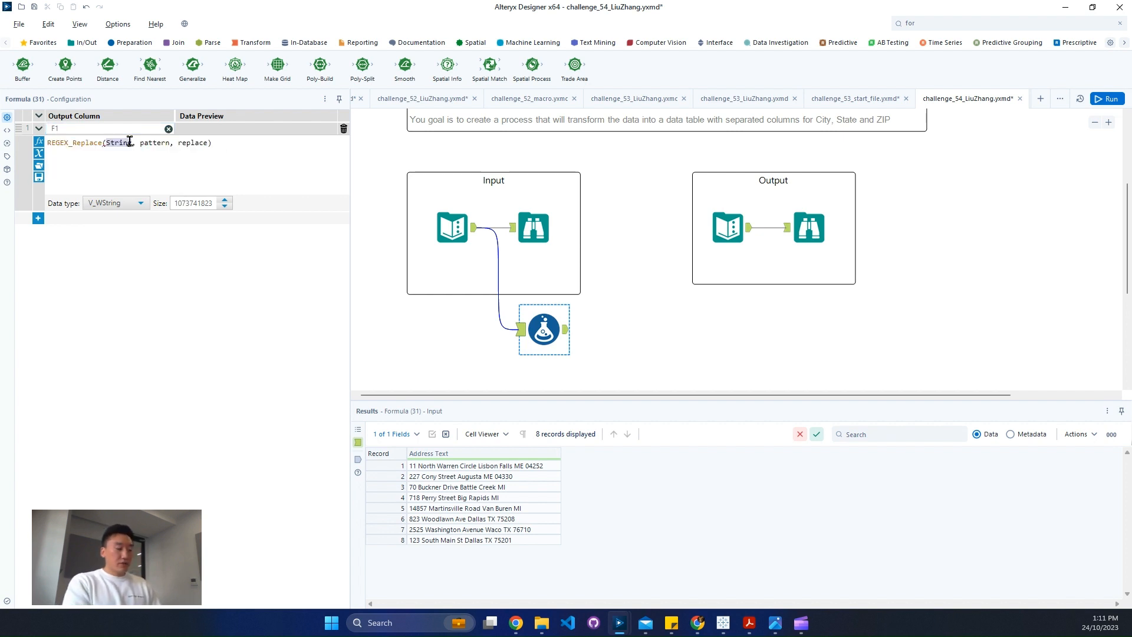
pyautogui.write('[')
pyautogui.press('Return')
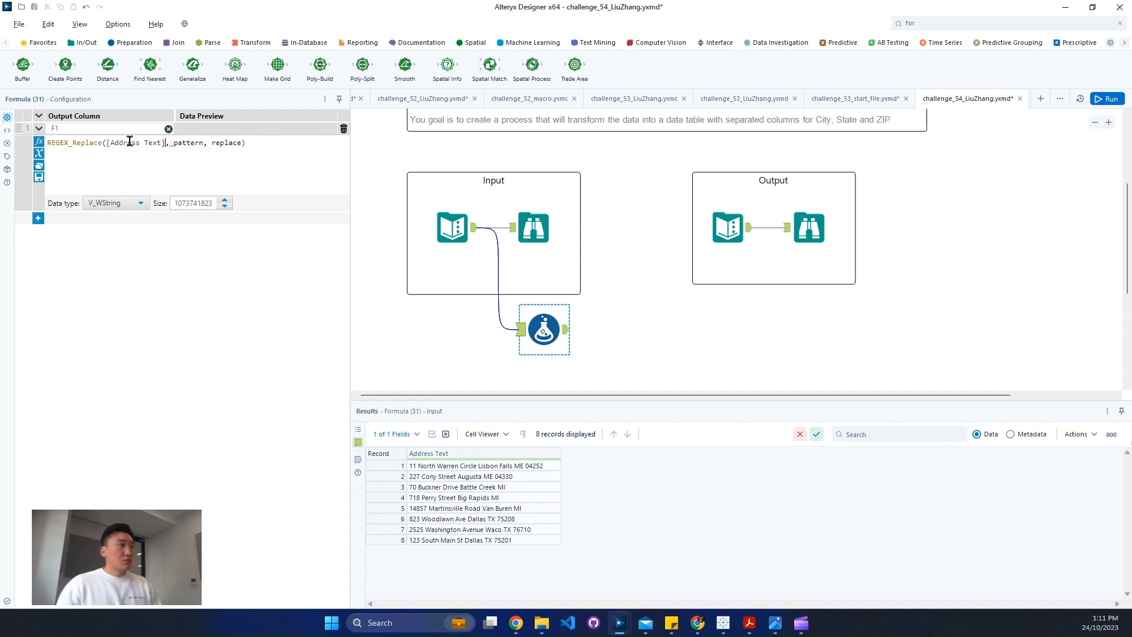
# Fill in the copied expression as the quoted pattern and an empty string '' as the replacement
pyautogui.doubleClick(178, 141)
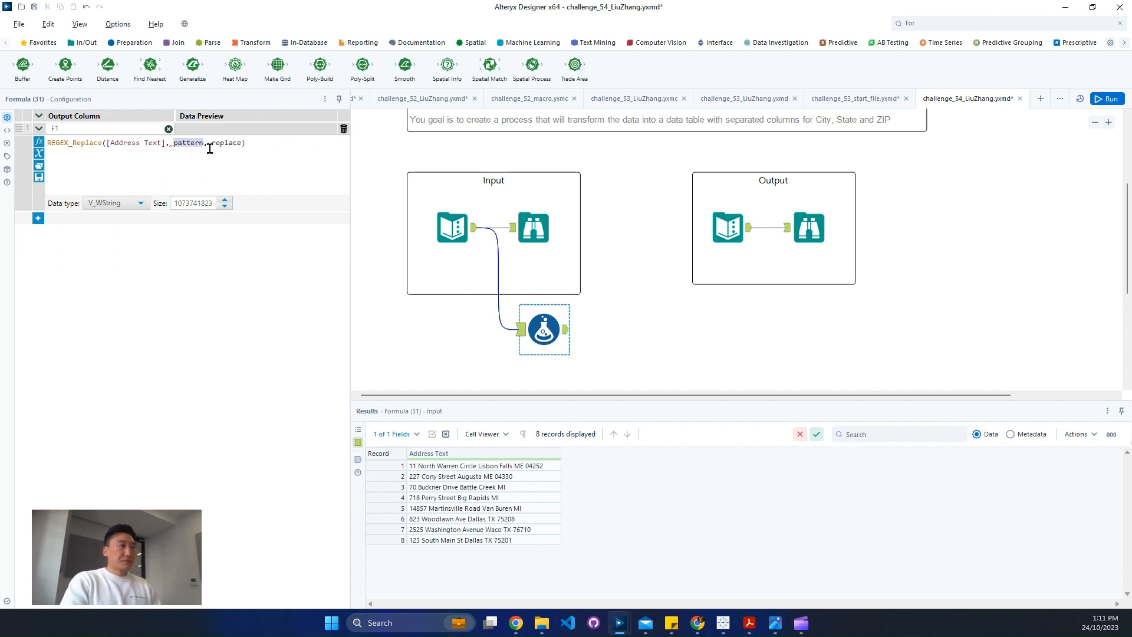
pyautogui.write("''")
pyautogui.hotkey('ctrl', 'v')
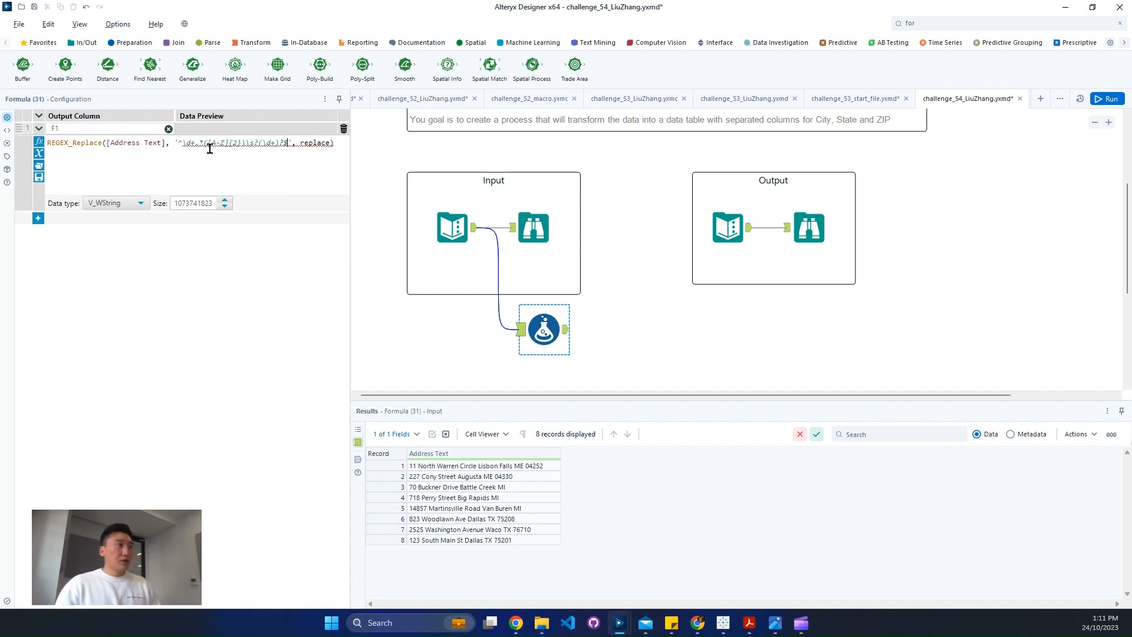
pyautogui.write("''")
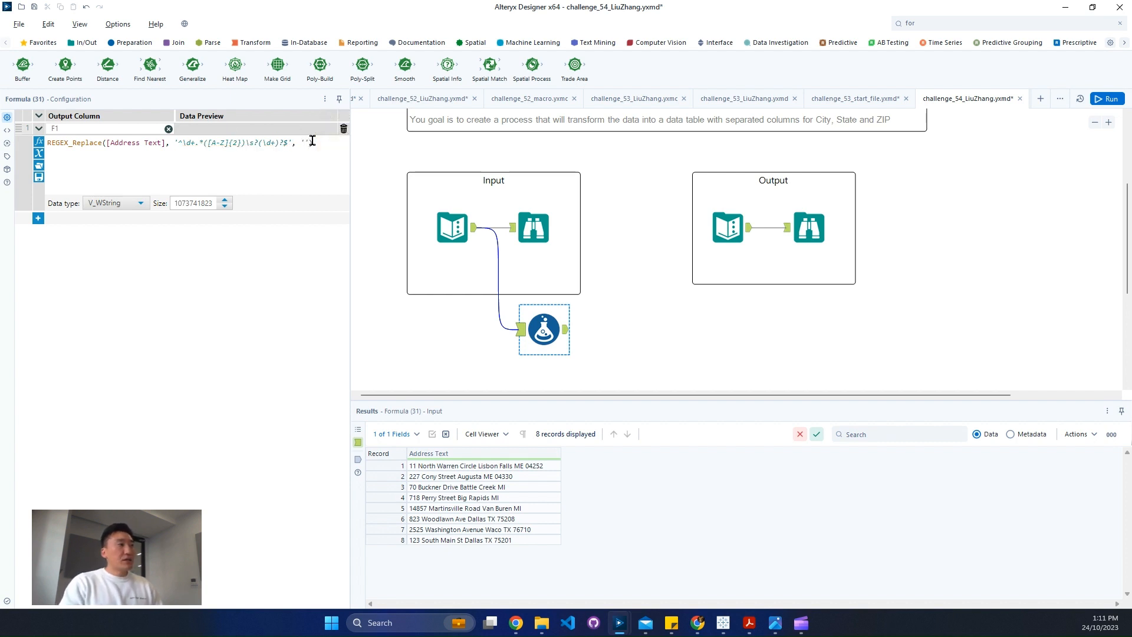
# Wrap \d+.* in its own capturing group, giving the pattern ^(\d+.*)([A-Z]{2})\s?(\d+)?$
pyautogui.press('Left')
pyautogui.press('Left')
pyautogui.press('Left')
pyautogui.press('Left')
pyautogui.press('Left')
pyautogui.press('Left')
pyautogui.press('Left')
pyautogui.press('Left')
pyautogui.press('Left')
pyautogui.press('Left')
pyautogui.press('Left')
pyautogui.press('Left')
pyautogui.press('Left')
pyautogui.press('Left')
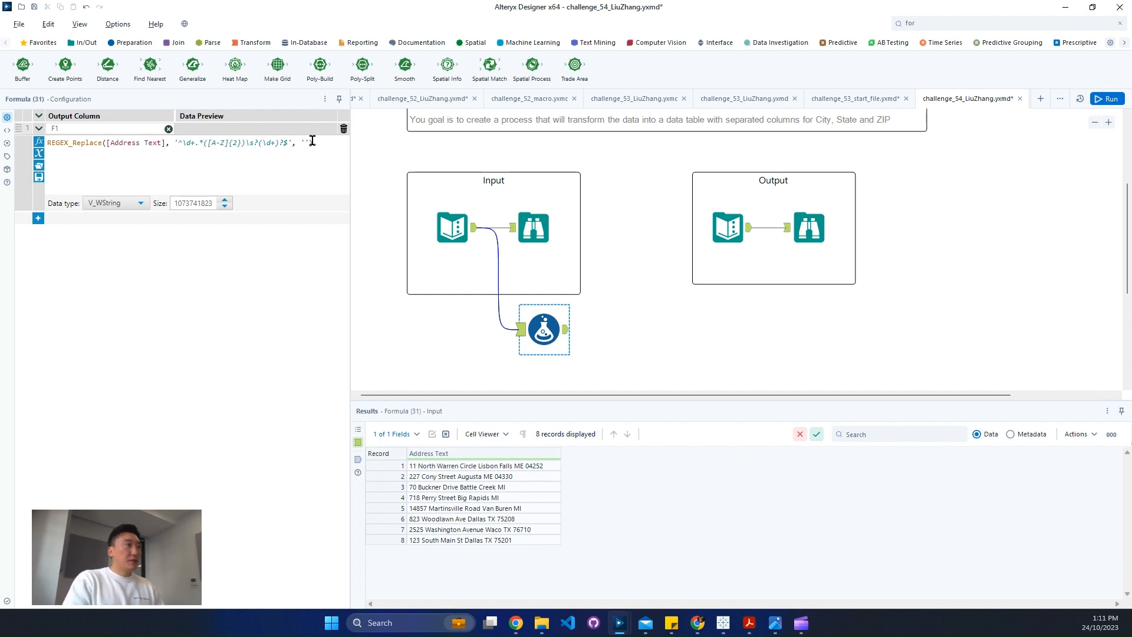
pyautogui.write('(')
pyautogui.press('Right')
pyautogui.press('Right')
pyautogui.press('Right')
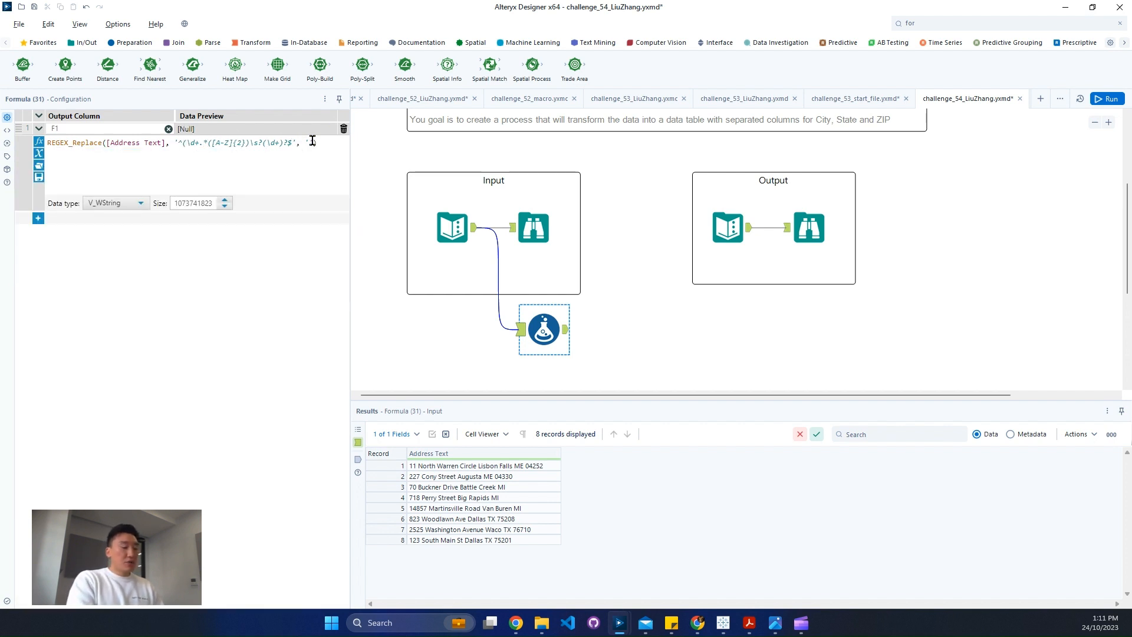
pyautogui.write(')')
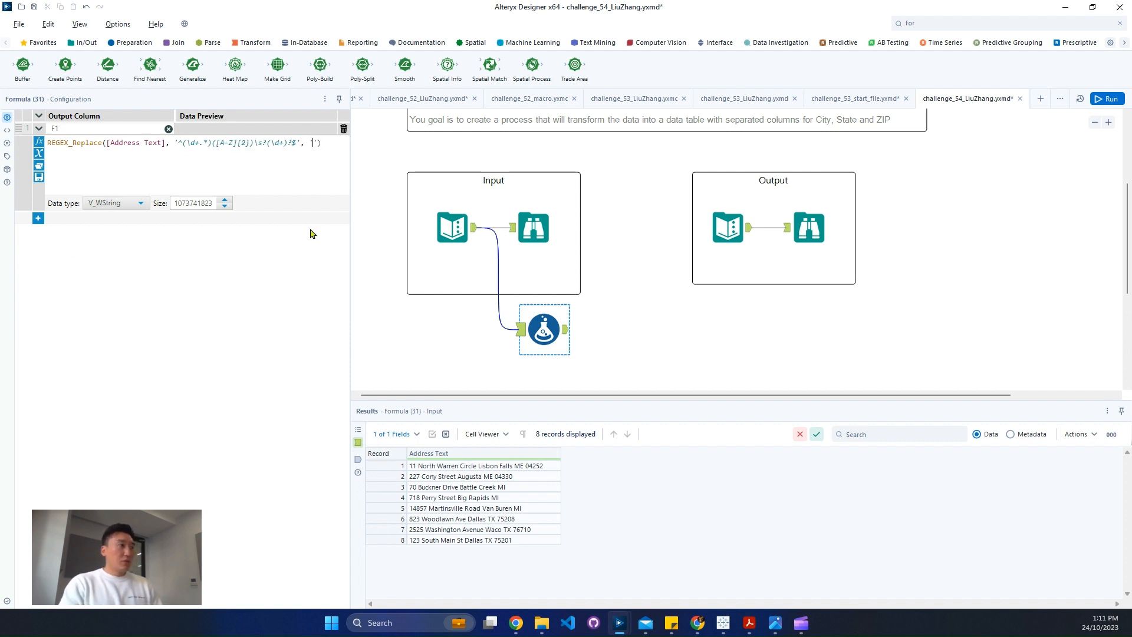
pyautogui.write('$1')
# Set the replacement to '$1' and rename the output column ToClean
pyautogui.click(89, 128)
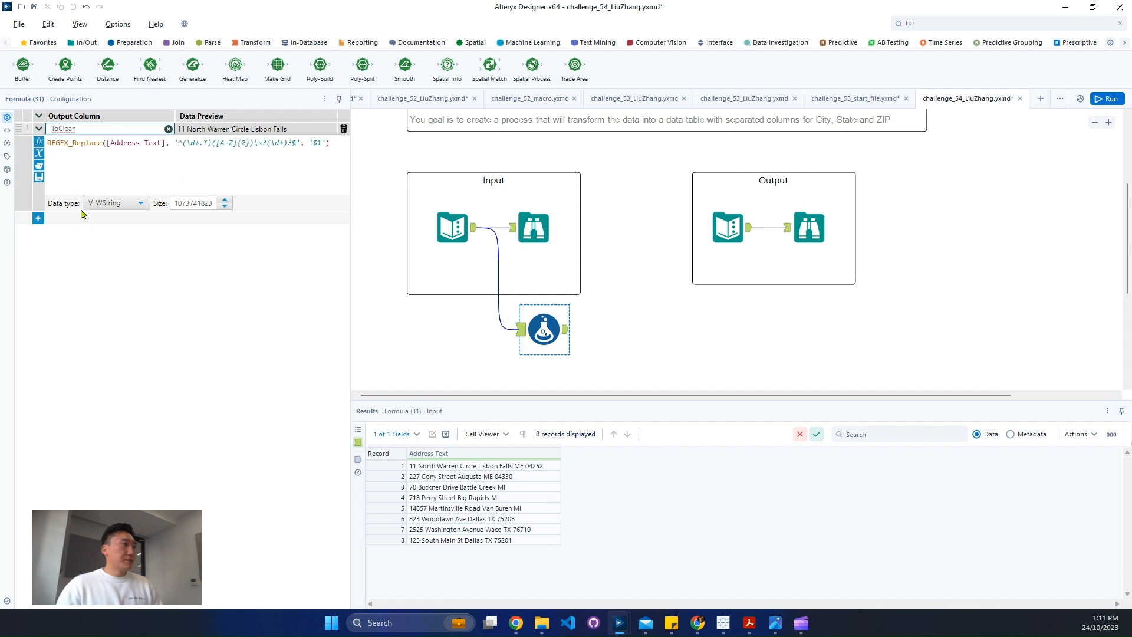
# Check the column names in the expected output data
pyautogui.click(37, 218)
pyautogui.click(73, 220)
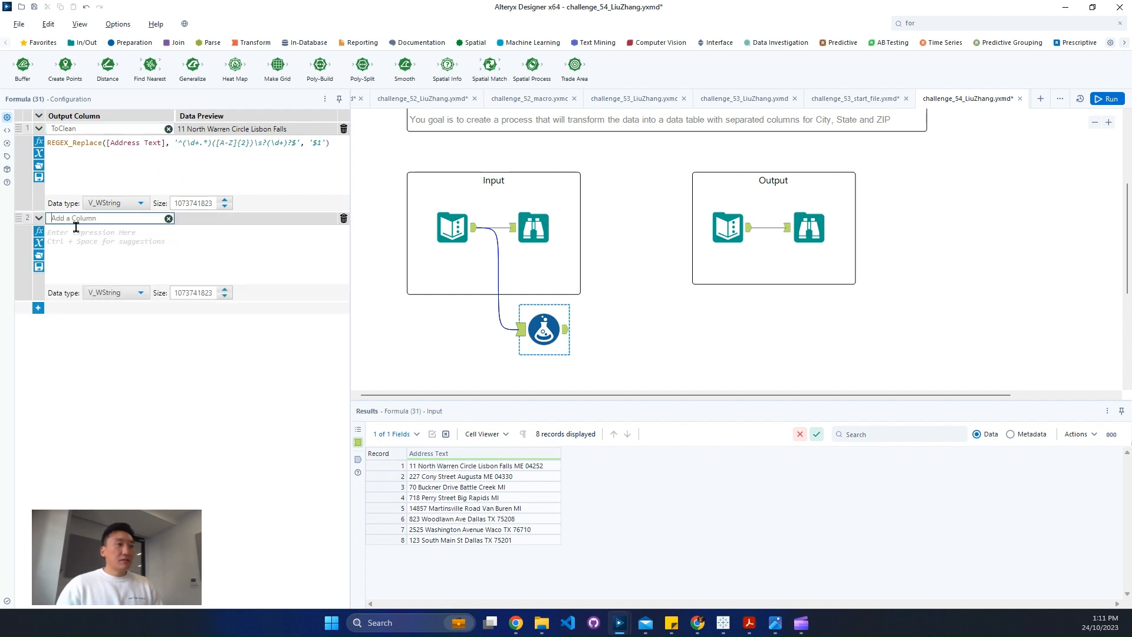
pyautogui.click(816, 230)
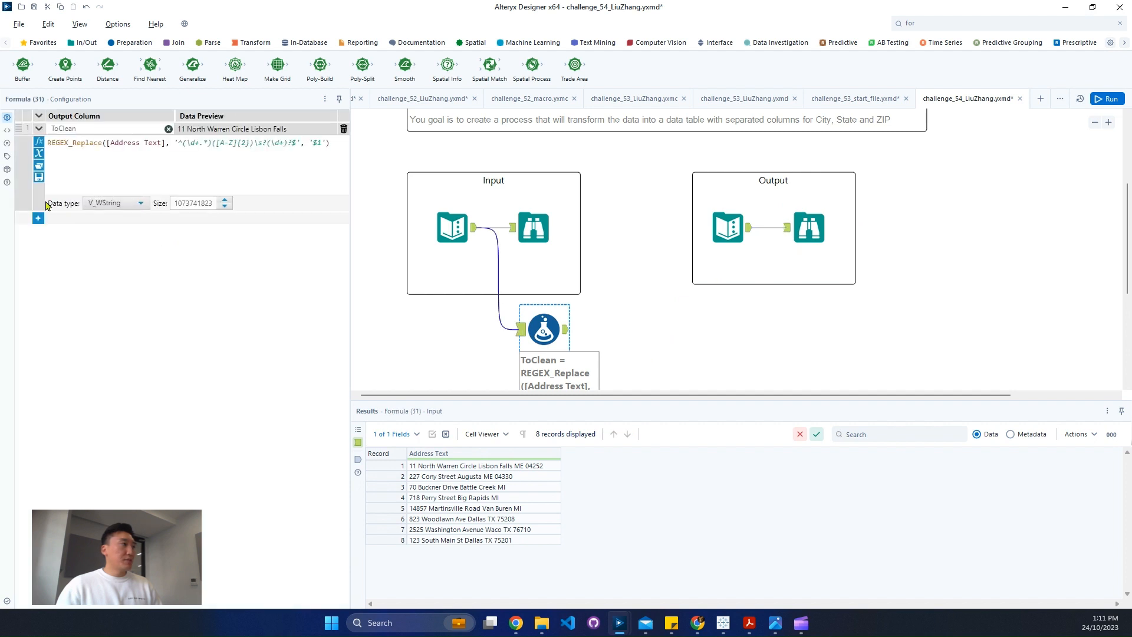
# Add a second output column named State with the same REGEX_Replace formula and '$2' as its replacement
pyautogui.click(80, 220)
pyautogui.click(77, 231)
pyautogui.write('State')
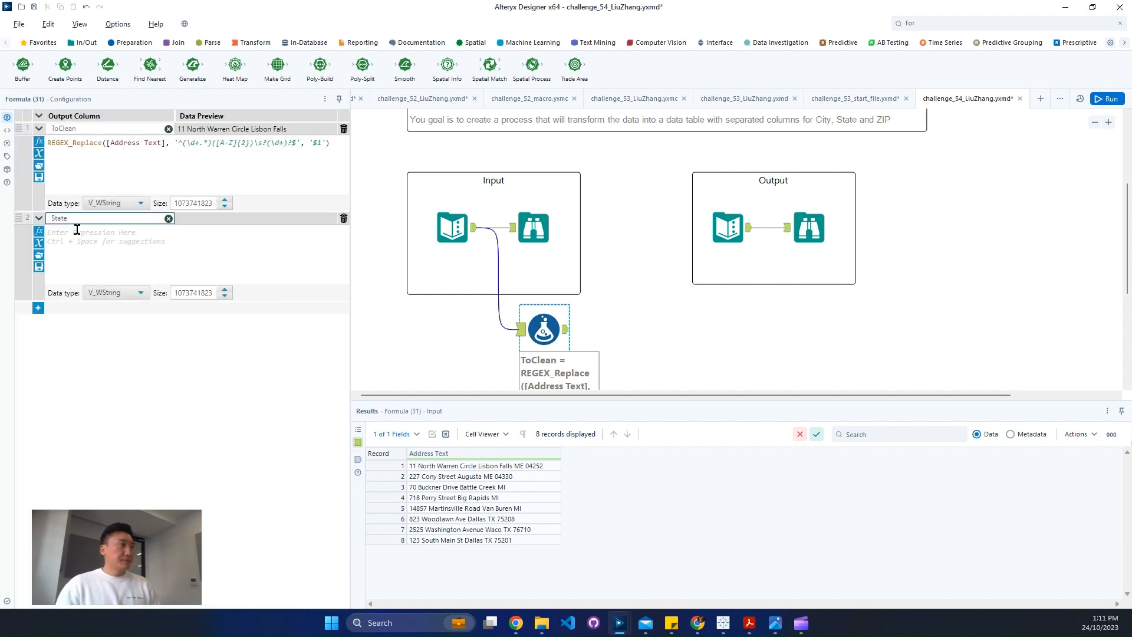
pyautogui.click(161, 181)
pyautogui.hotkey('ctrl', 'a')
pyautogui.hotkey('ctrl', 'c')
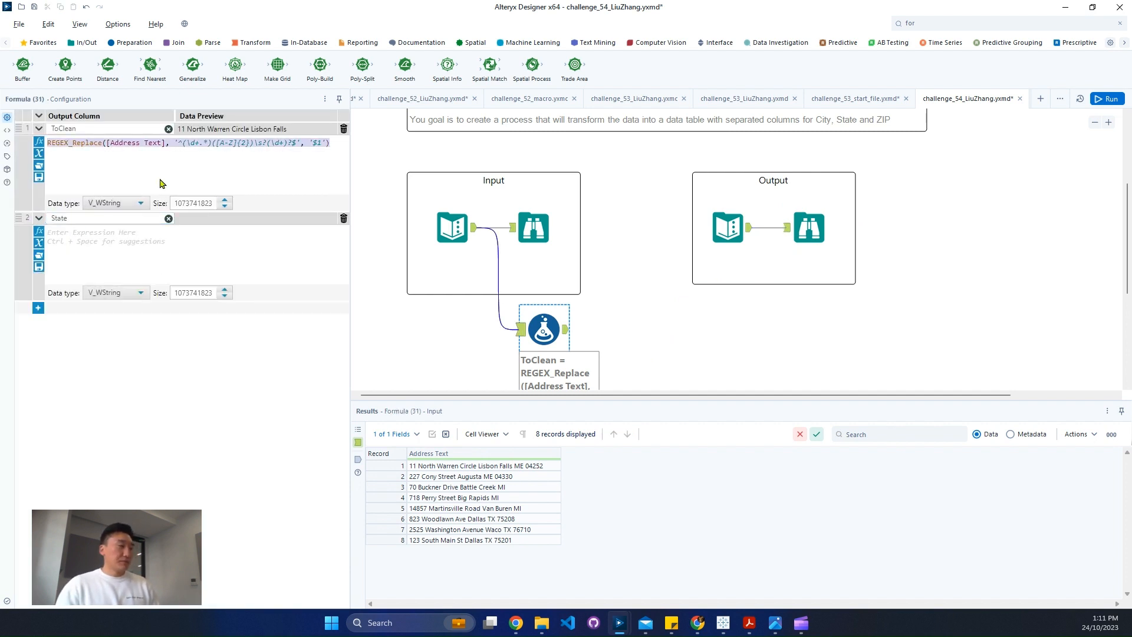
pyautogui.click(138, 242)
pyautogui.hotkey('ctrl', 'v')
pyautogui.click(320, 232)
pyautogui.press('BackSpace')
pyautogui.write('2')
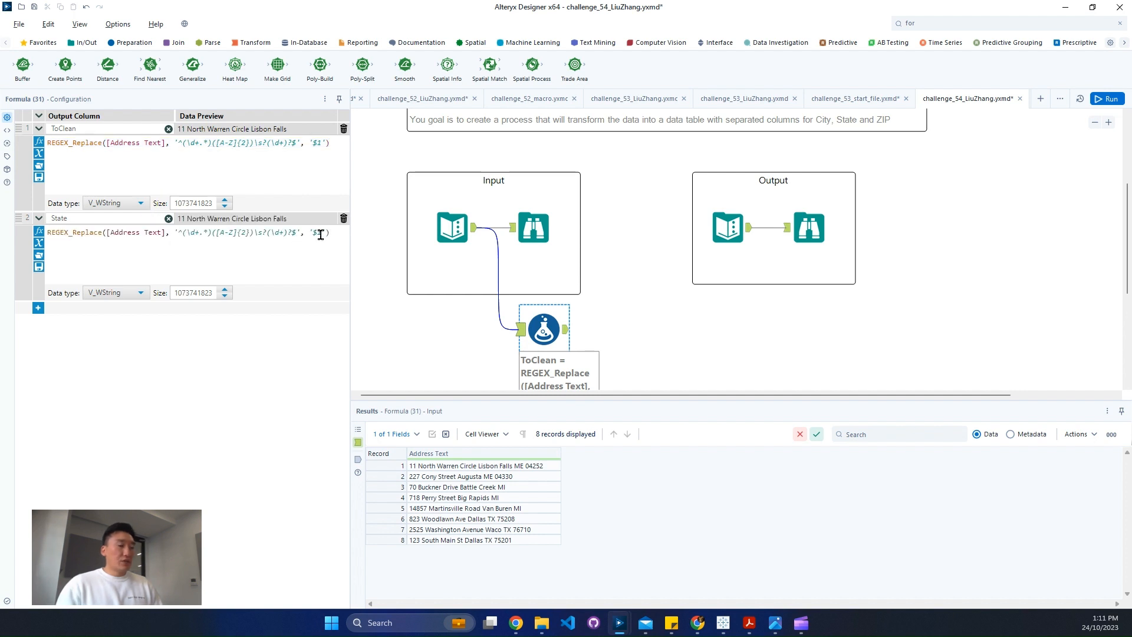
# Add a third output column named Zip Code with the same REGEX_Replace formula and '$3' as its replacement
pyautogui.click(38, 307)
pyautogui.click(75, 323)
pyautogui.write('Z')
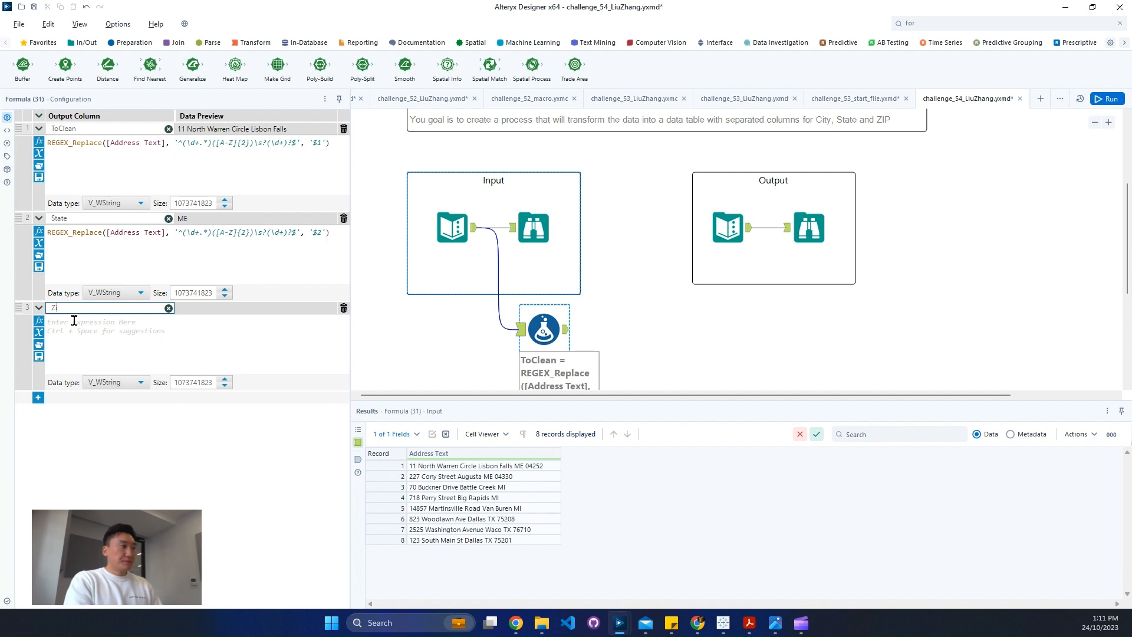
pyautogui.write('ip Code')
pyautogui.click(118, 352)
pyautogui.hotkey('ctrl', 'v')
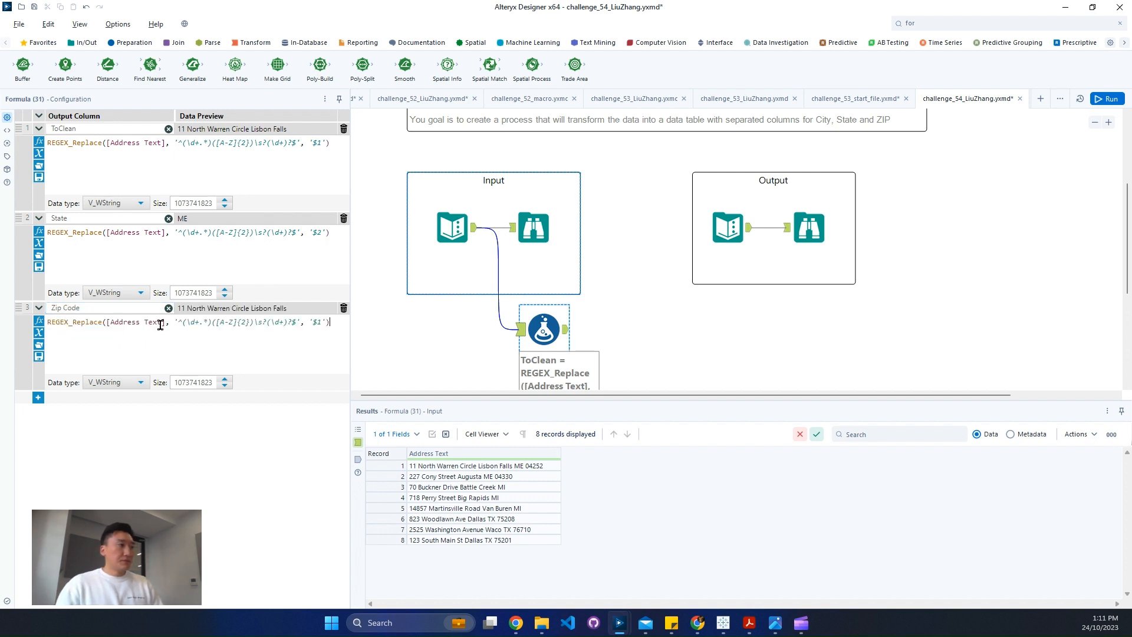
pyautogui.click(323, 322)
pyautogui.press('BackSpace')
pyautogui.write('3')
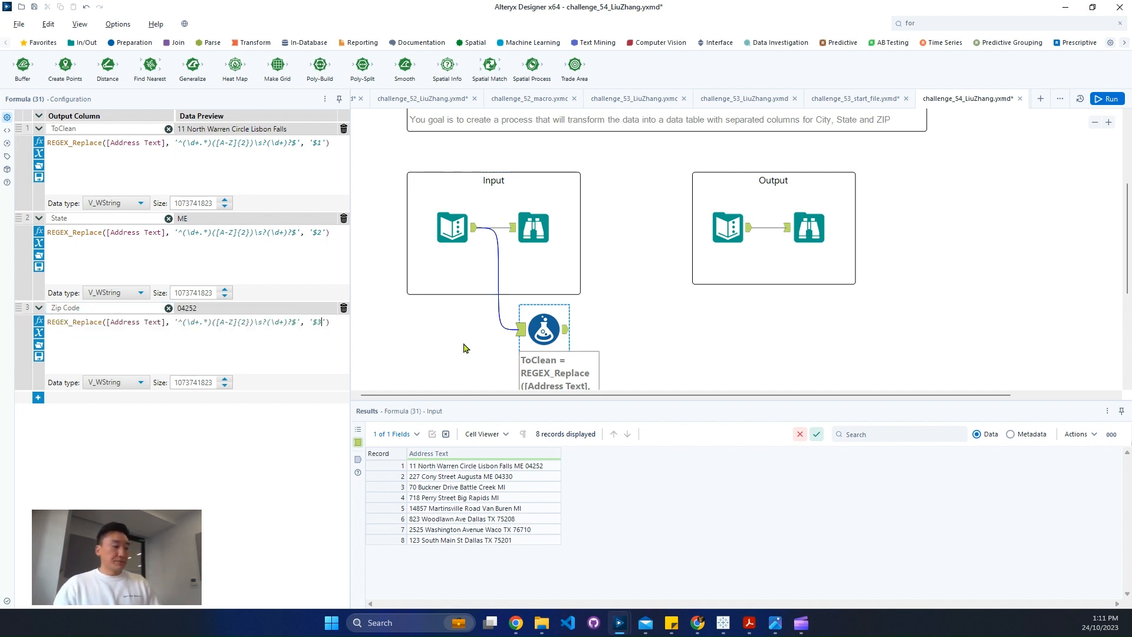
# Run the workflow and compare the Formula tool's output with the expected output table
pyautogui.click(710, 341)
pyautogui.hotkey('ctrl', 'r')
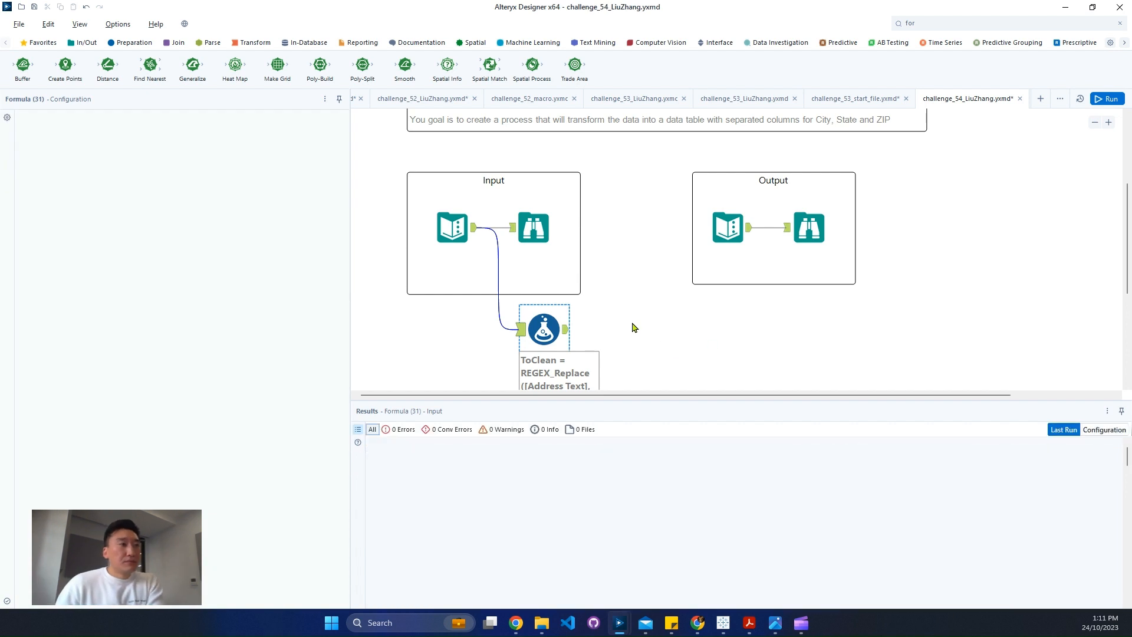
pyautogui.click(567, 330)
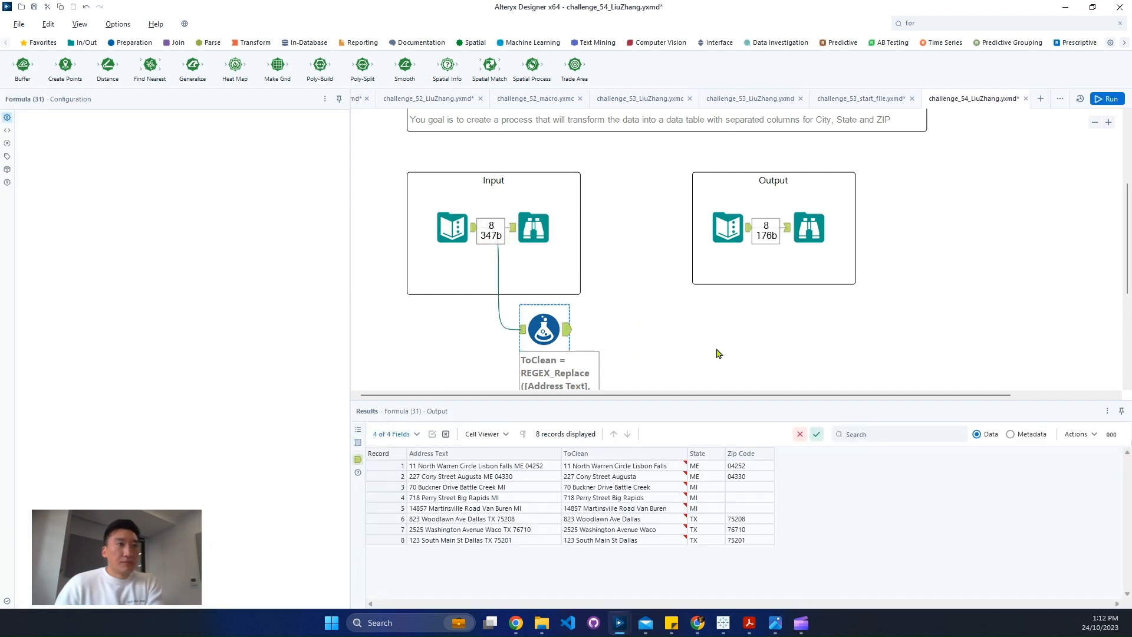
pyautogui.click(816, 250)
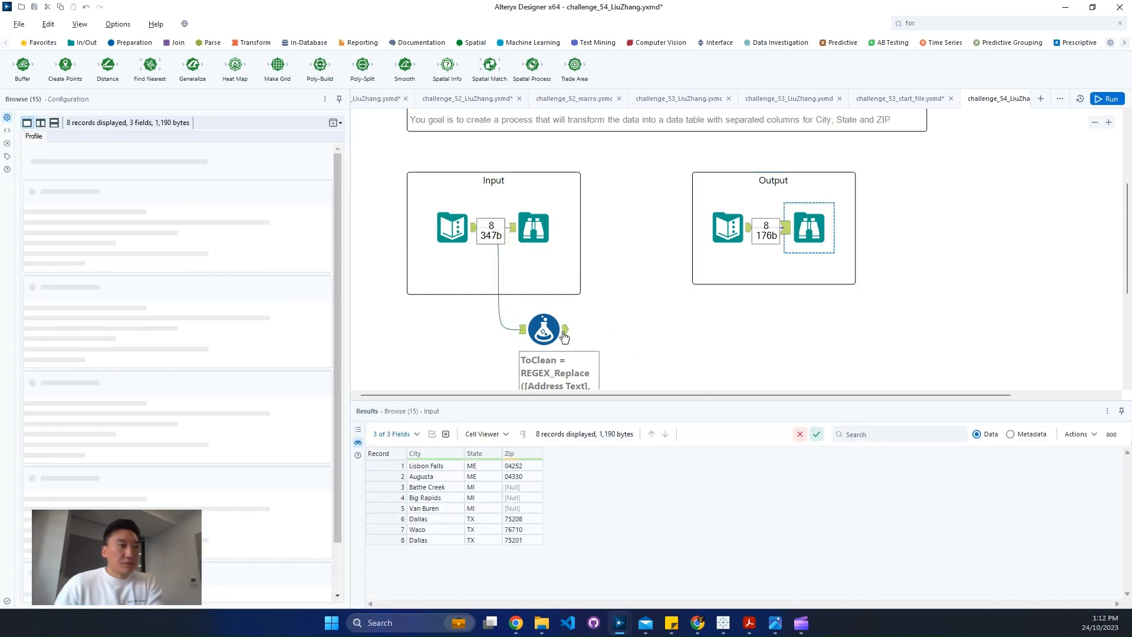
pyautogui.click(564, 336)
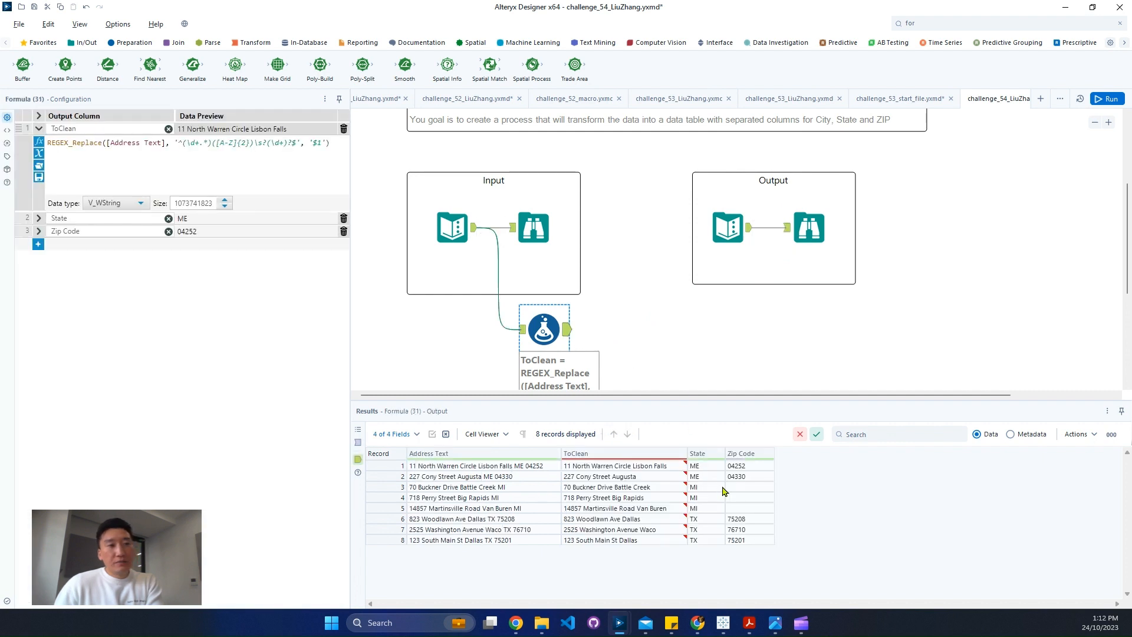
# Insert \s before the ([A-Z]{2}) group in the REGEX_Replace patterns of the ToClean, State and Zip Code columns
pyautogui.moveTo(702, 470); pyautogui.dragTo(760, 529)
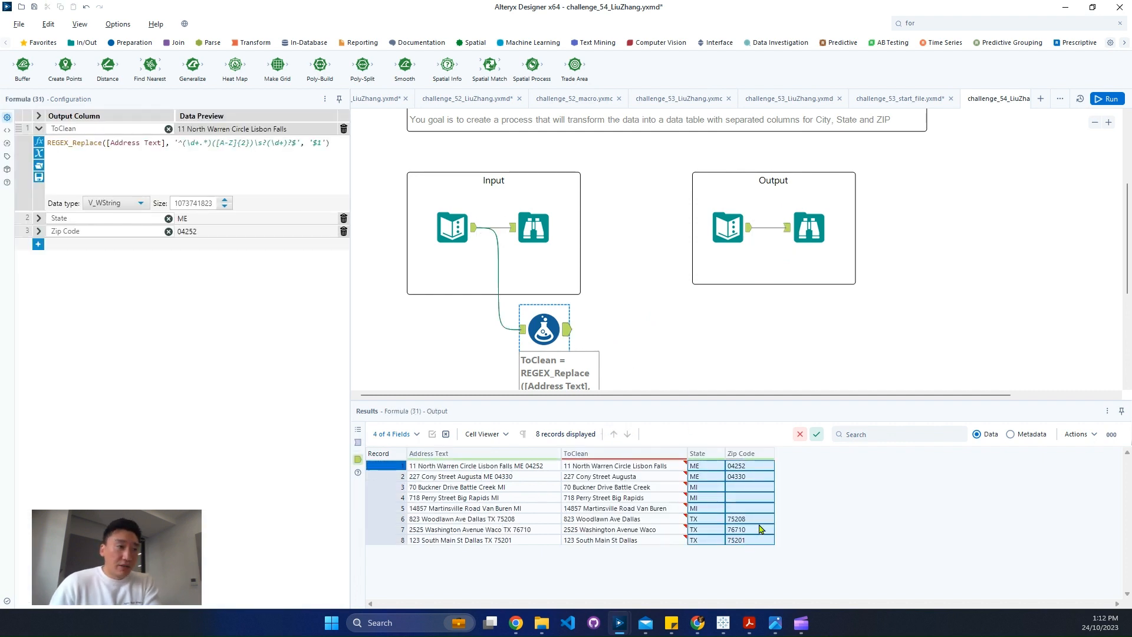
pyautogui.moveTo(686, 453); pyautogui.dragTo(773, 453)
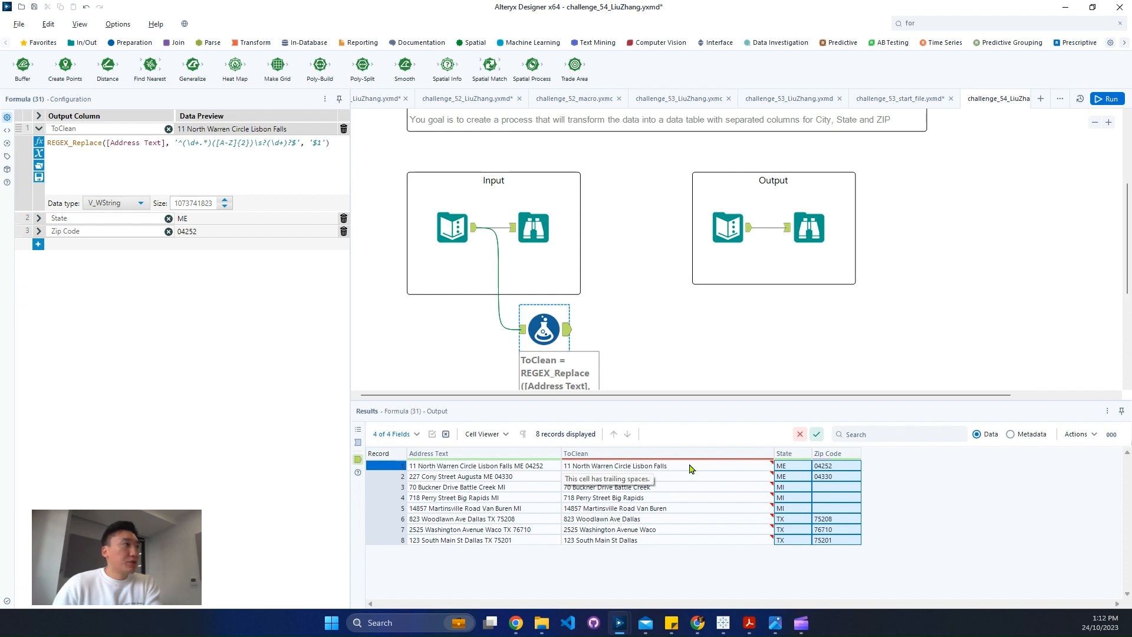
pyautogui.click(211, 144)
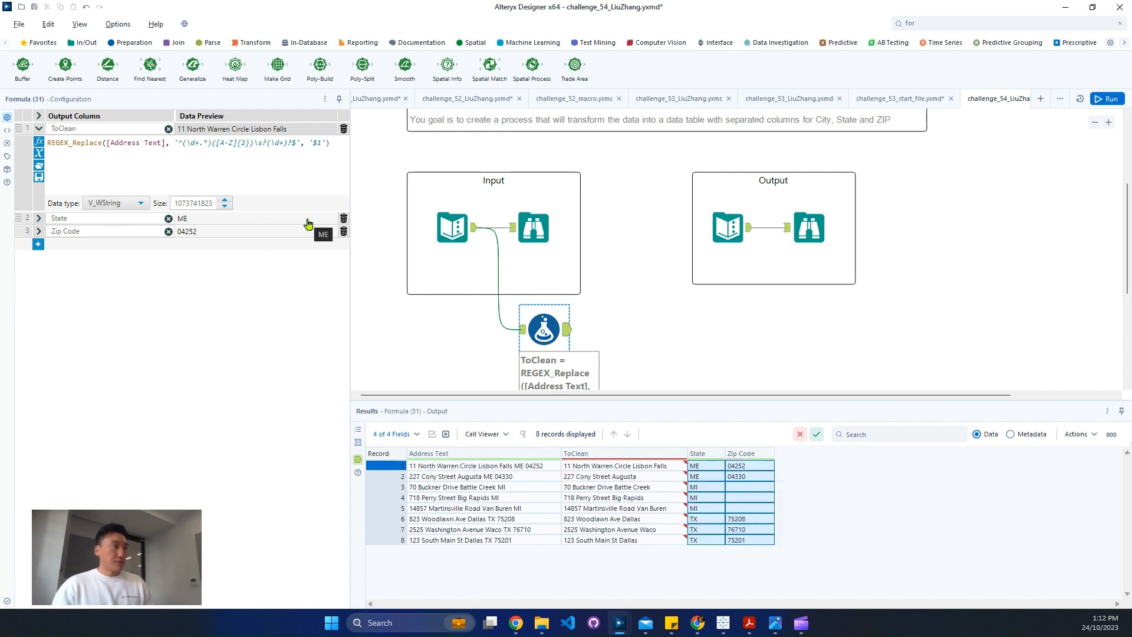
pyautogui.write('\\s')
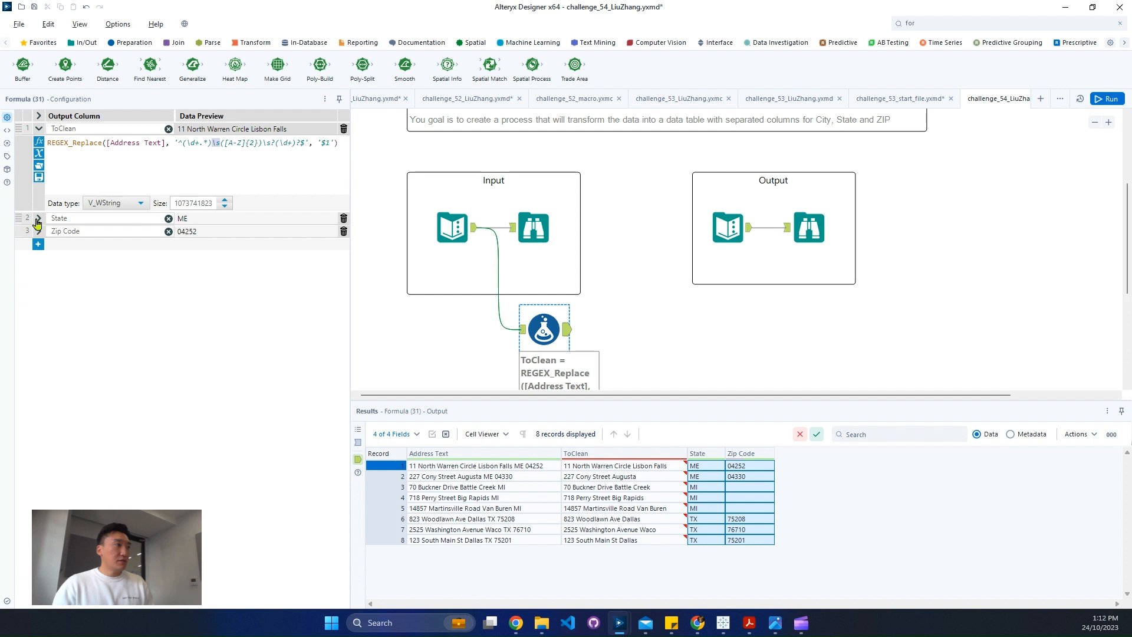
pyautogui.click(38, 217)
pyautogui.write("\\s([A-Z]{2})\\s?(\\d+)?$', '$2')")
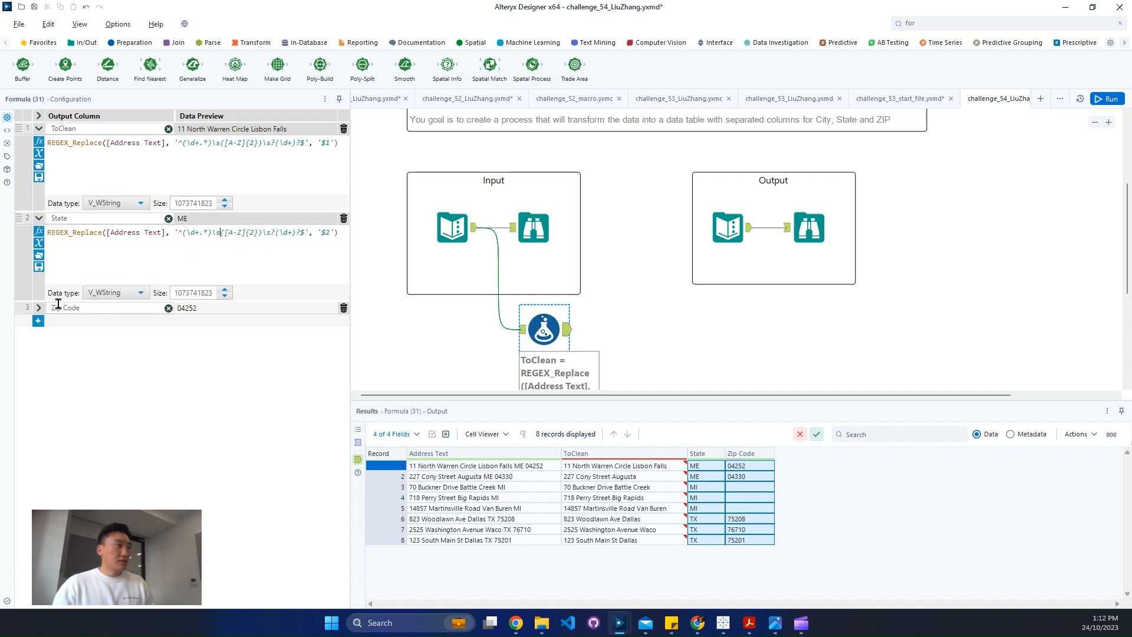
pyautogui.click(40, 308)
pyautogui.click(213, 321)
pyautogui.write("\\s([A-Z]{2})\\s?(\\d+)?$', '$3')")
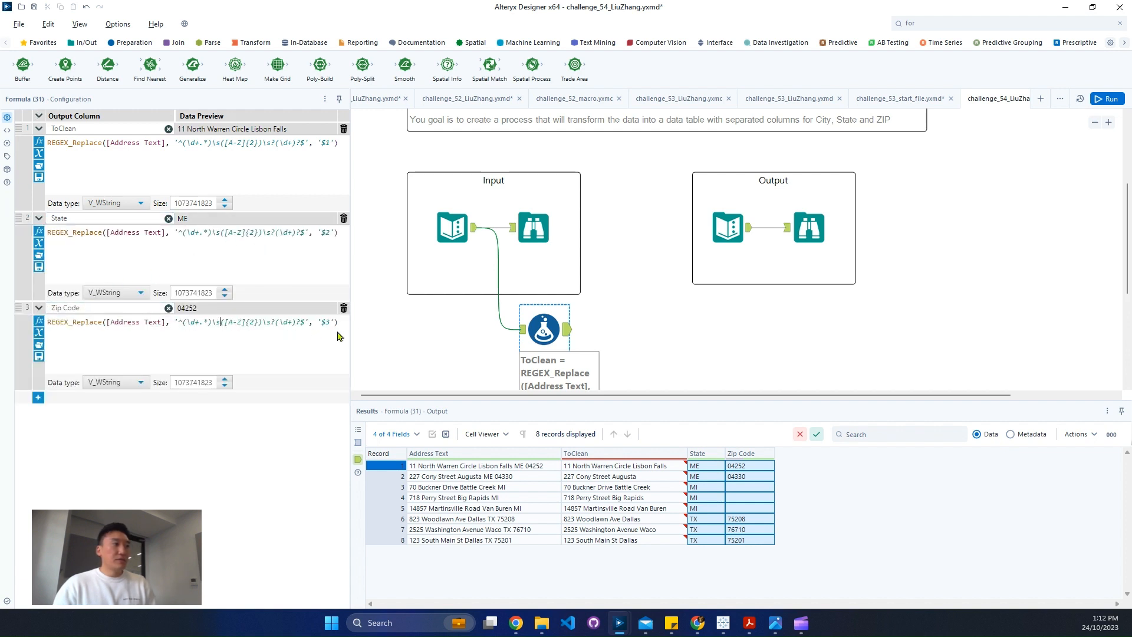
# Rerun the workflow and check the ToClean values in the Formula tool's output for trailing spaces
pyautogui.click(1107, 99)
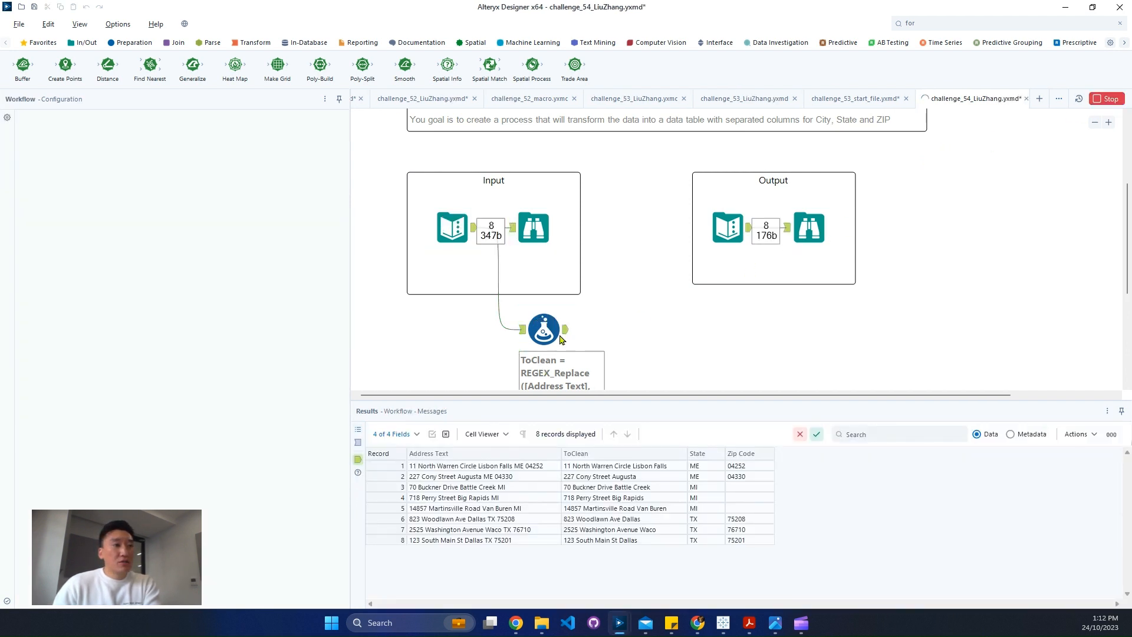
pyautogui.click(543, 330)
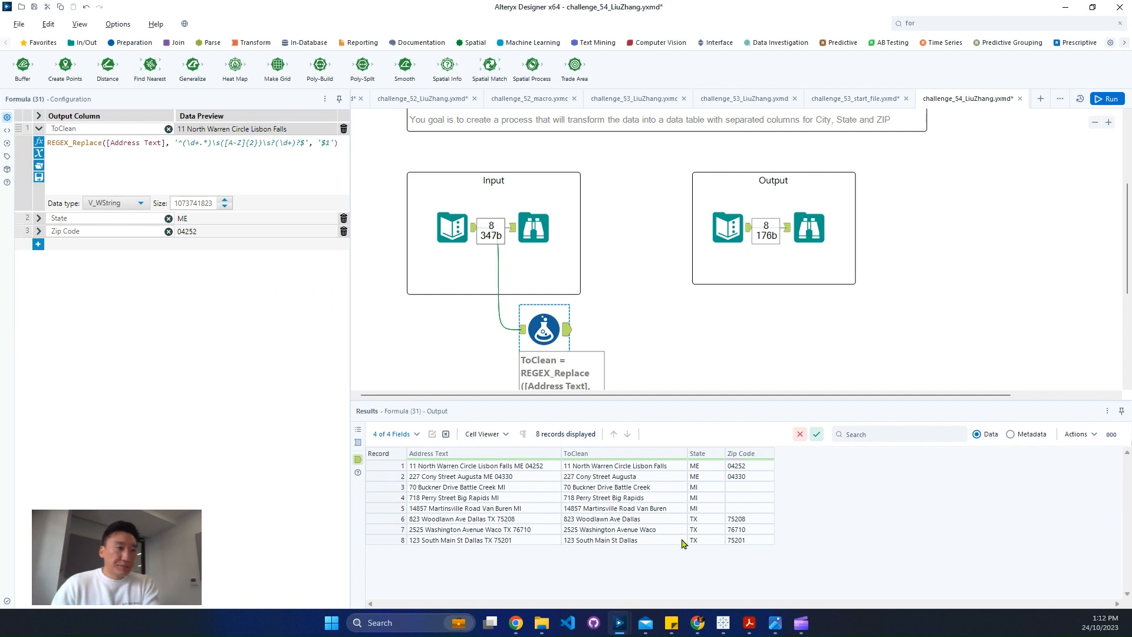
pyautogui.click(580, 466)
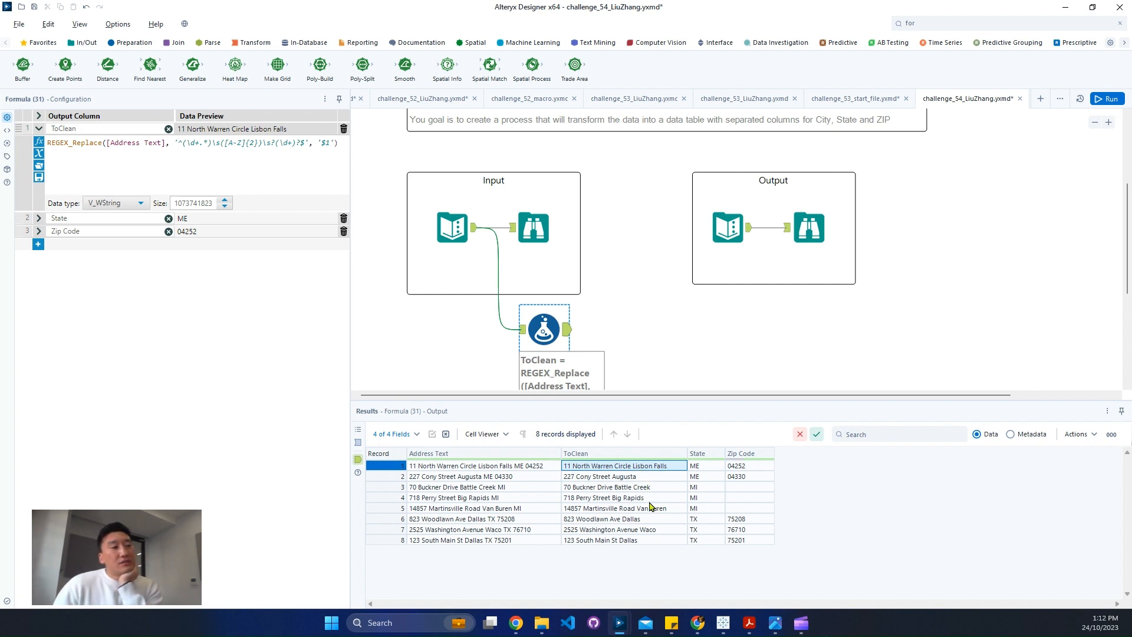
# Compare the ToClean values from the Formula tool with the City column of the expected output
pyautogui.click(813, 239)
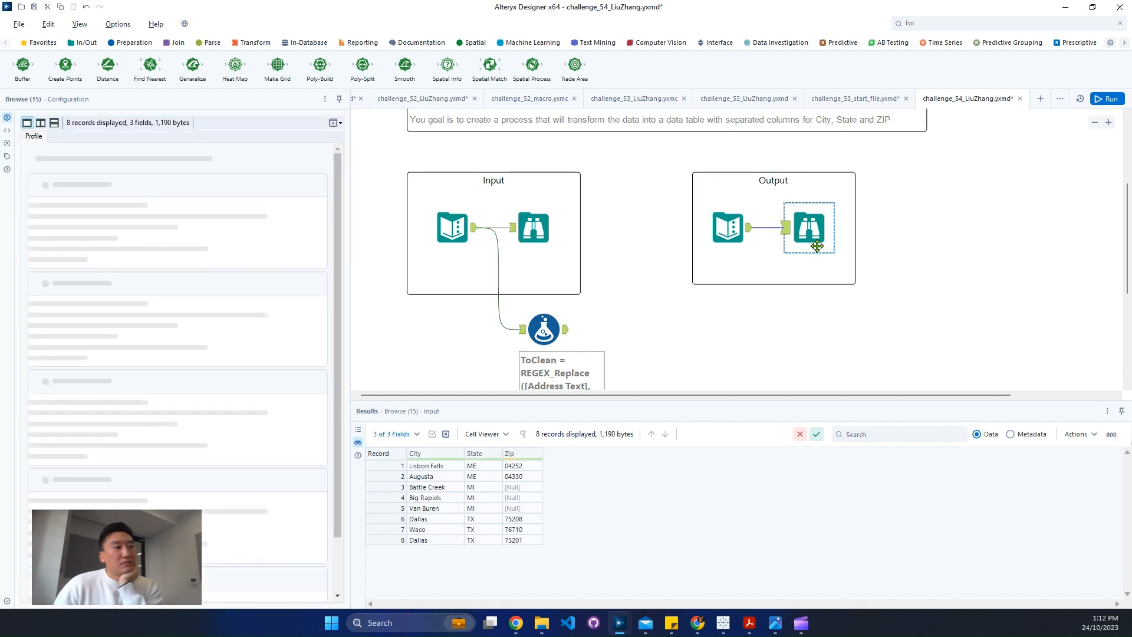
pyautogui.click(430, 540)
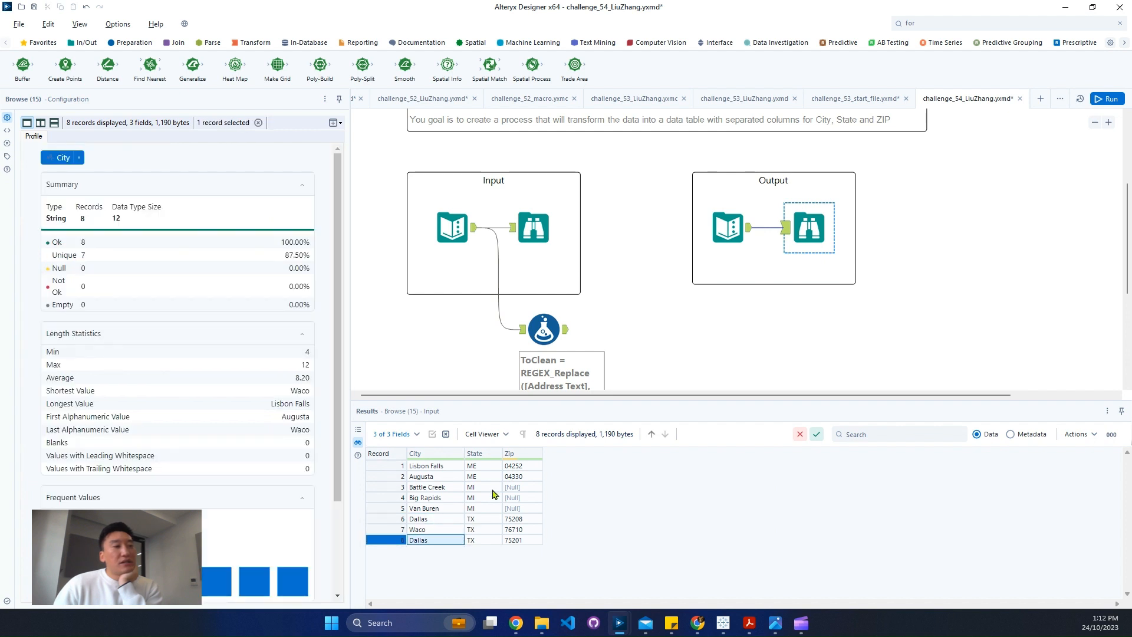
pyautogui.click(544, 329)
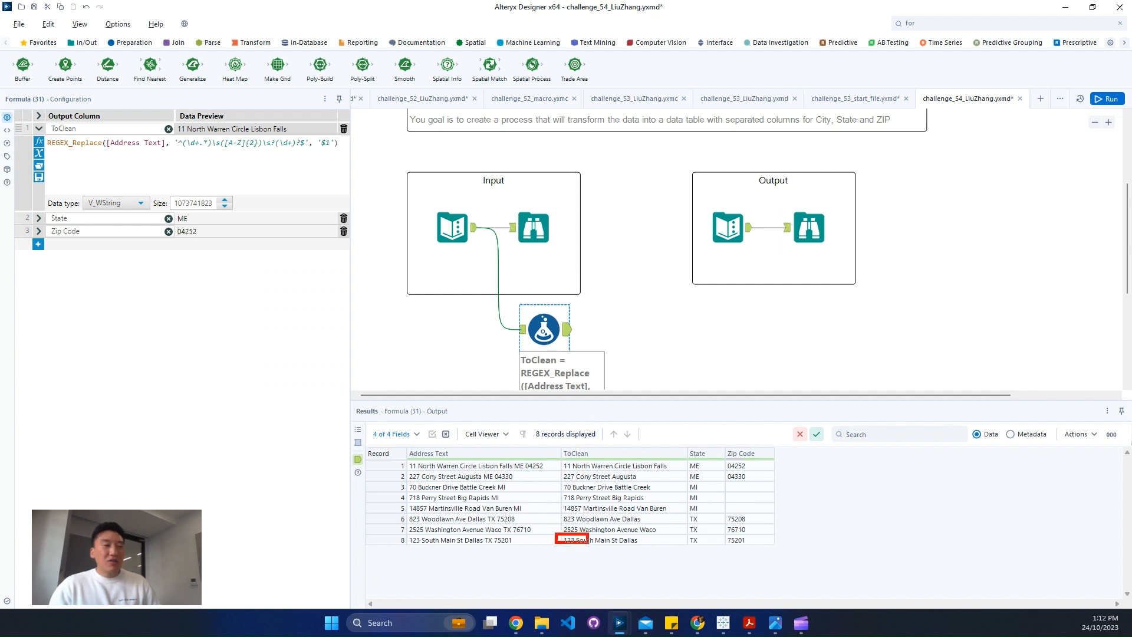
pyautogui.click(627, 541)
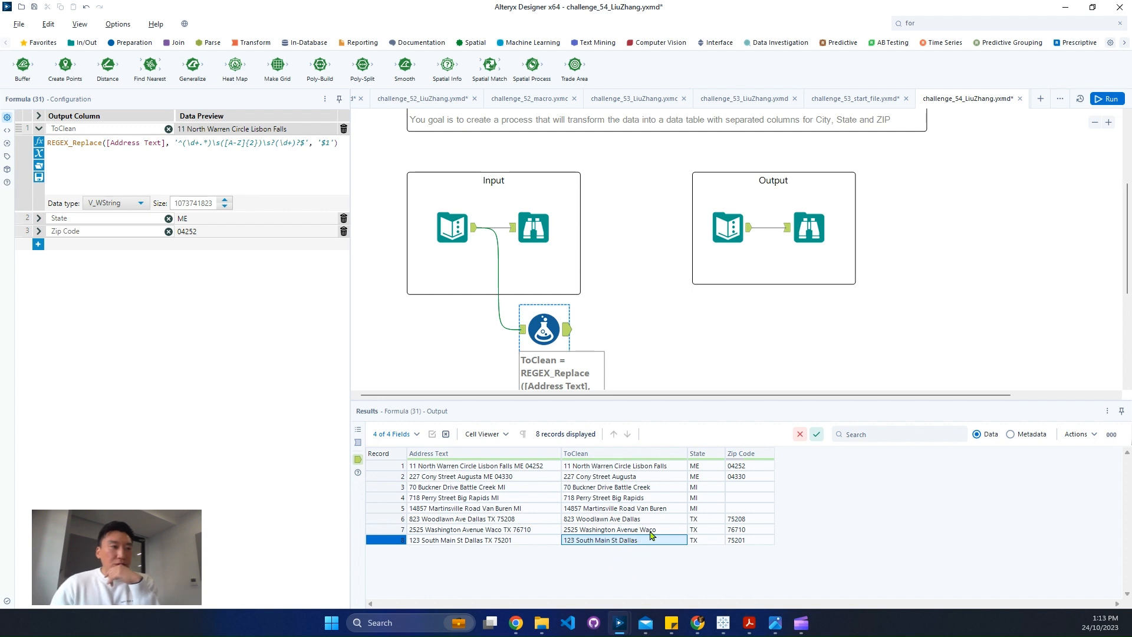
pyautogui.click(651, 531)
pyautogui.click(645, 519)
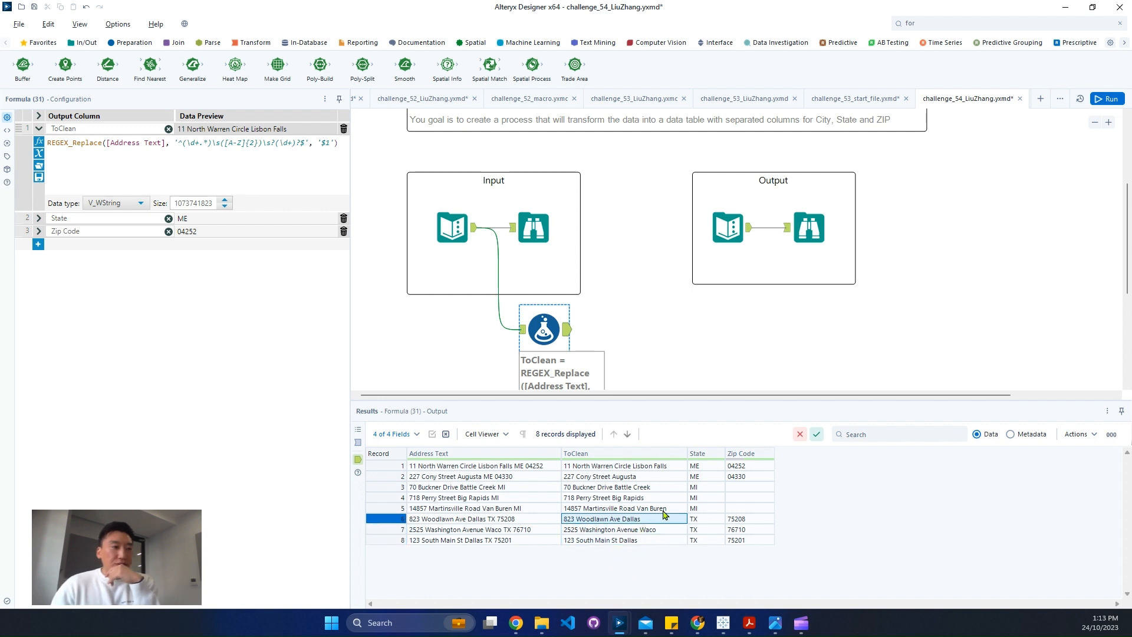
pyautogui.click(809, 228)
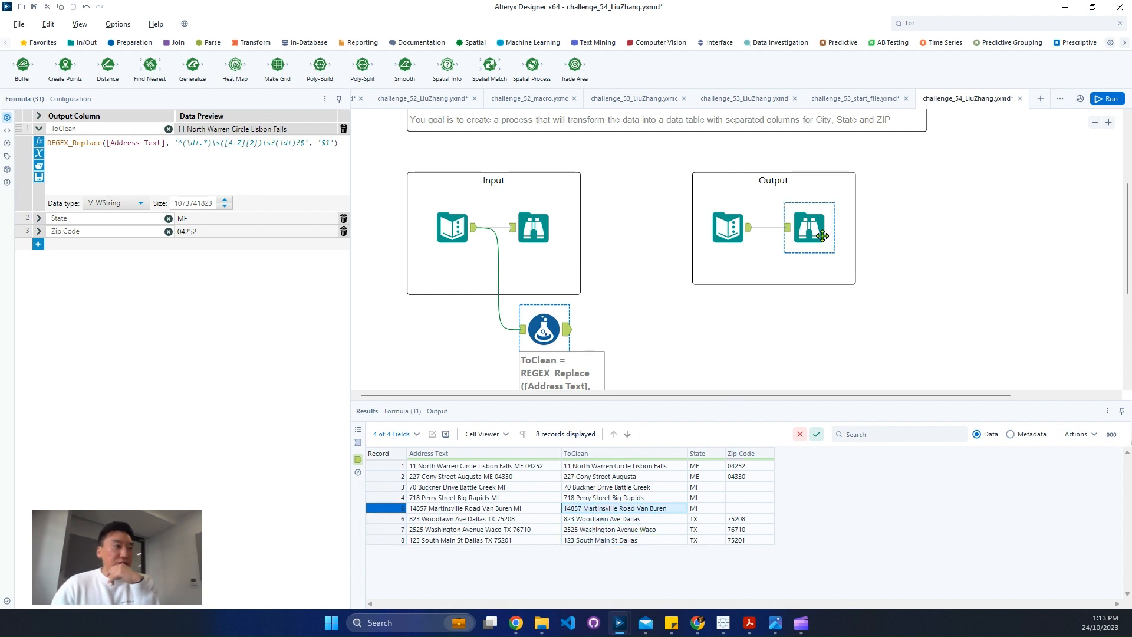
pyautogui.click(560, 335)
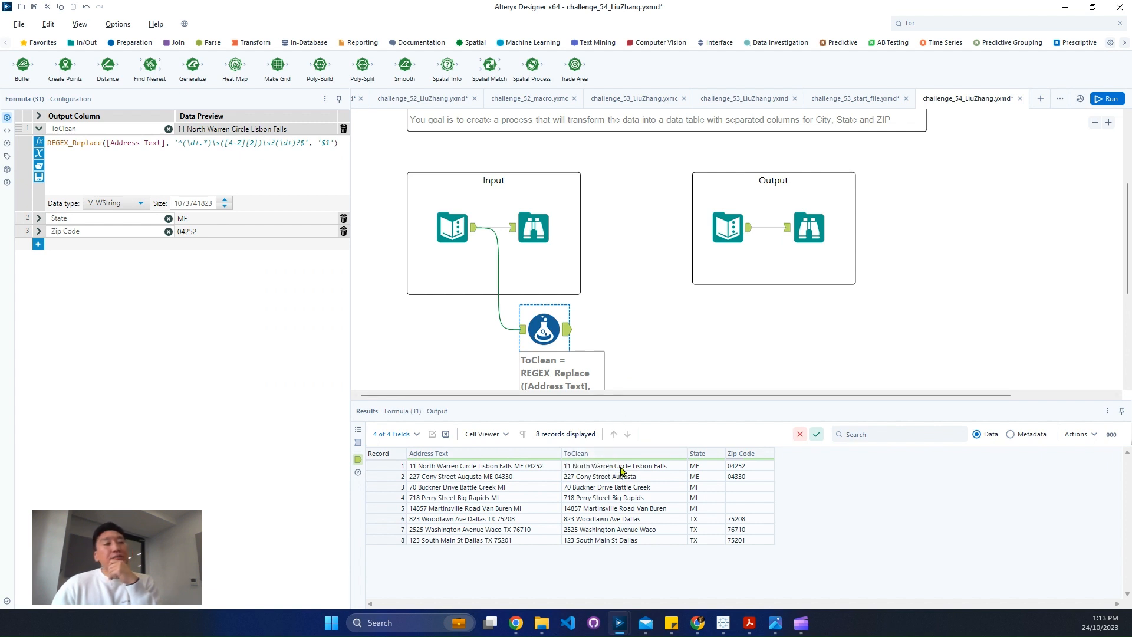
pyautogui.moveTo(620, 470); pyautogui.dragTo(614, 538)
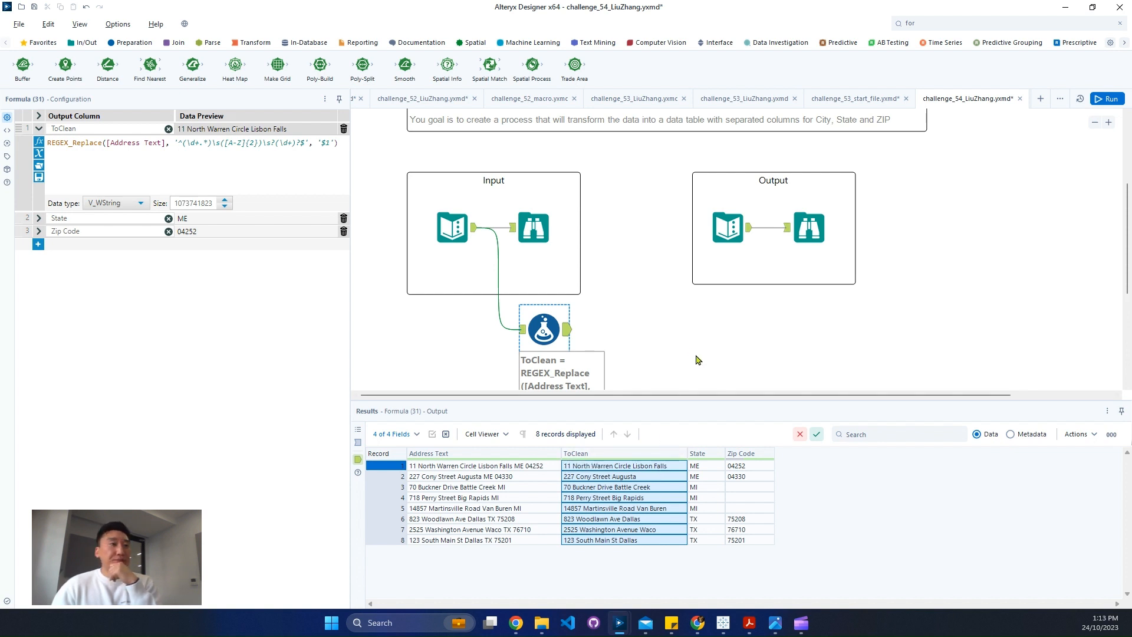
pyautogui.click(805, 238)
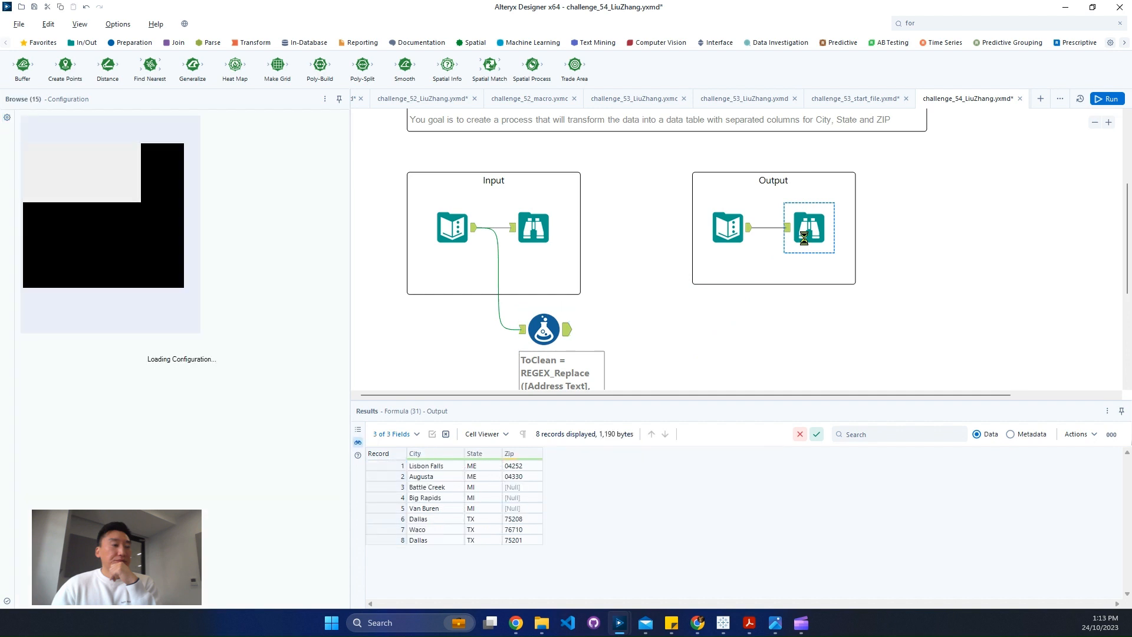
pyautogui.moveTo(446, 474); pyautogui.dragTo(438, 545)
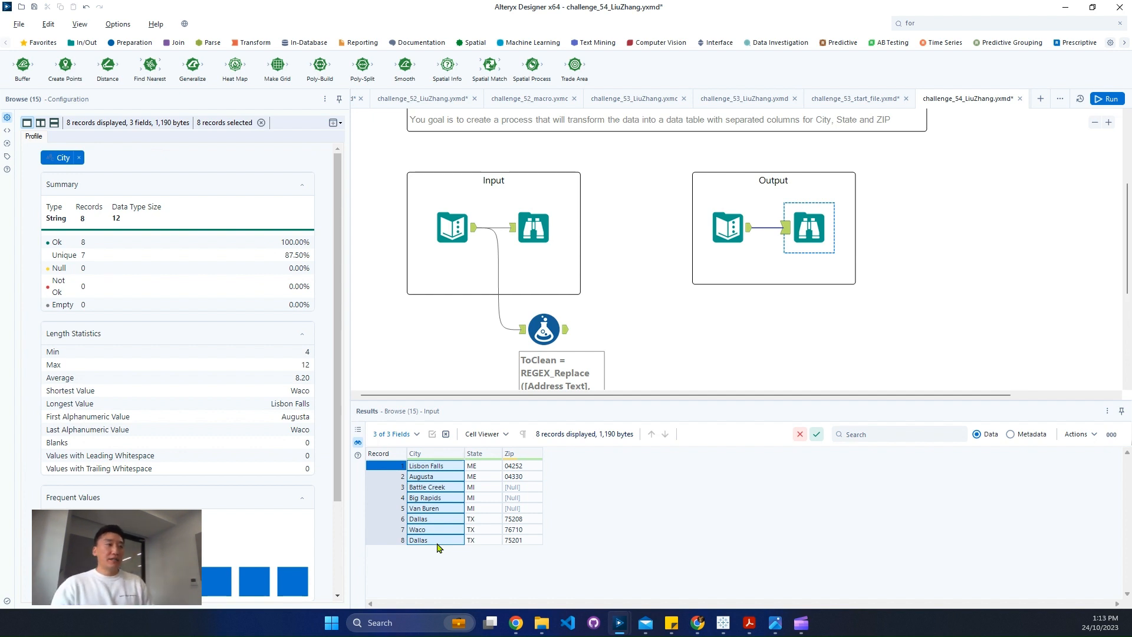
pyautogui.keyDown('ctrl'); pyautogui.click(713, 233); pyautogui.keyUp('ctrl')
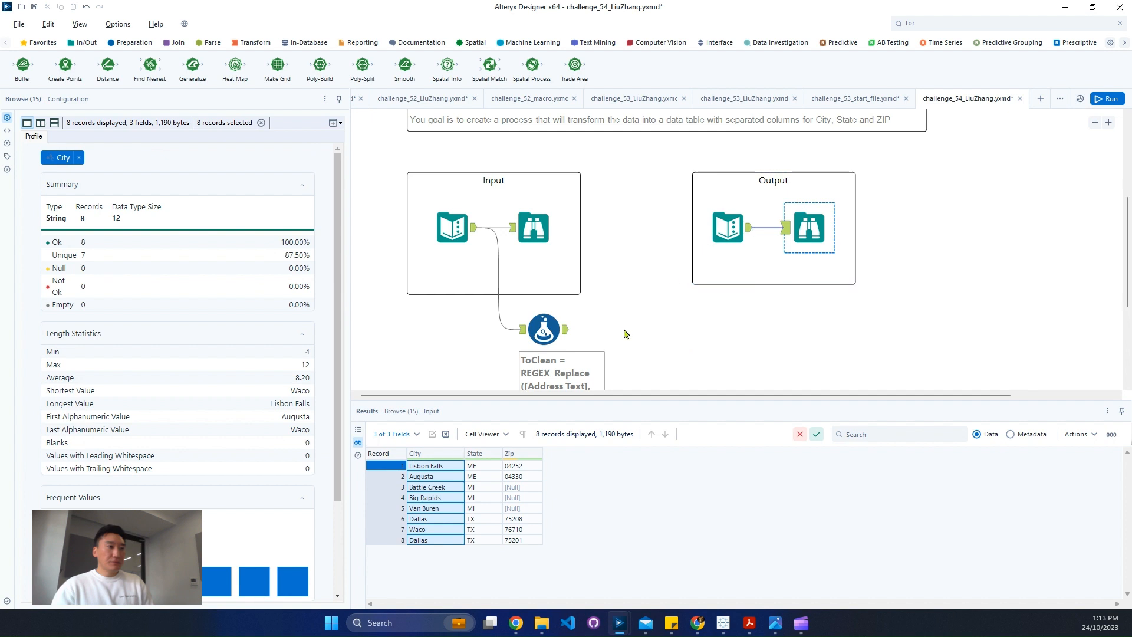
# Copy the expected output's Text Input tool and place the duplicate below the Formula tool
pyautogui.scroll(-1, 624, 331)
pyautogui.click(543, 295)
pyautogui.click(175, 42)
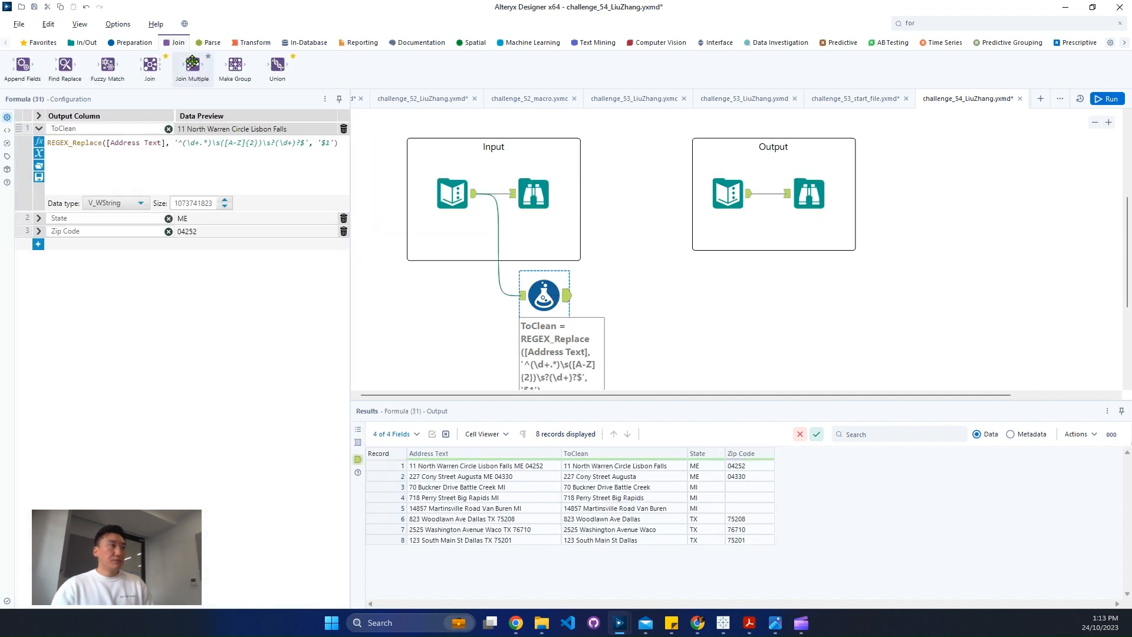
pyautogui.click(728, 193)
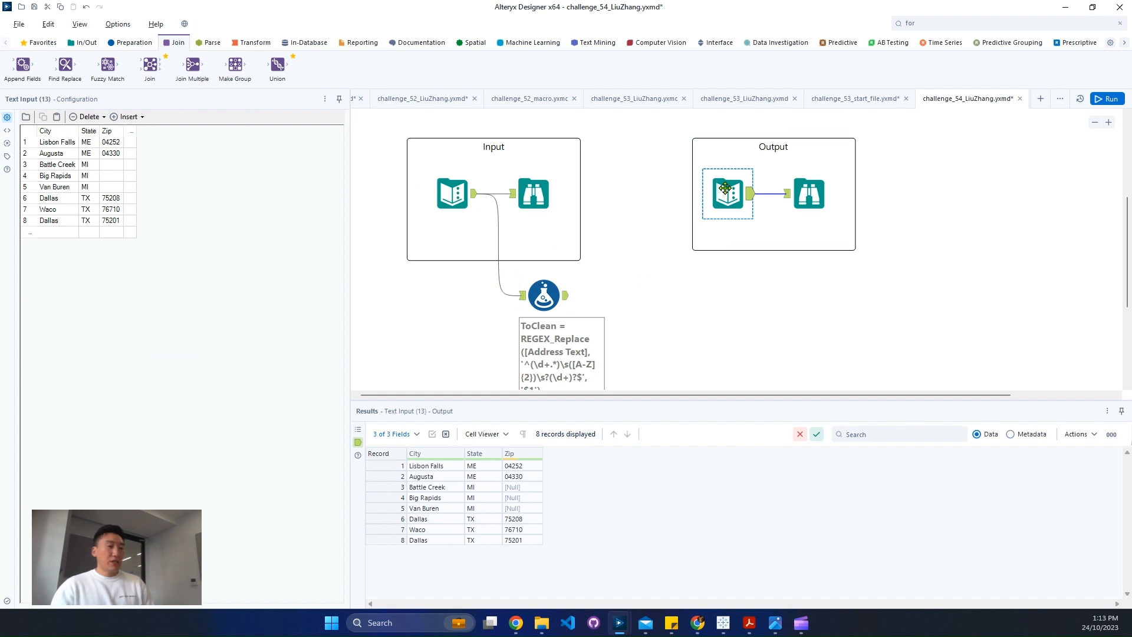
pyautogui.scroll(-4, 660, 356)
pyautogui.hotkey('ctrl', 'v')
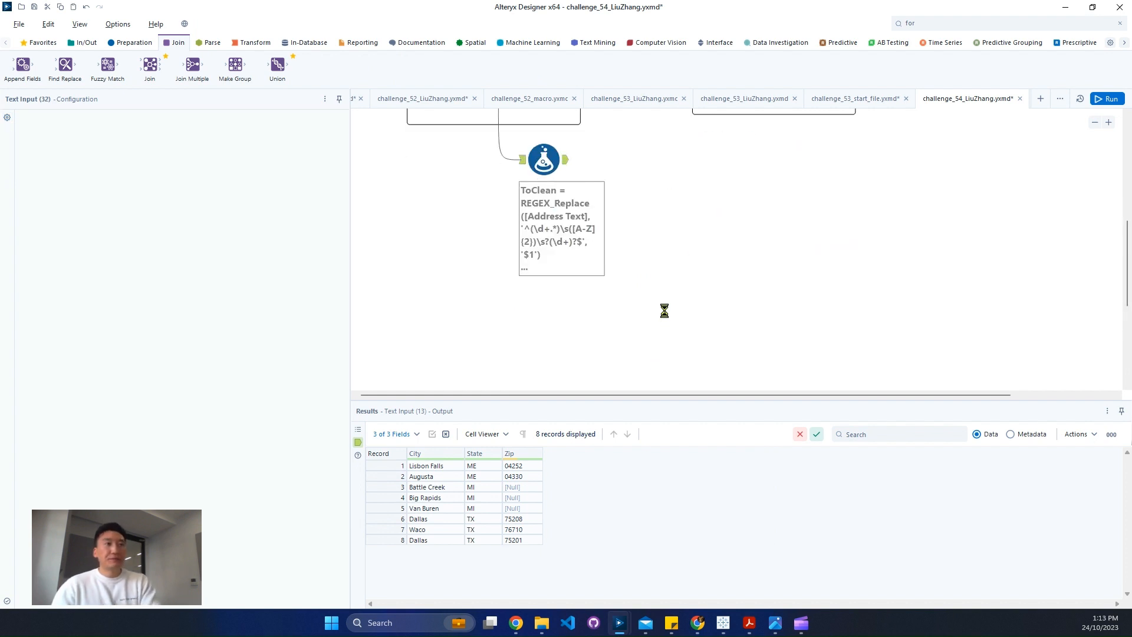
pyautogui.moveTo(661, 344); pyautogui.dragTo(557, 305)
# Delete the Zip column from the copied Text Input and add an empty column named Replace
pyautogui.click(87, 117)
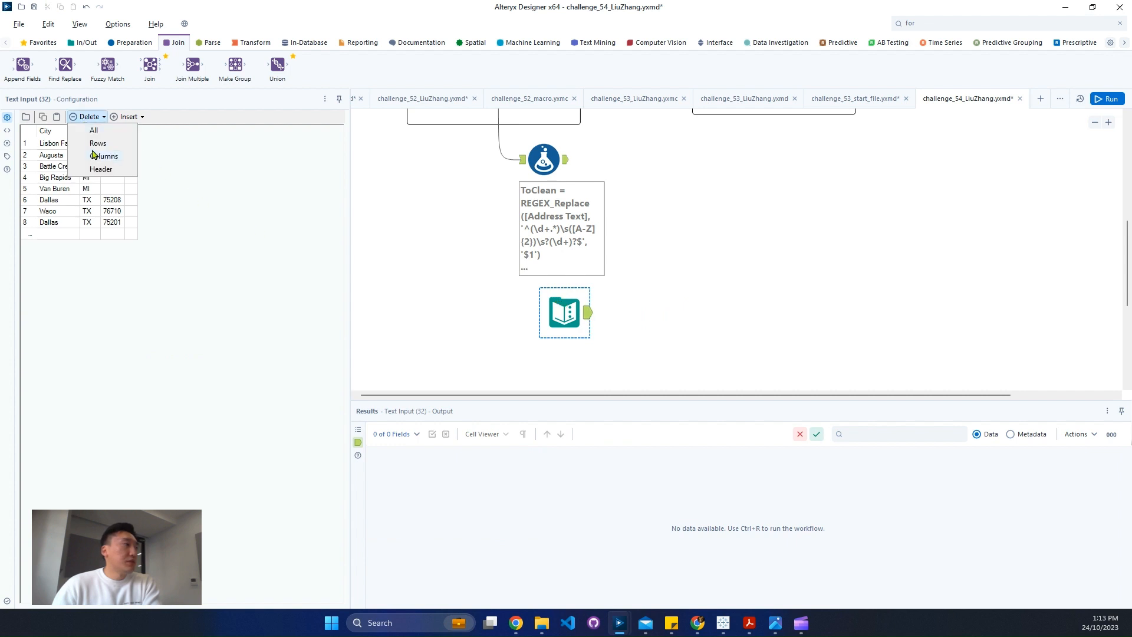
pyautogui.click(98, 158)
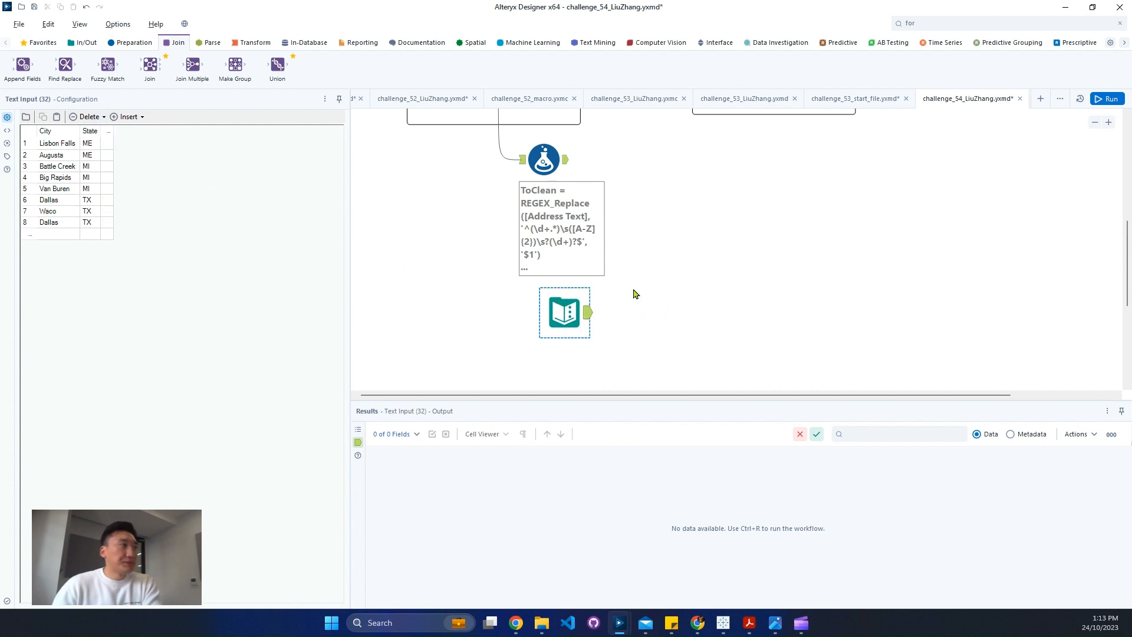
pyautogui.scroll(2, 690, 288)
pyautogui.click(108, 132)
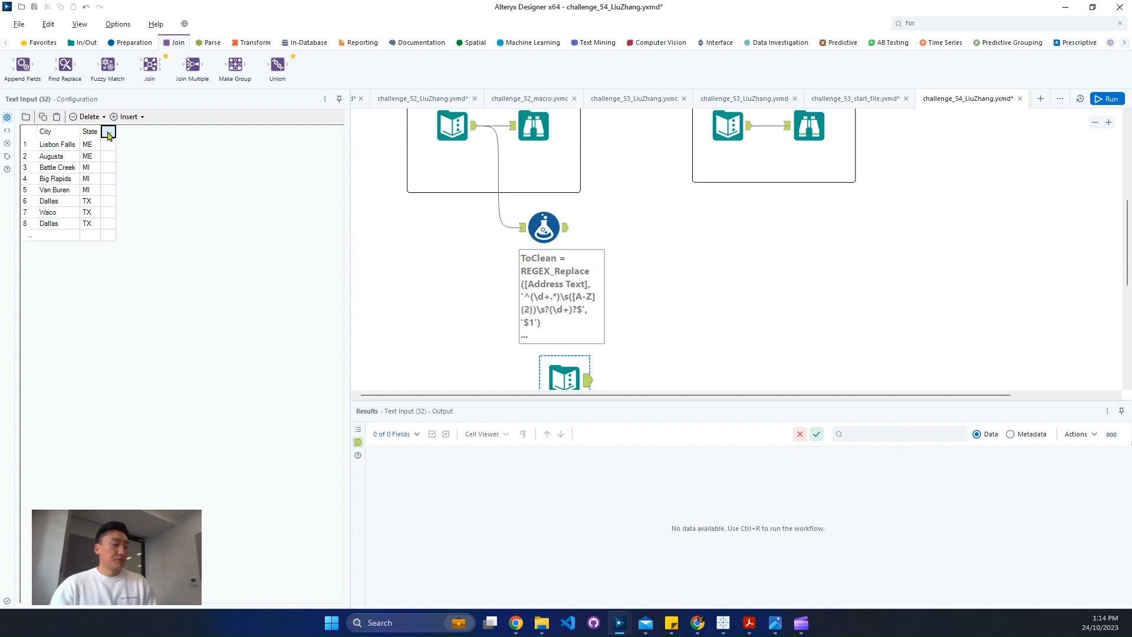
pyautogui.write('Replace')
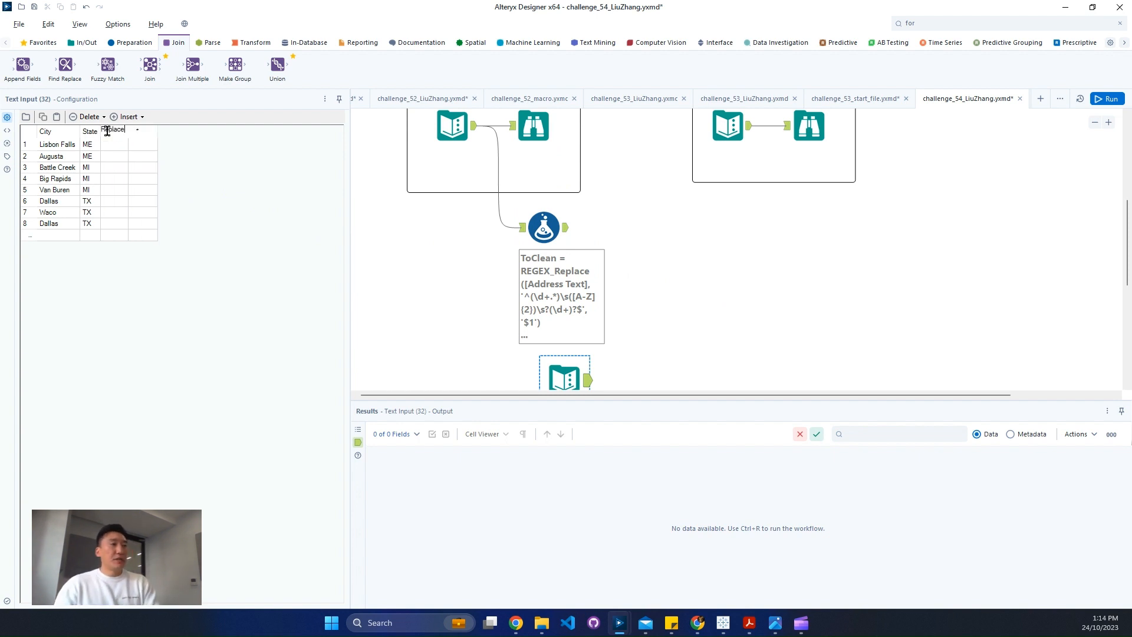
pyautogui.click(654, 284)
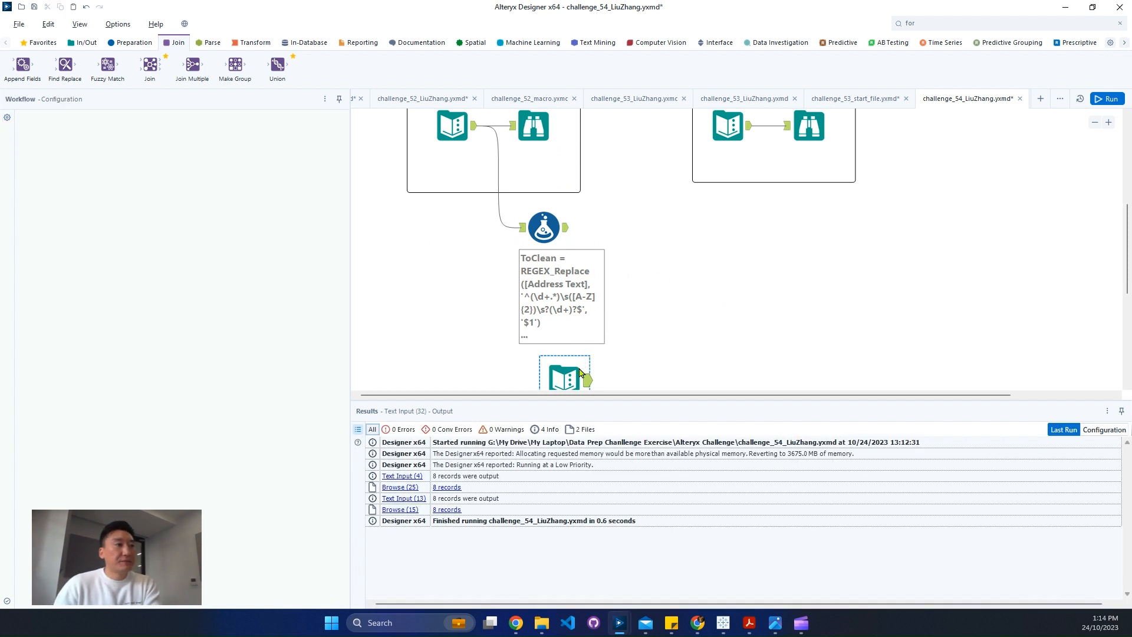
# Run the workflow to view the copied Text Input's records and move that tool closer beneath the Formula tool
pyautogui.click(591, 380)
pyautogui.hotkey('ctrl', 'r')
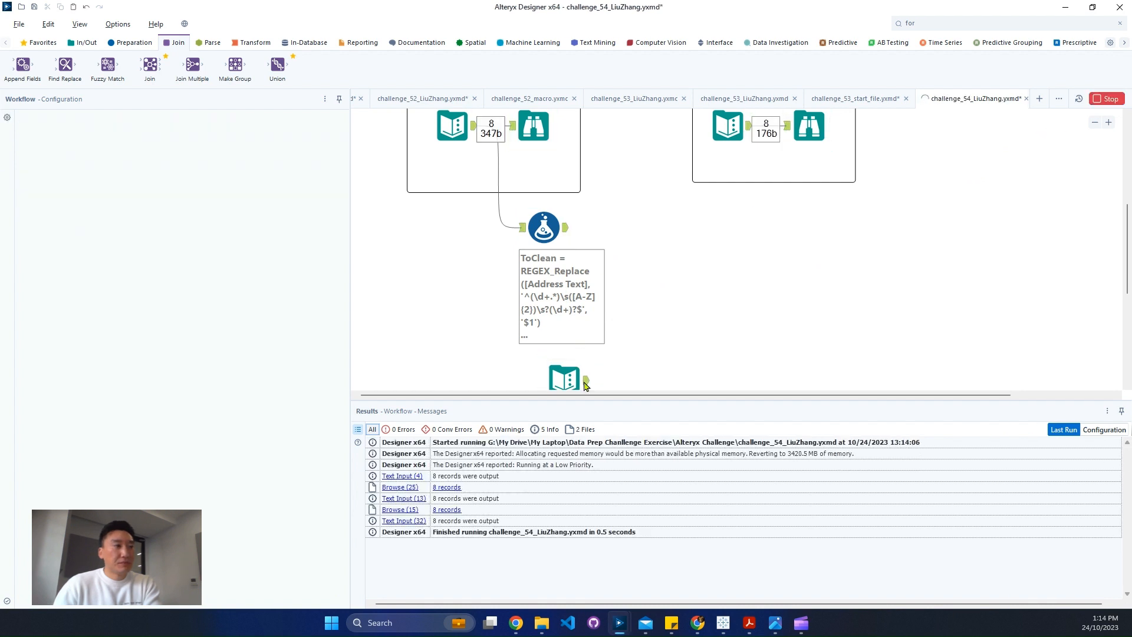
pyautogui.click(585, 384)
pyautogui.moveTo(562, 374); pyautogui.dragTo(522, 352)
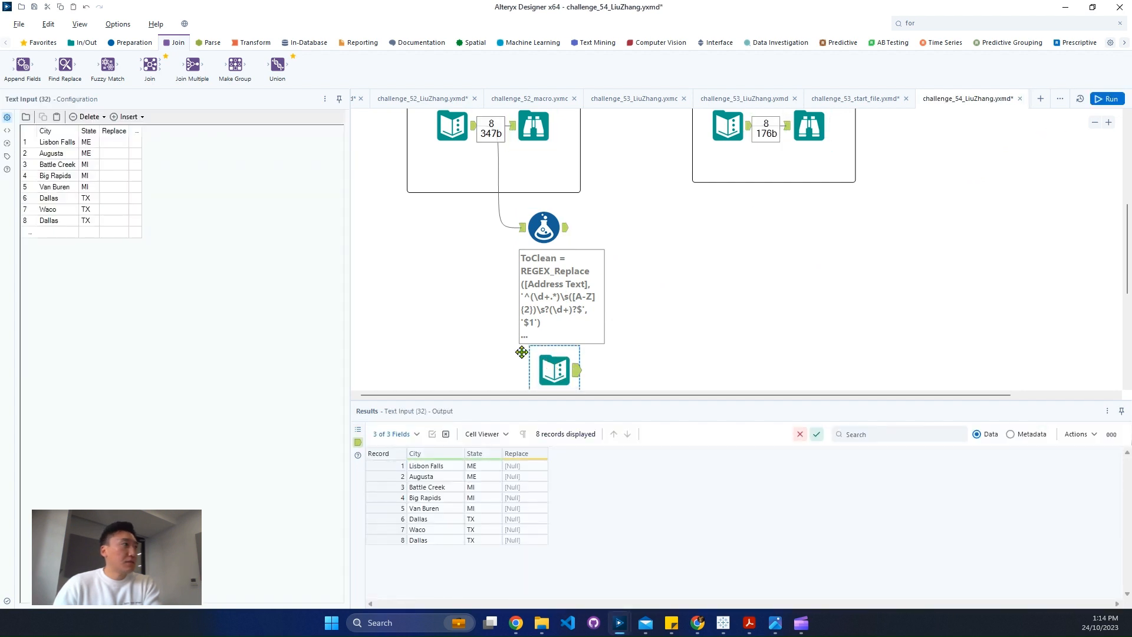
# Add a Find Replace tool after the Formula tool, connect the copied Text Input to its R input, and rerun the workflow
pyautogui.click(114, 145)
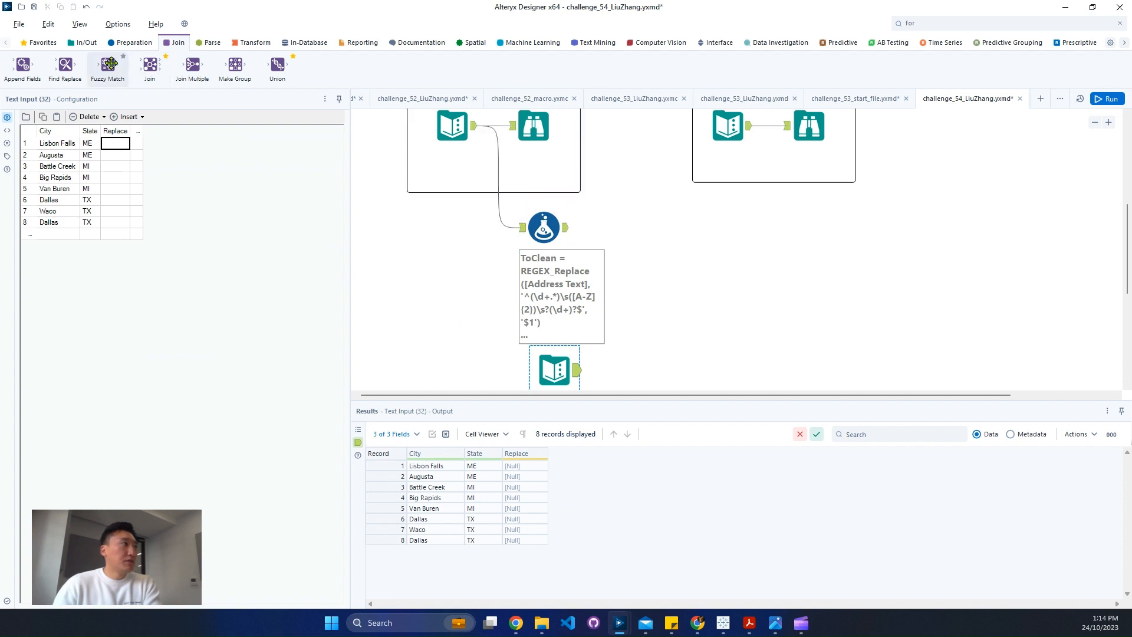
pyautogui.moveTo(81, 69); pyautogui.dragTo(649, 241)
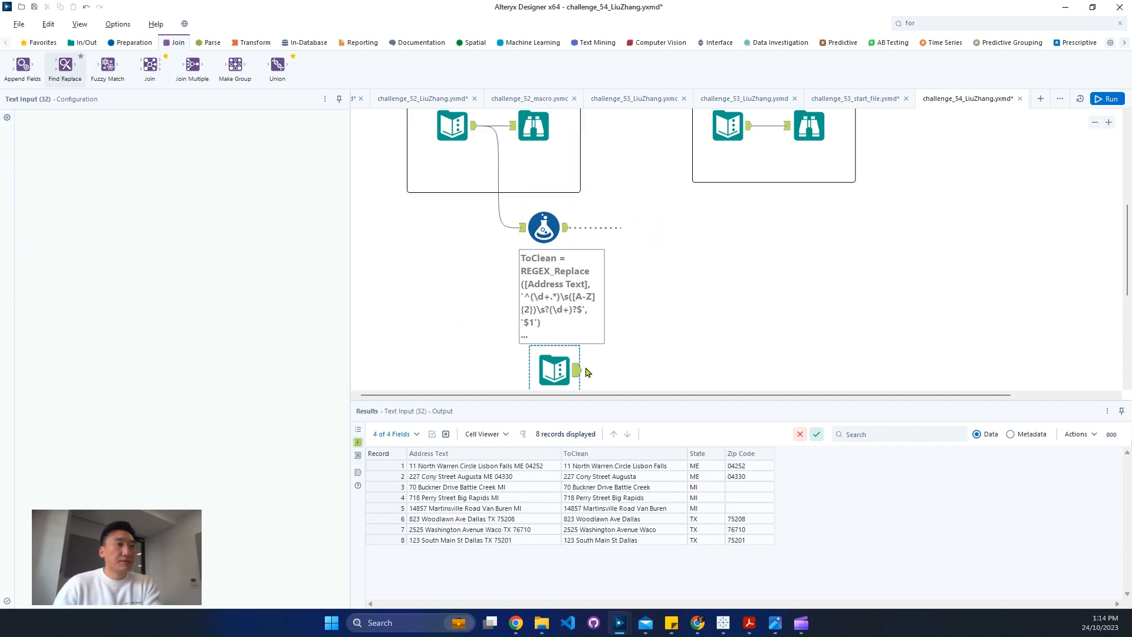
pyautogui.moveTo(576, 370); pyautogui.dragTo(626, 248)
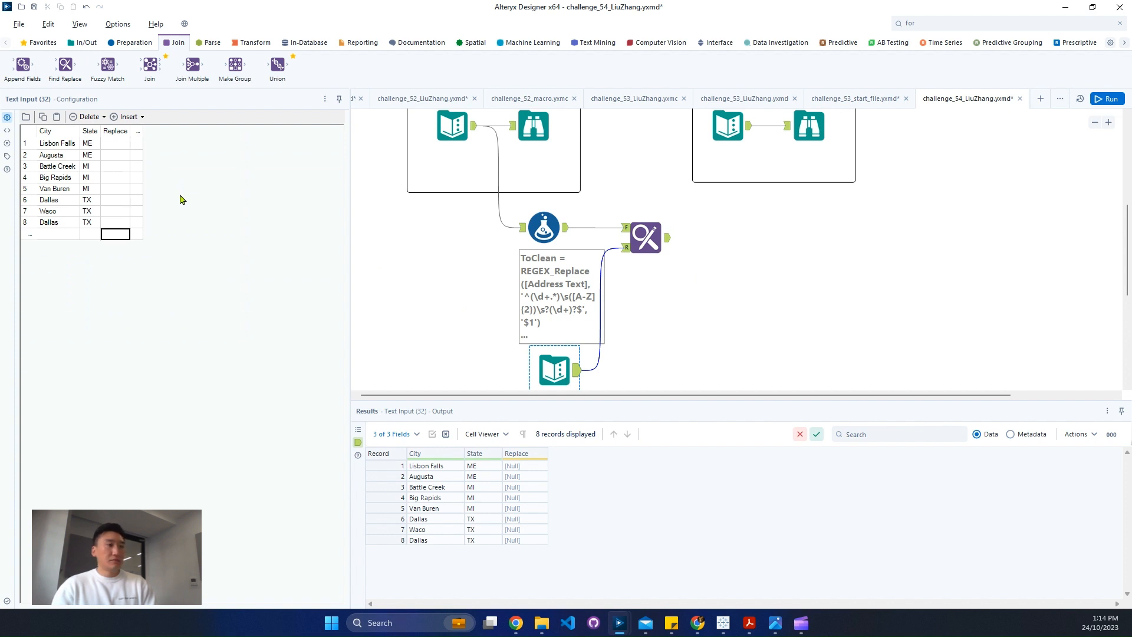
pyautogui.hotkey('ctrl', 'r')
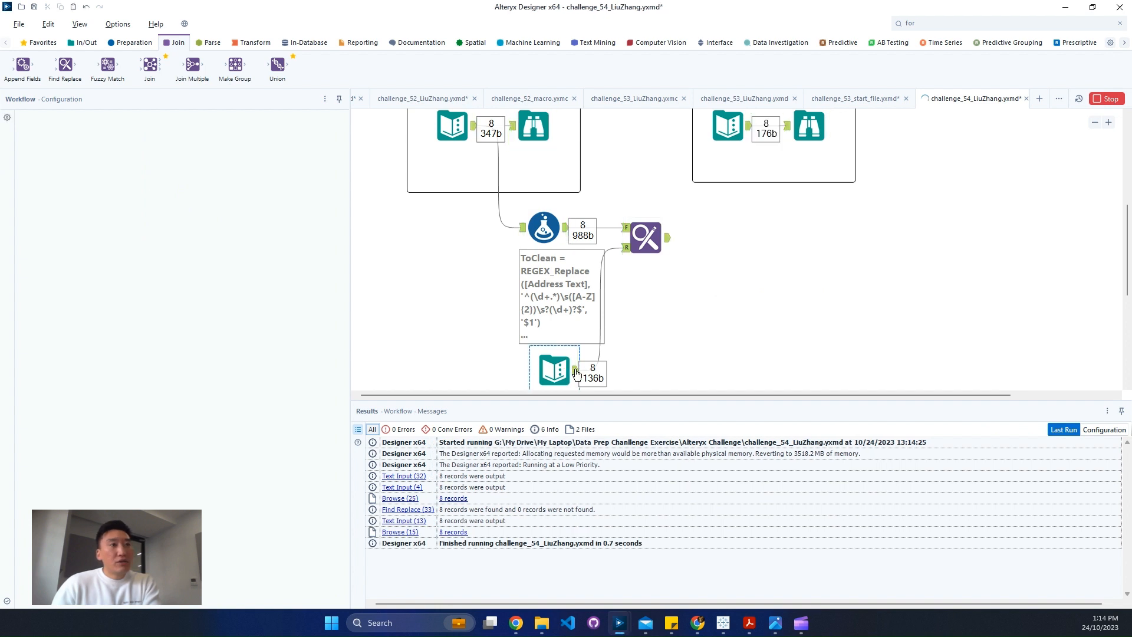
pyautogui.click(576, 373)
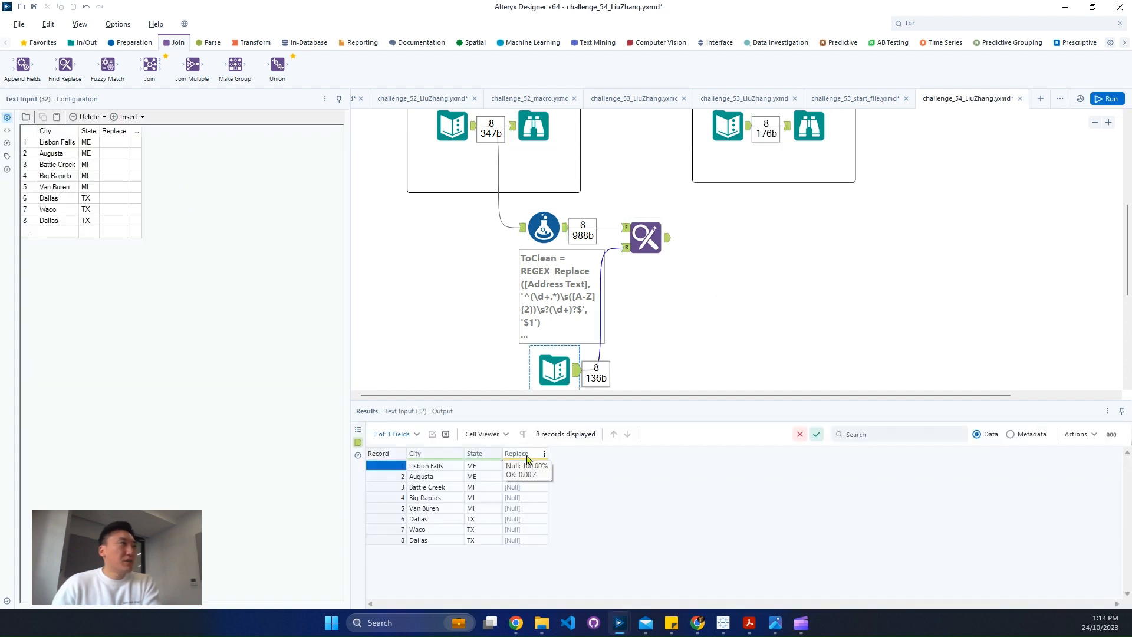
# Set the Find Replace tool to look for City values in any part of the ToClean field
pyautogui.click(638, 258)
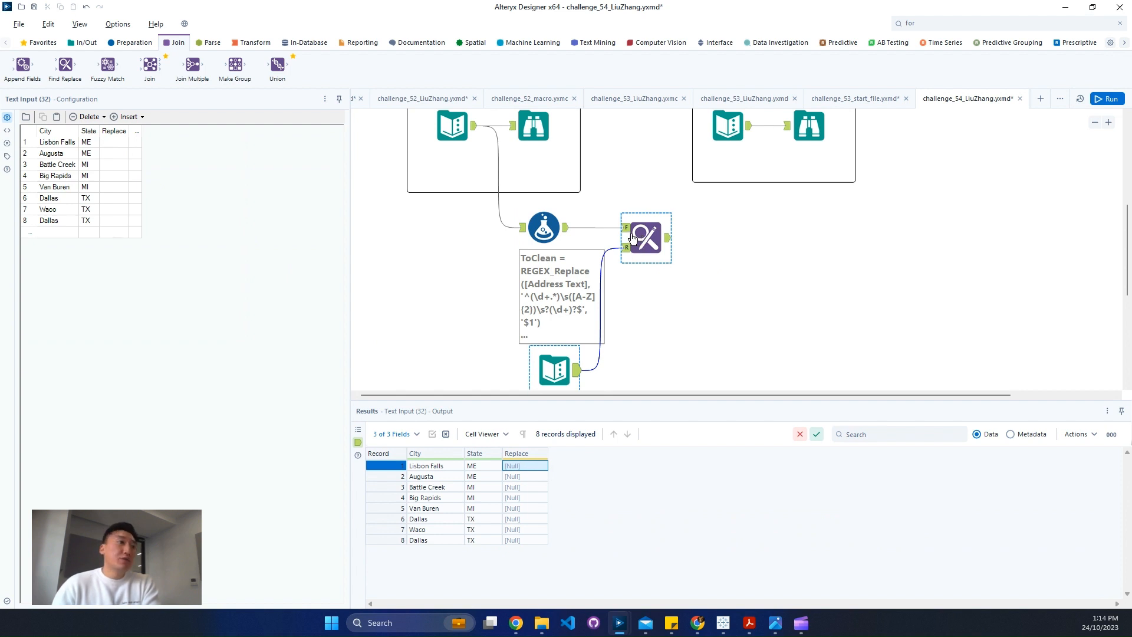
pyautogui.click(632, 238)
pyautogui.click(147, 143)
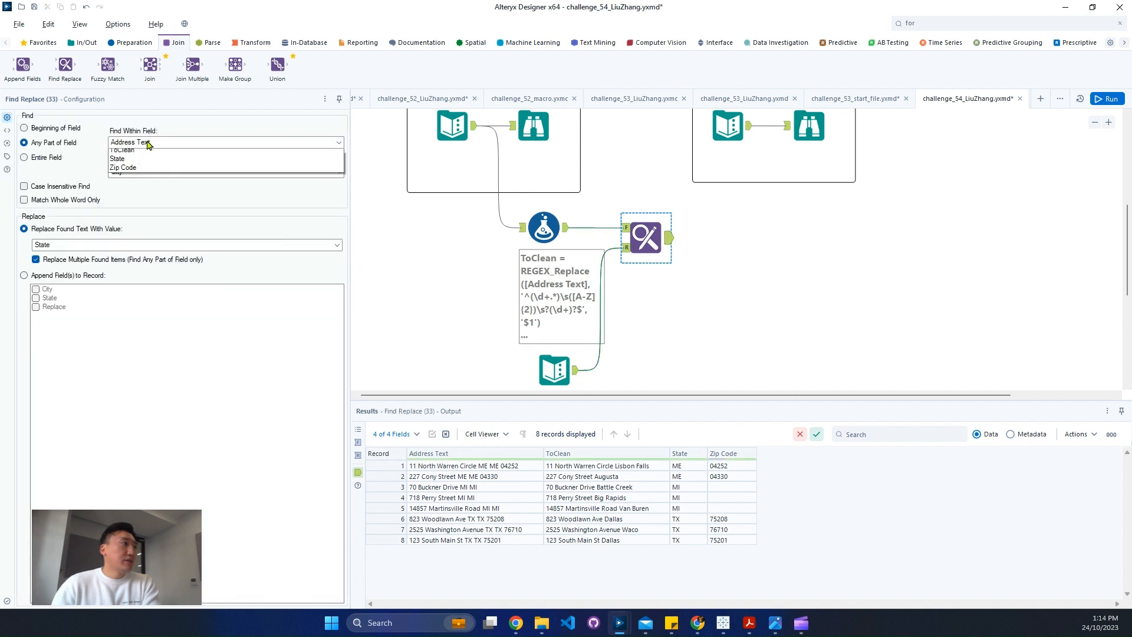
pyautogui.click(130, 152)
pyautogui.click(127, 174)
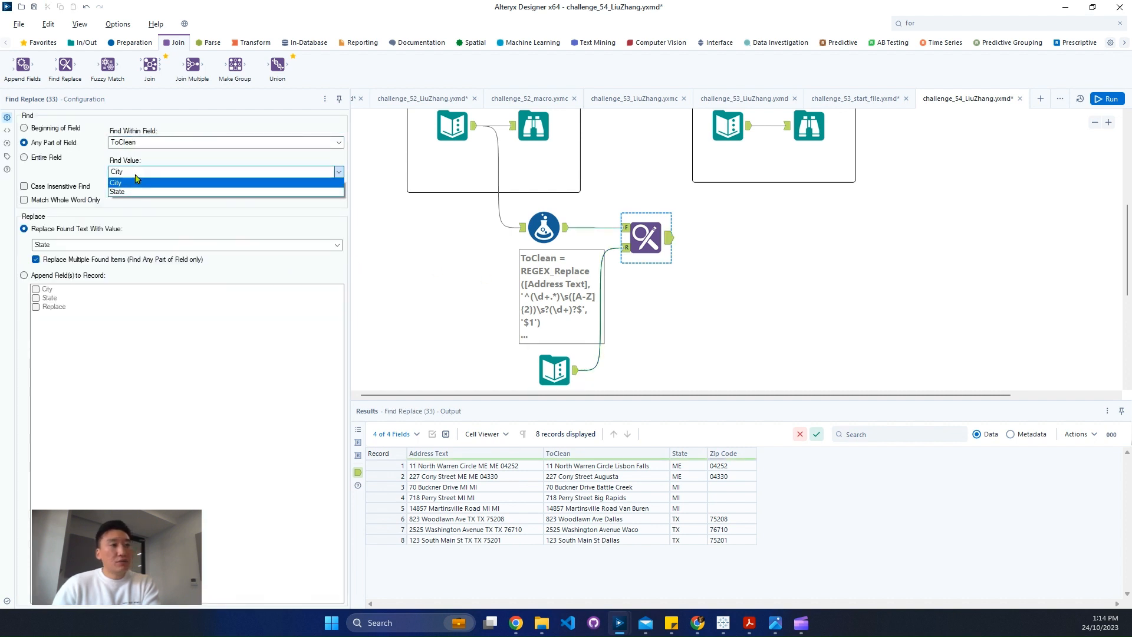
# Delete the Replace column from the copied Text Input and disconnect that tool from Find Replace
pyautogui.click(629, 248)
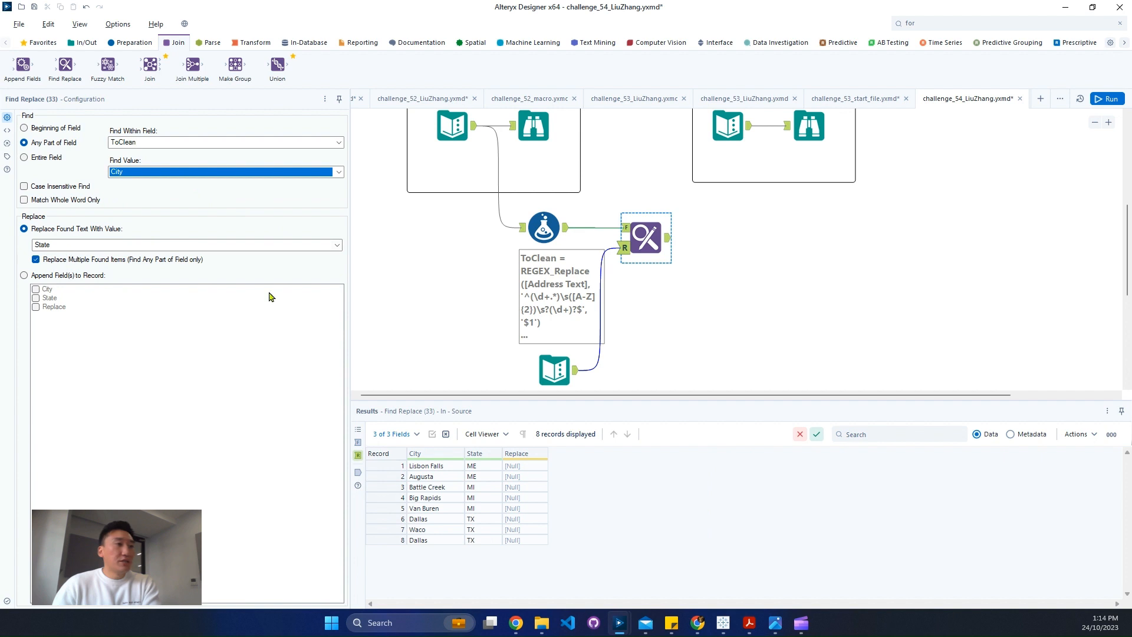
pyautogui.click(561, 369)
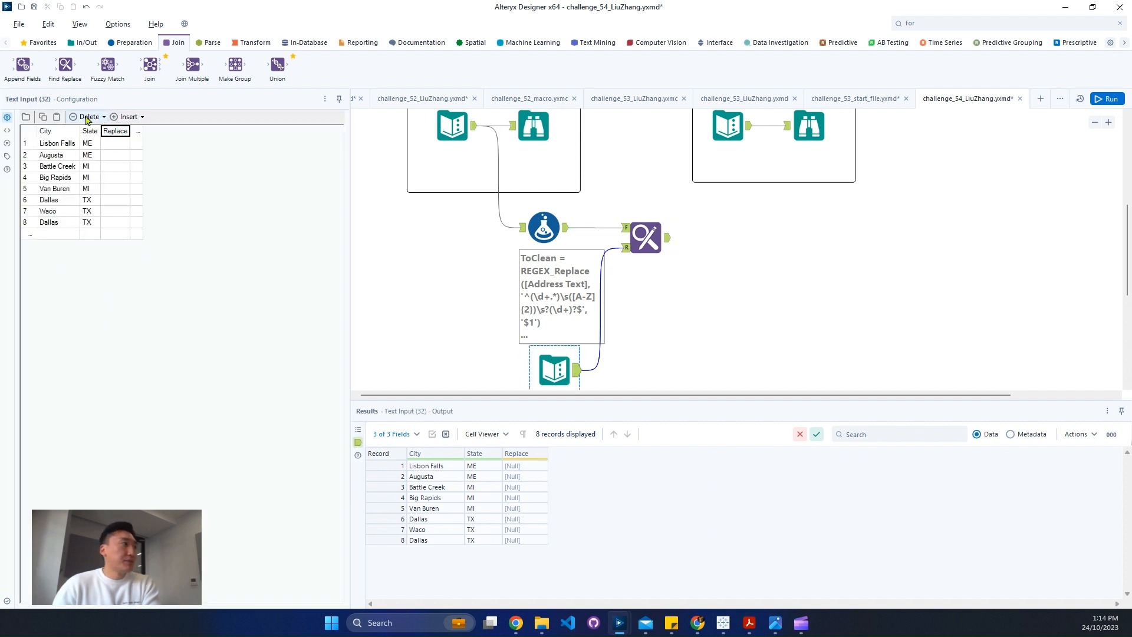
pyautogui.click(86, 118)
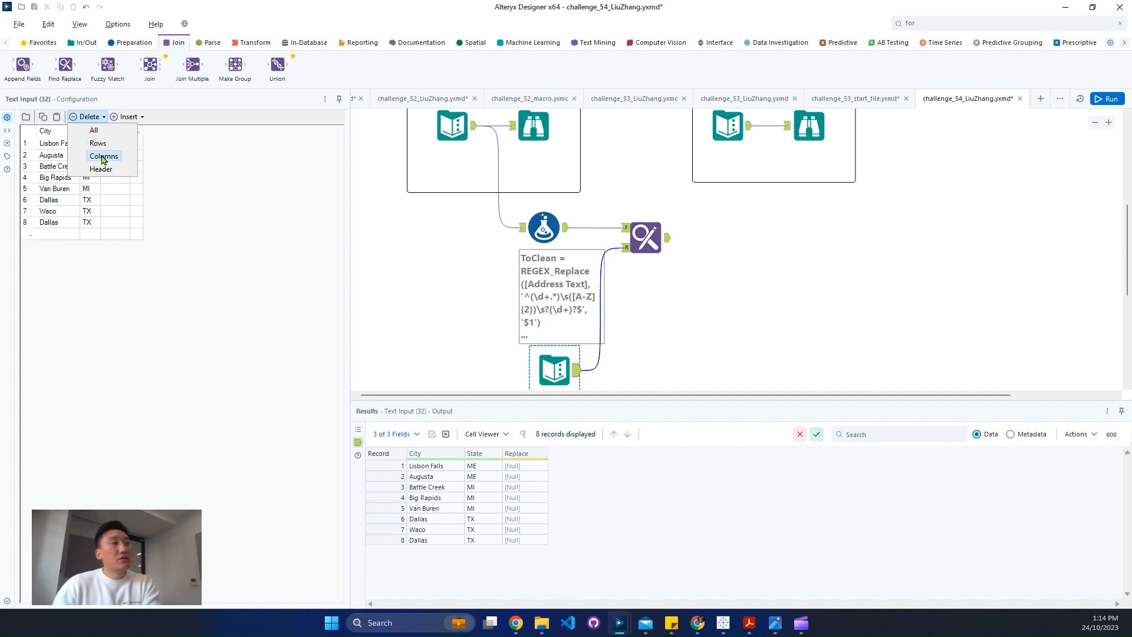
pyautogui.click(103, 156)
pyautogui.scroll(-3, 682, 341)
pyautogui.moveTo(584, 216); pyautogui.dragTo(629, 226)
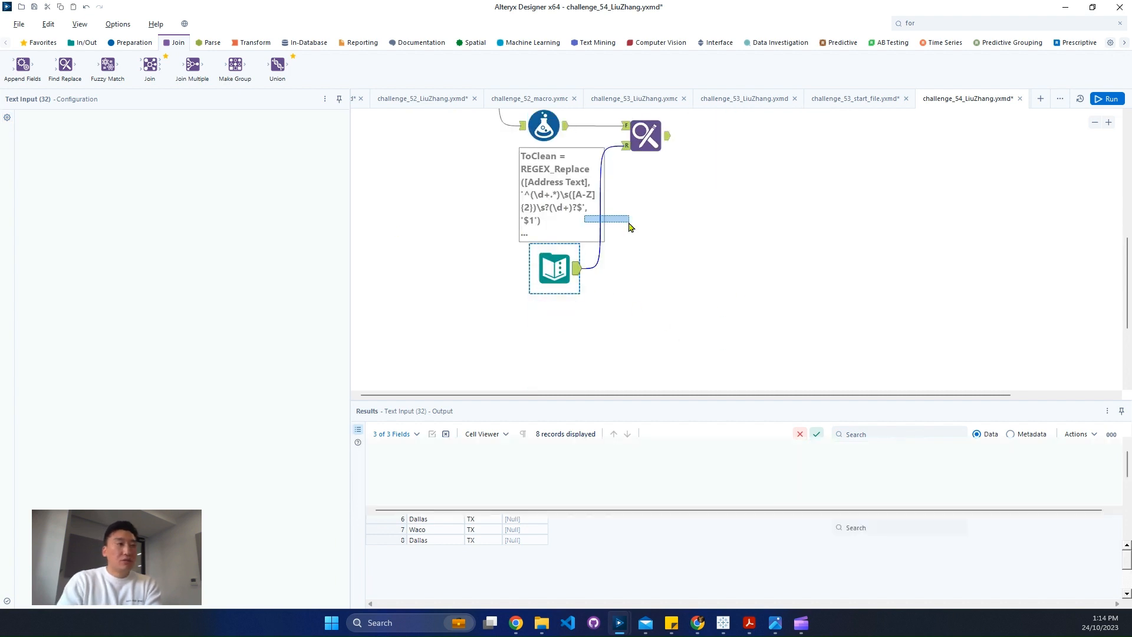
pyautogui.hotkey('ctrl', 'r')
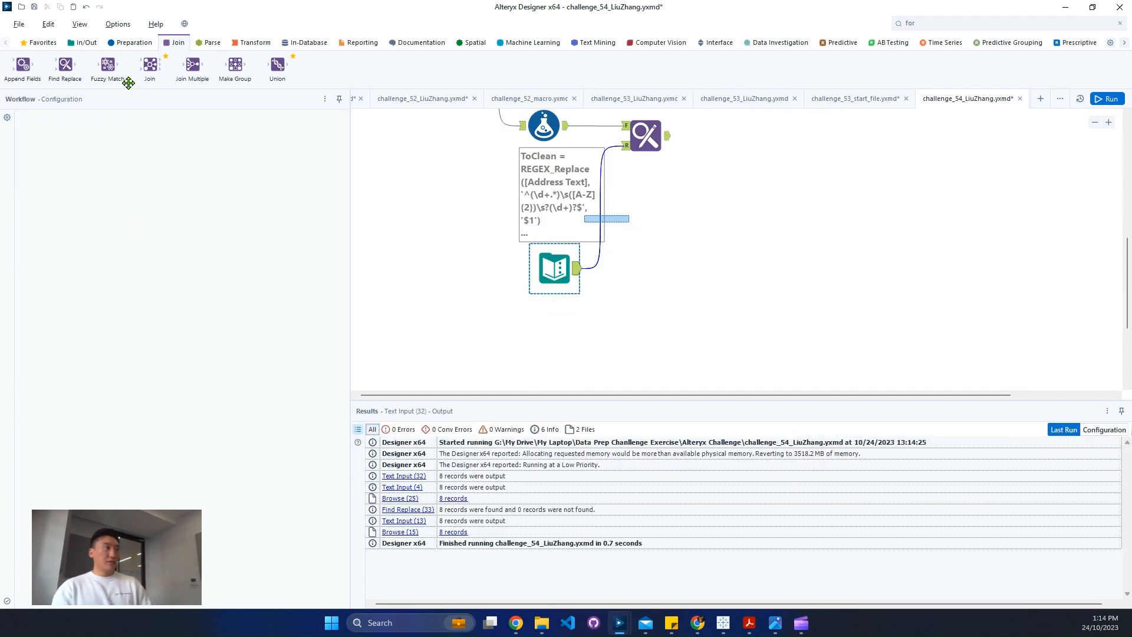
pyautogui.click(87, 43)
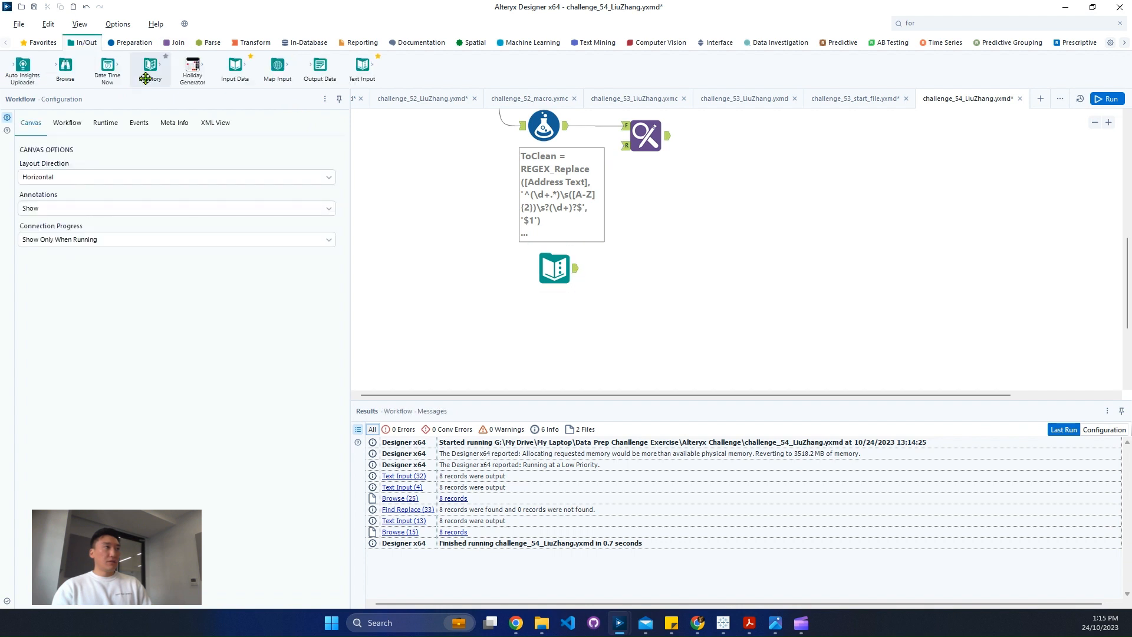
pyautogui.moveTo(362, 65); pyautogui.dragTo(563, 320)
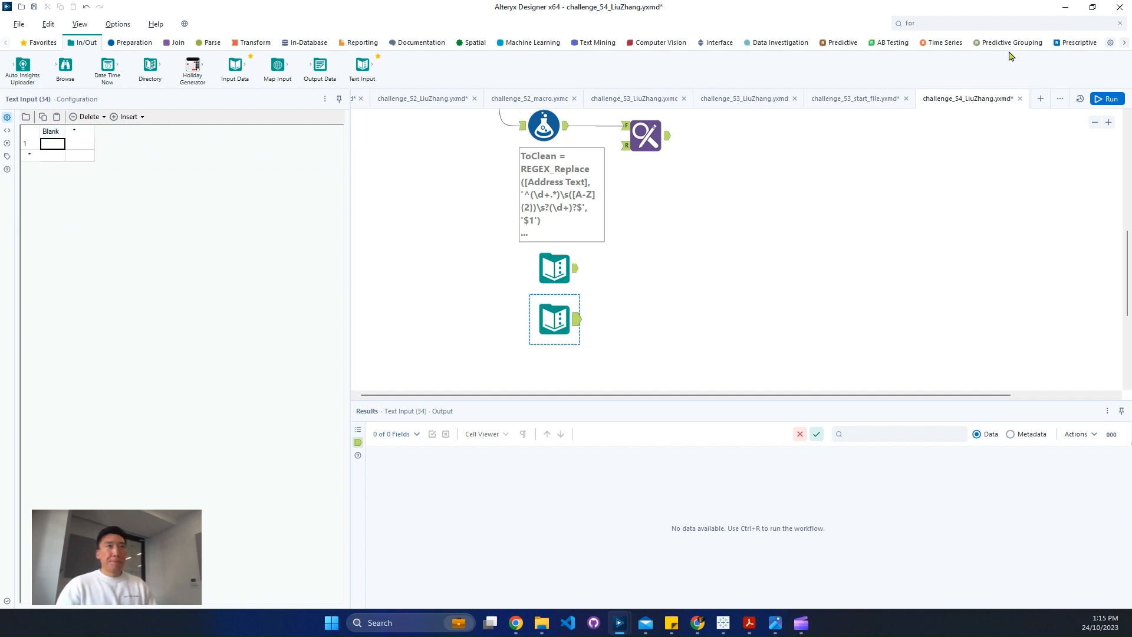
pyautogui.click(1017, 21)
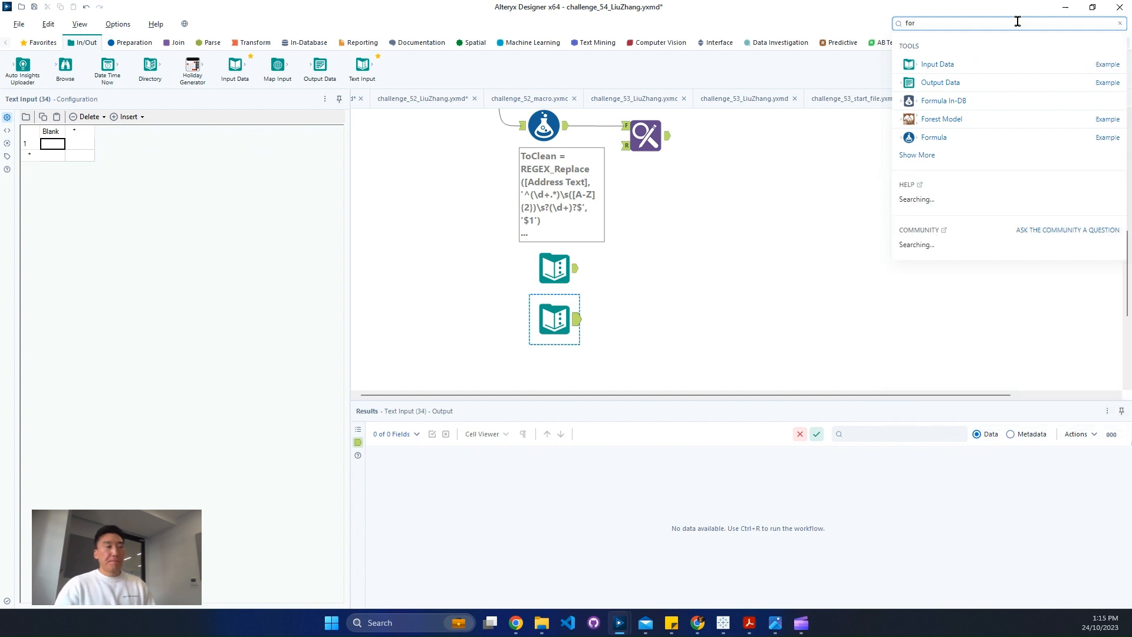
pyautogui.click(548, 306)
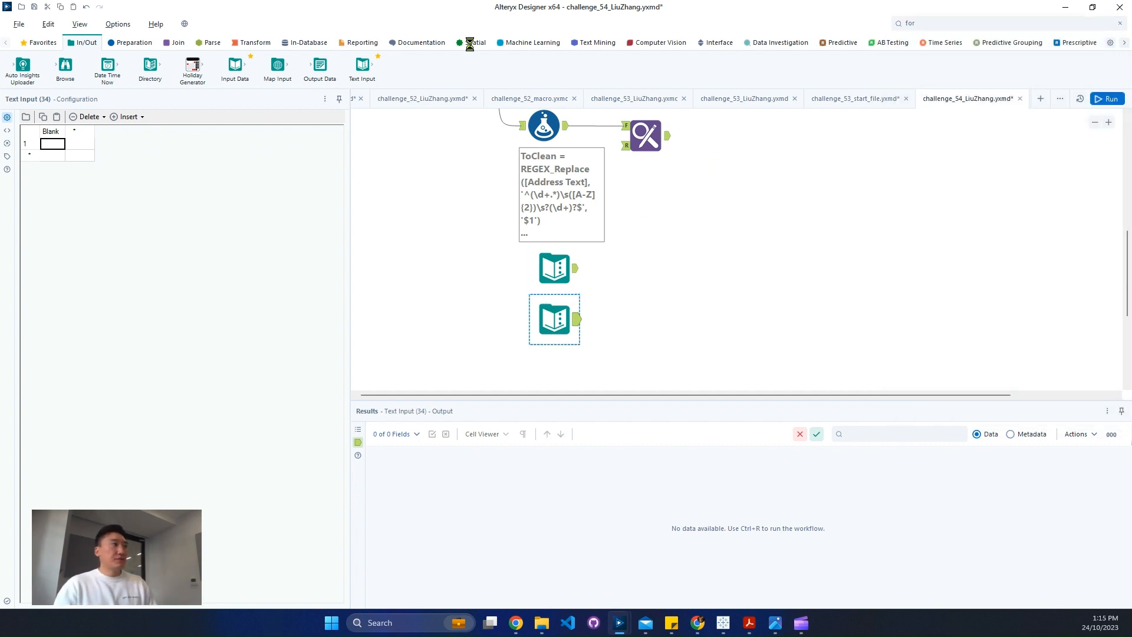
pyautogui.press('Delete')
# Add a Formula tool after the copied Text Input that creates a column named Blank with the expression ''
pyautogui.click(143, 47)
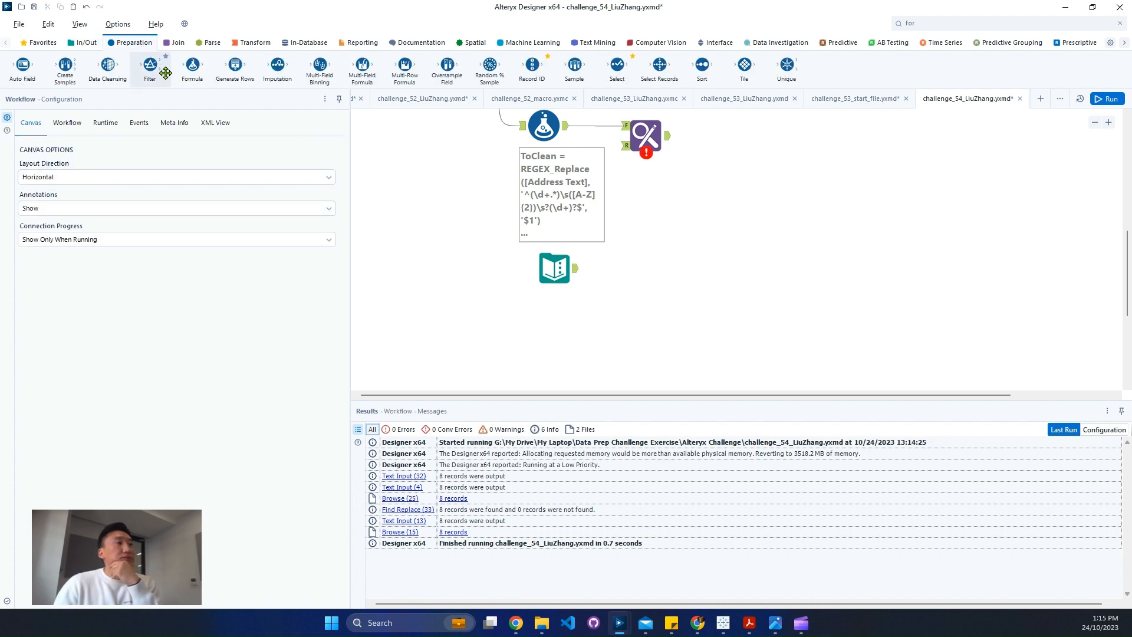
pyautogui.moveTo(192, 65); pyautogui.dragTo(615, 268)
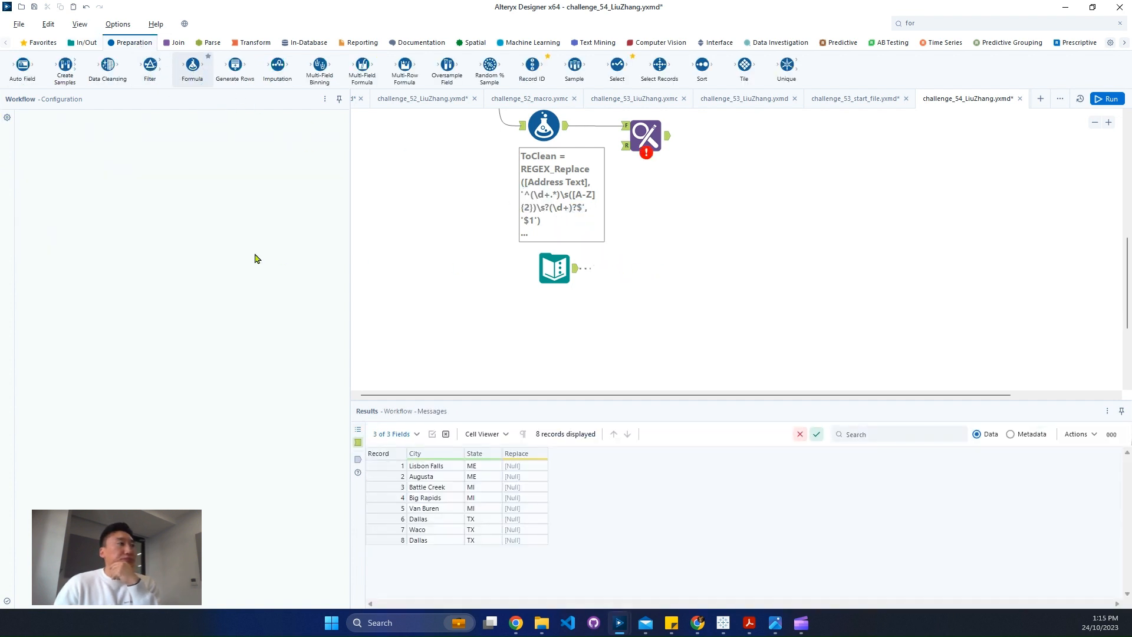
pyautogui.click(72, 141)
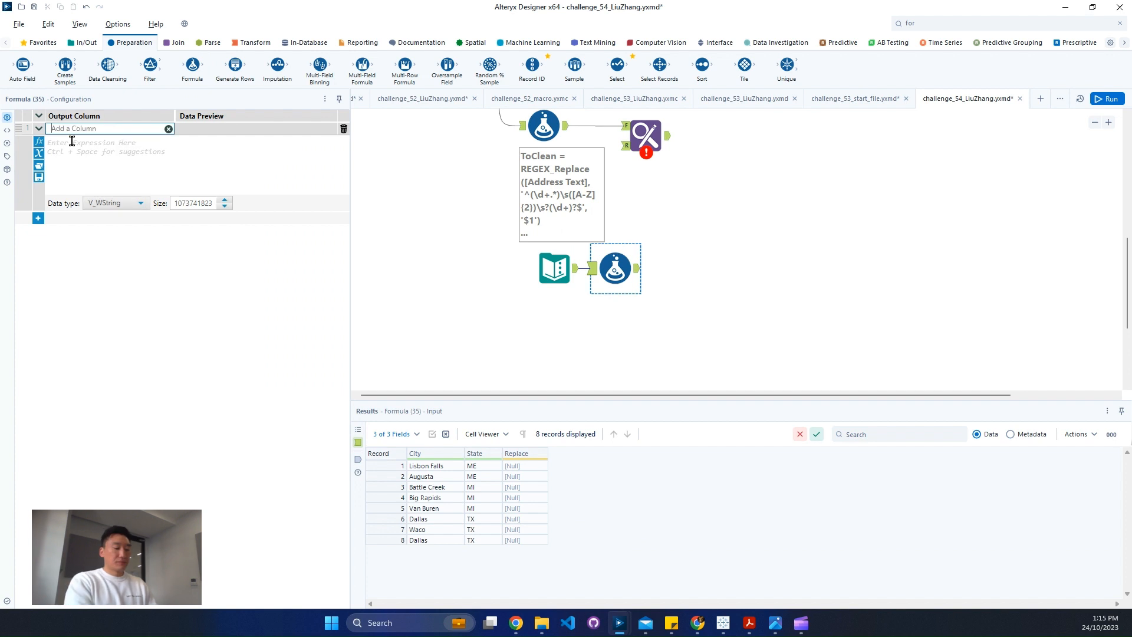
pyautogui.click(72, 141)
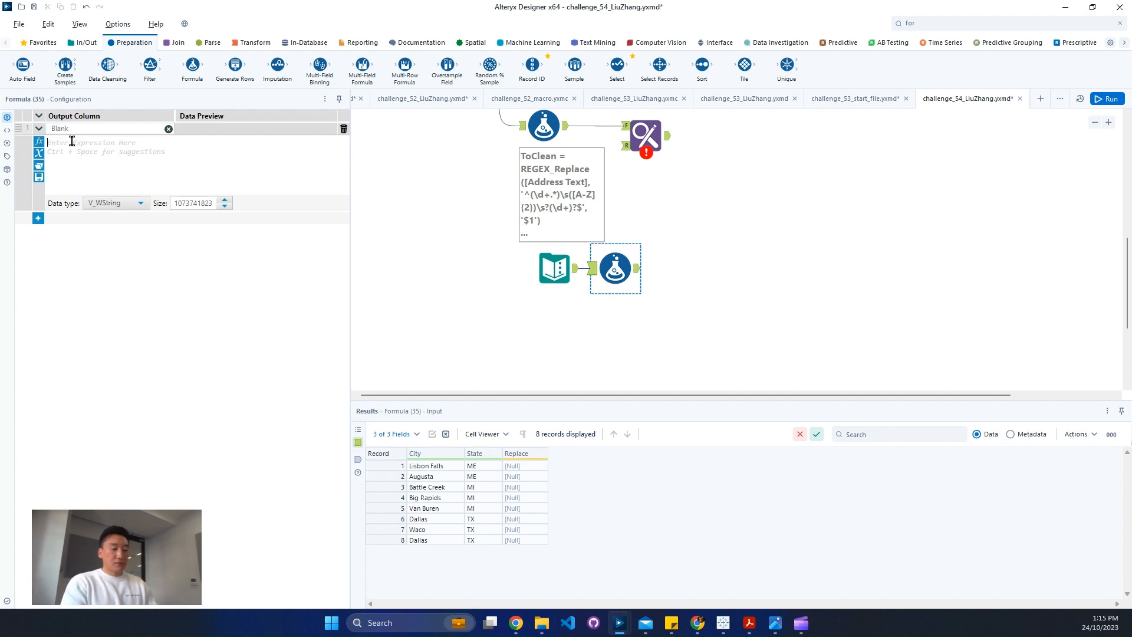
pyautogui.write("''")
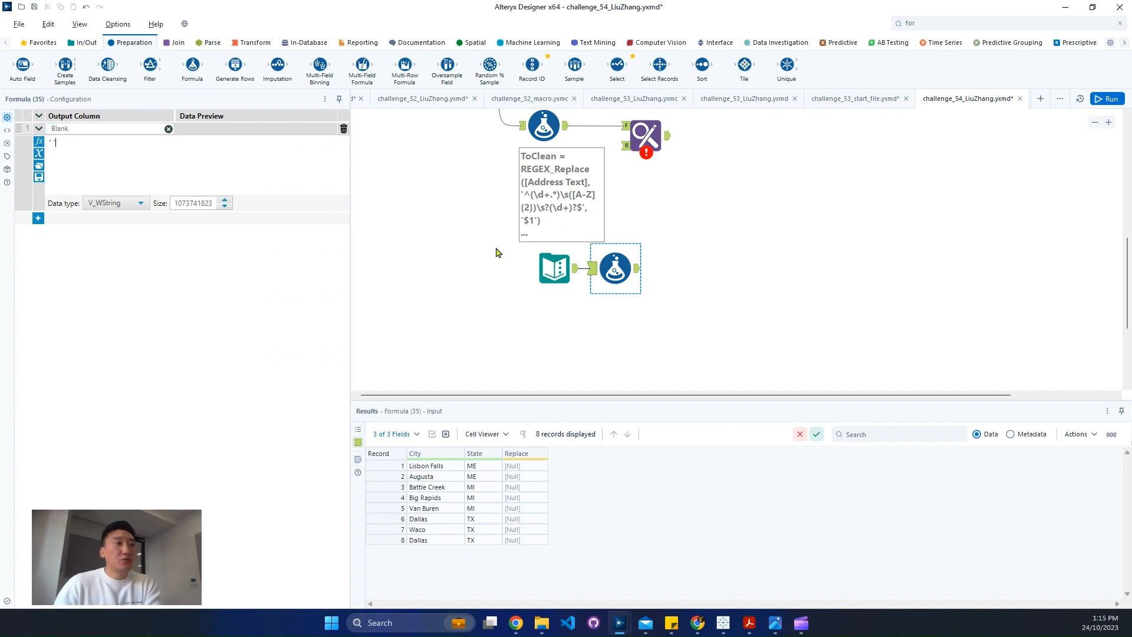
# Connect the Blank formula to Find Replace's R input and replace found text with Blank, with Replace Multiple Found Items off
pyautogui.moveTo(632, 170)
pyautogui.mouseDown()
pyautogui.moveTo(644, 140)
pyautogui.moveTo(695, 137)
pyautogui.mouseUp()
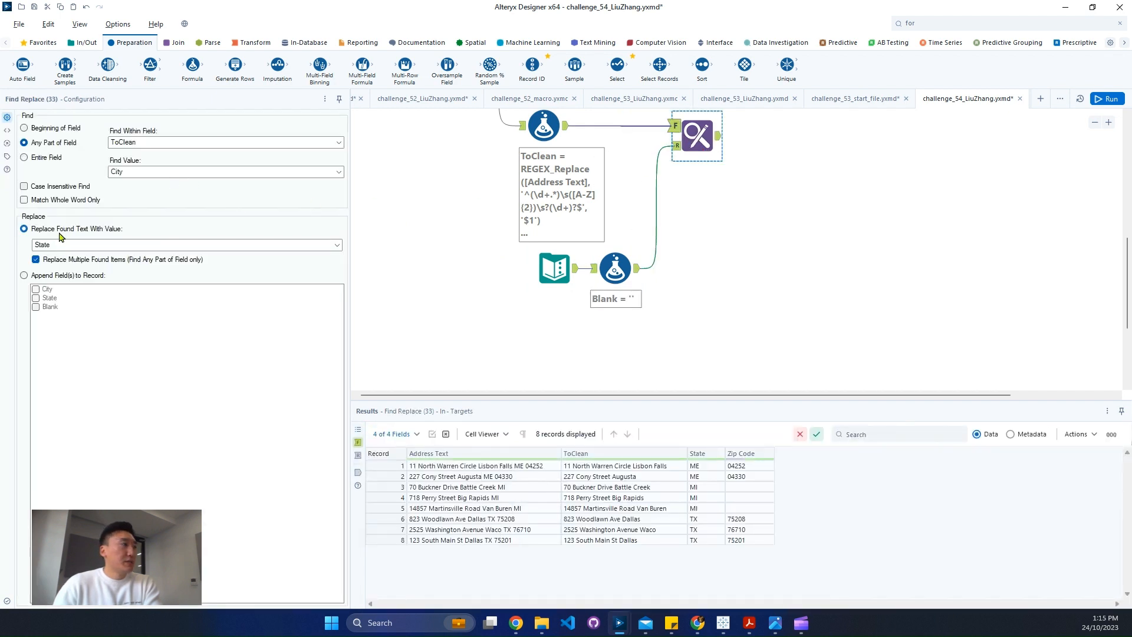
pyautogui.click(77, 244)
pyautogui.click(91, 277)
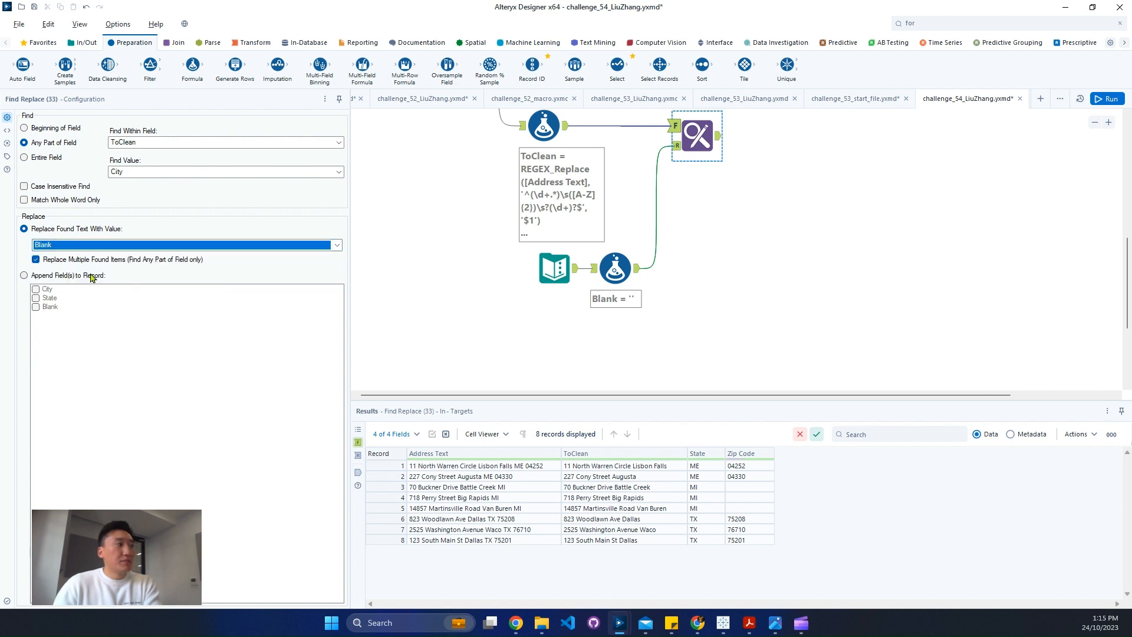
pyautogui.click(138, 261)
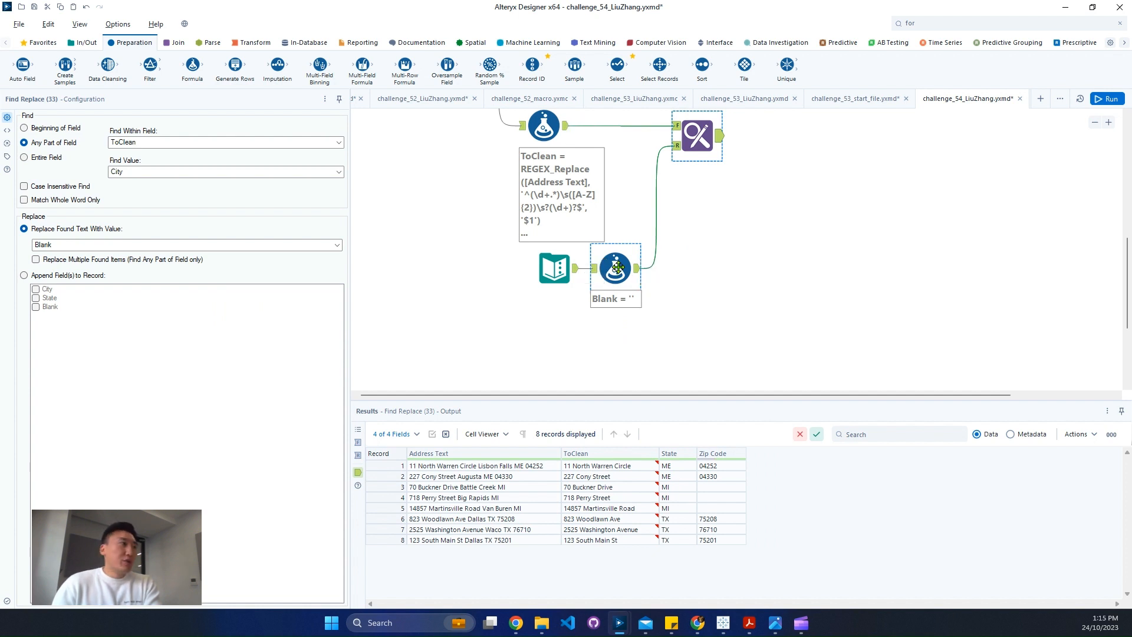
pyautogui.click(617, 267)
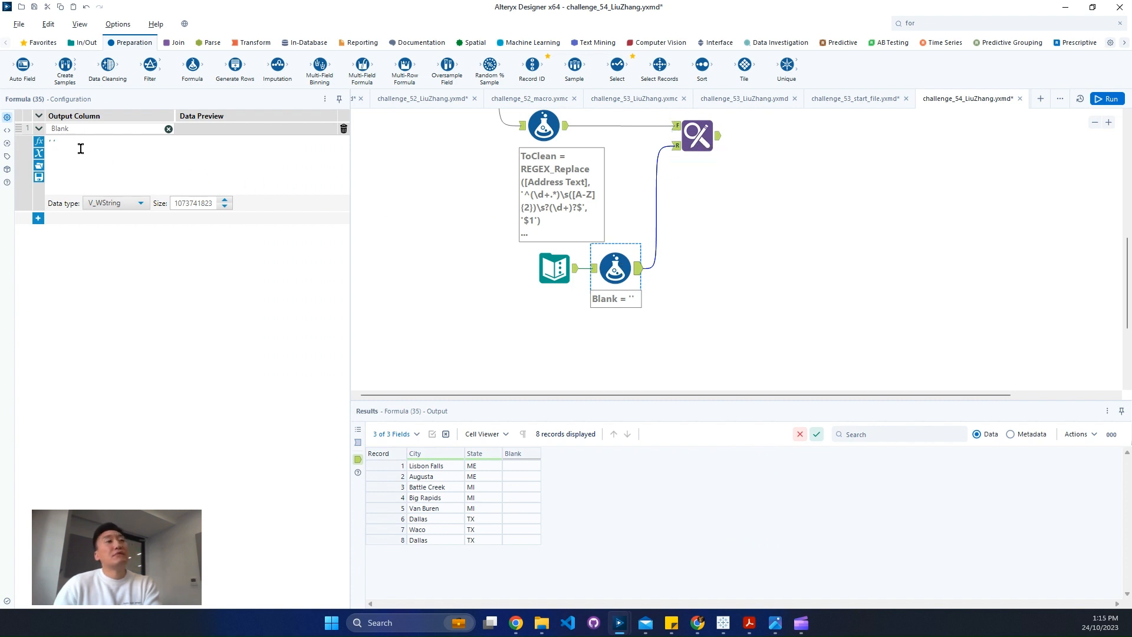
pyautogui.click(697, 135)
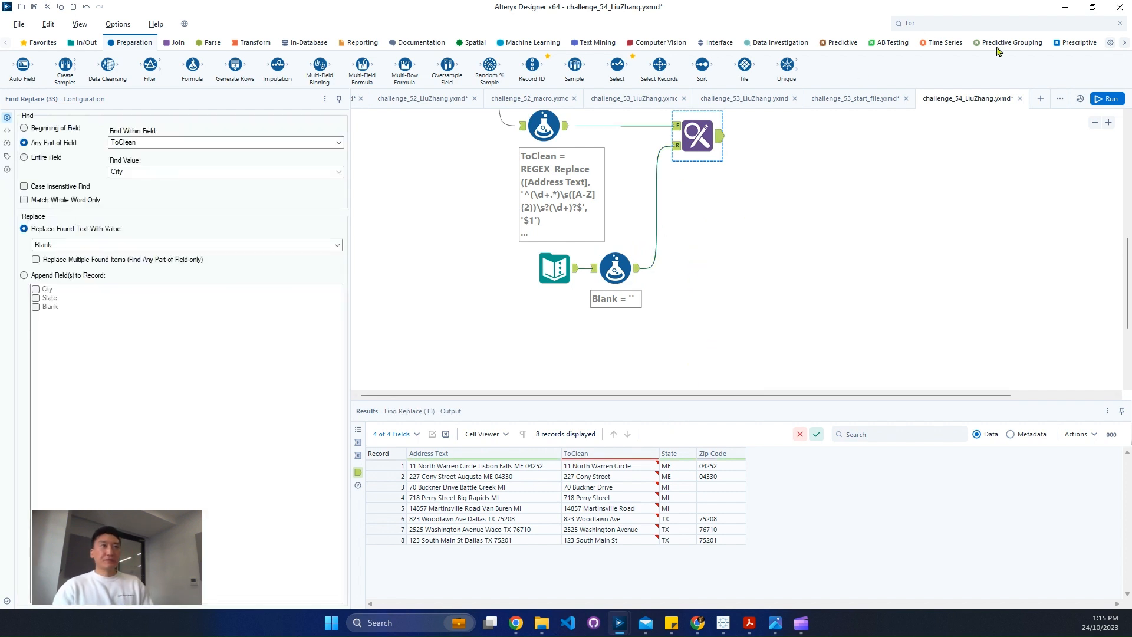
# Add a Formula tool after the Find Replace tool with ToClean as its output column
pyautogui.click(989, 21)
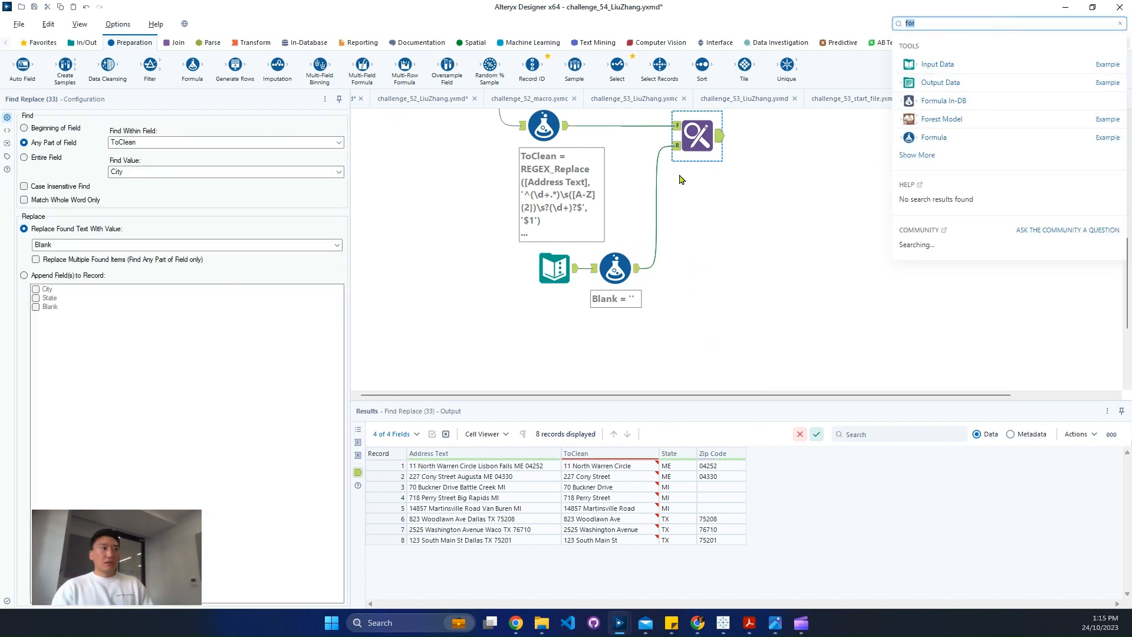
pyautogui.click(543, 126)
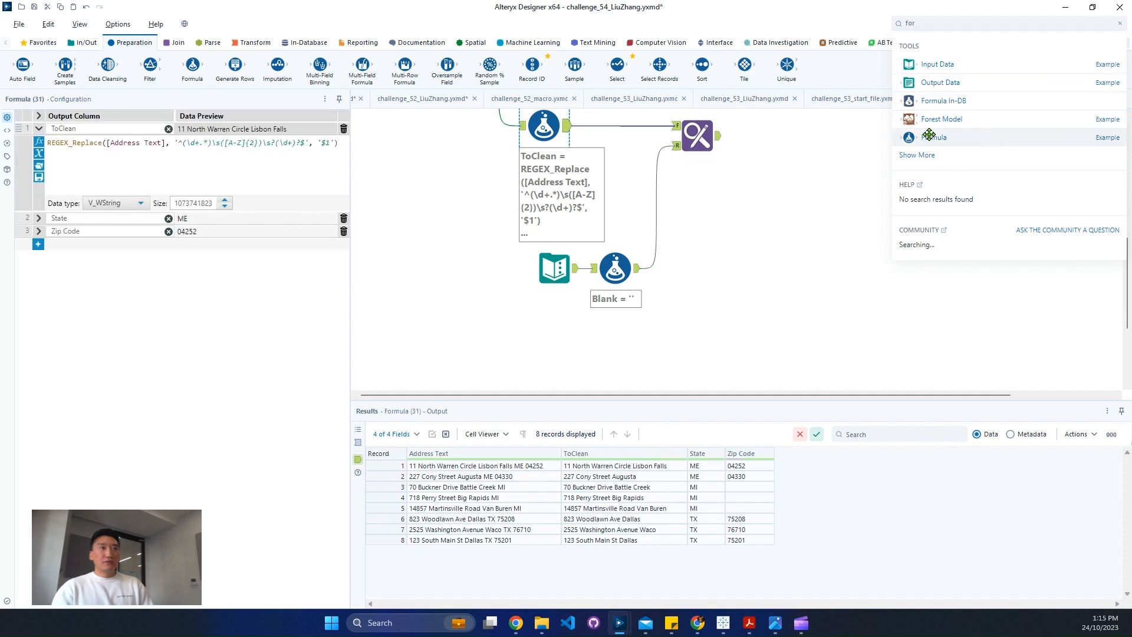
pyautogui.moveTo(929, 135); pyautogui.dragTo(789, 137)
pyautogui.click(102, 131)
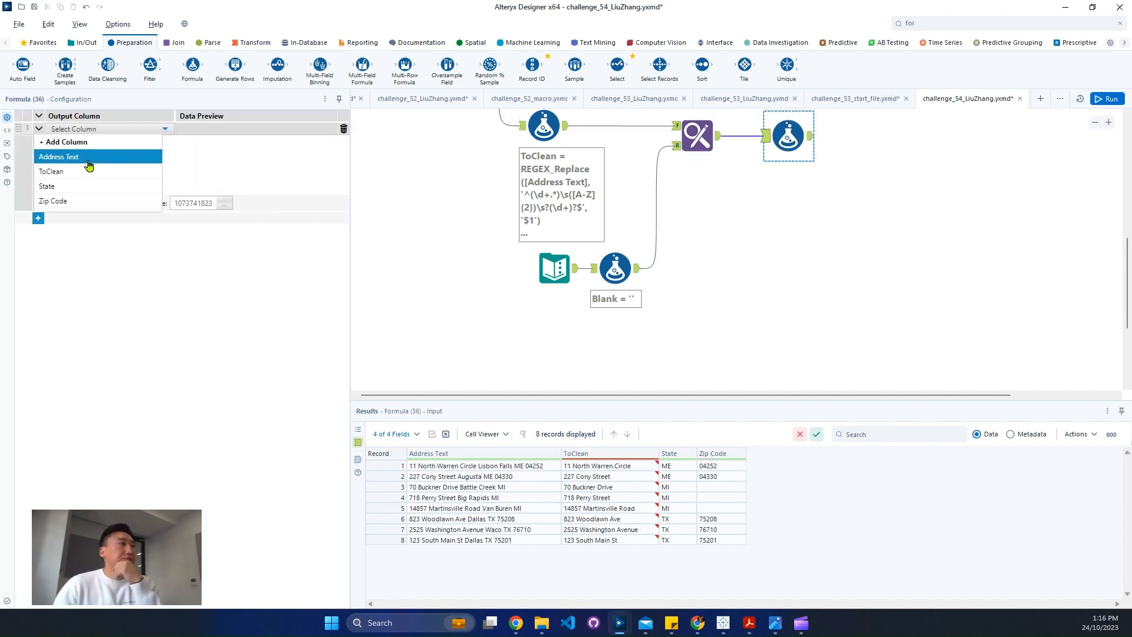
pyautogui.click(87, 171)
# Set the ToClean expression to Trim([ToClean],' ') and run the workflow to view the Formula tool's output
pyautogui.click(122, 154)
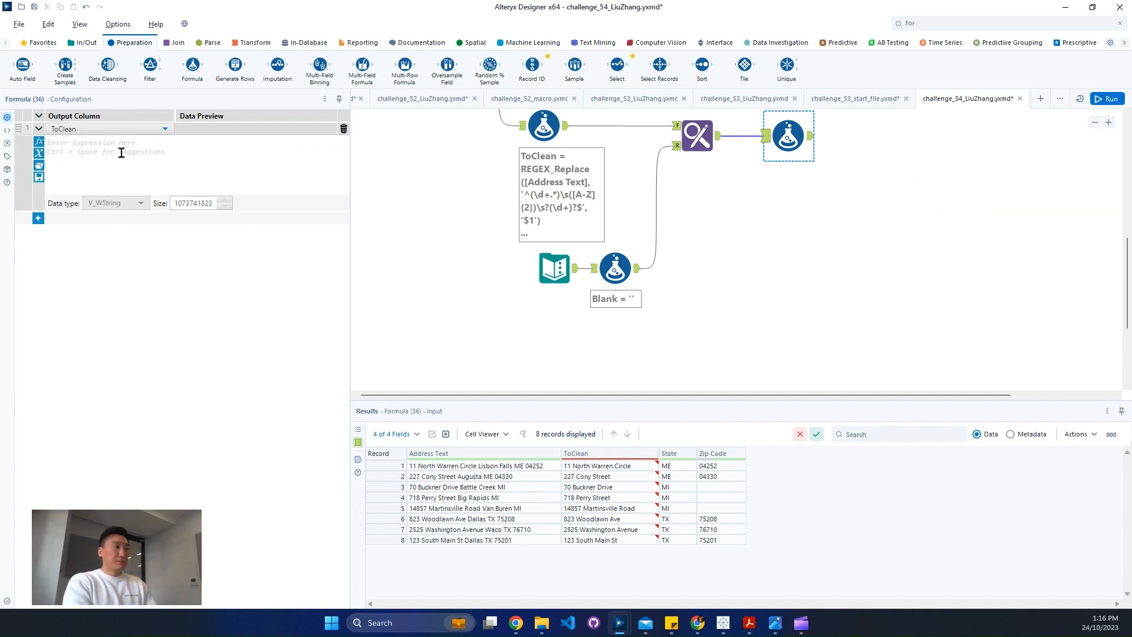
pyautogui.write('Trim(String,y)')
pyautogui.press('Tab')
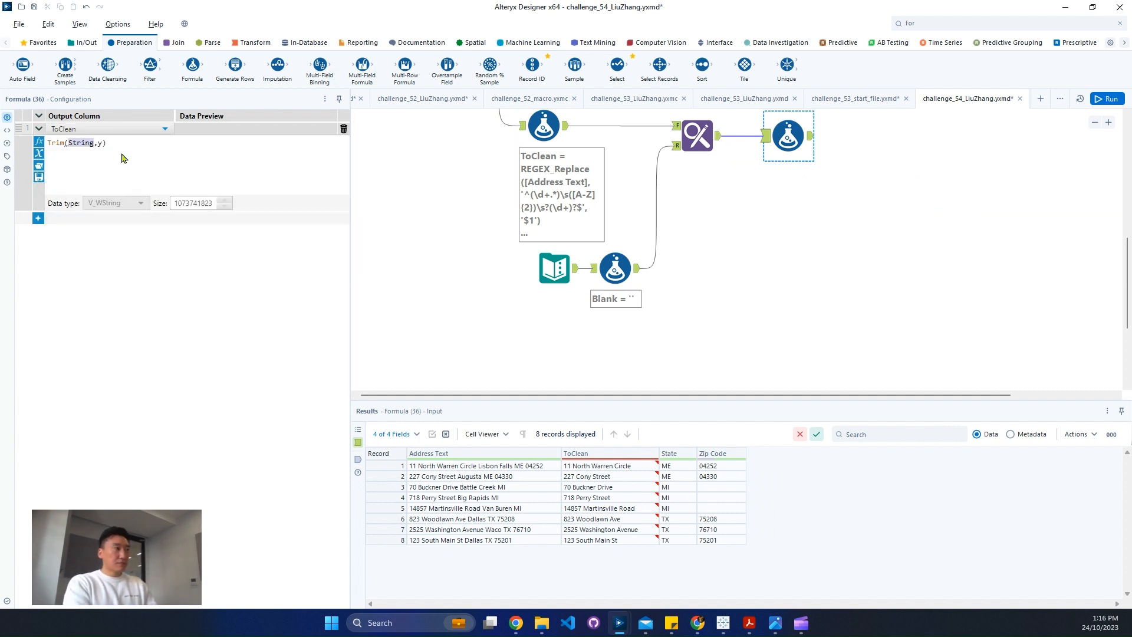
pyautogui.write('toc')
pyautogui.press('Down')
pyautogui.press('Return')
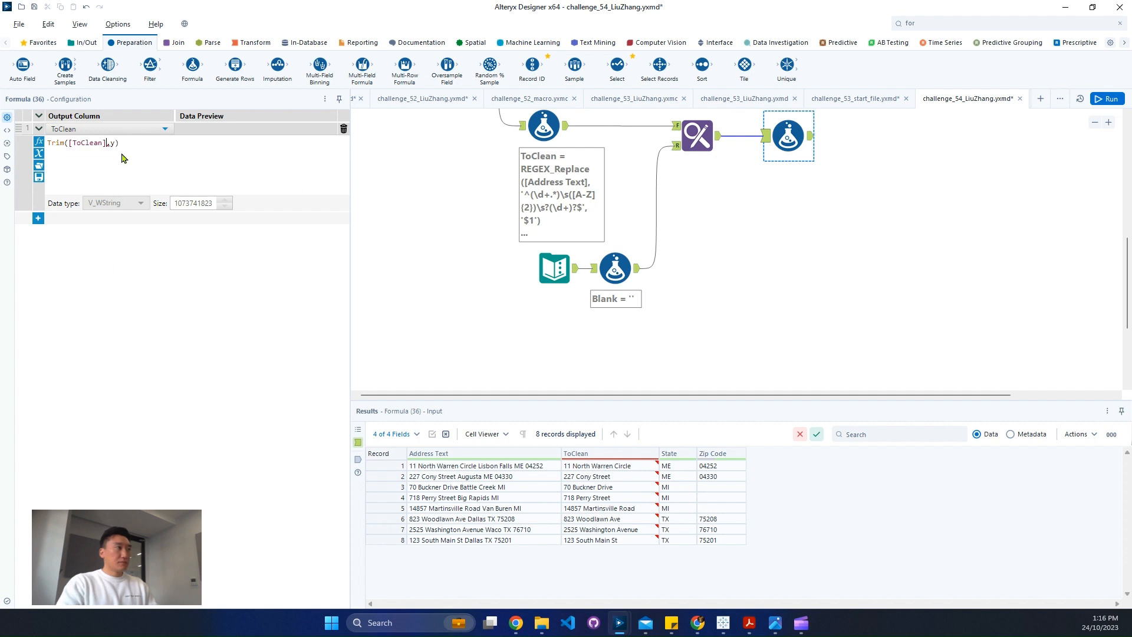
pyautogui.write("' '")
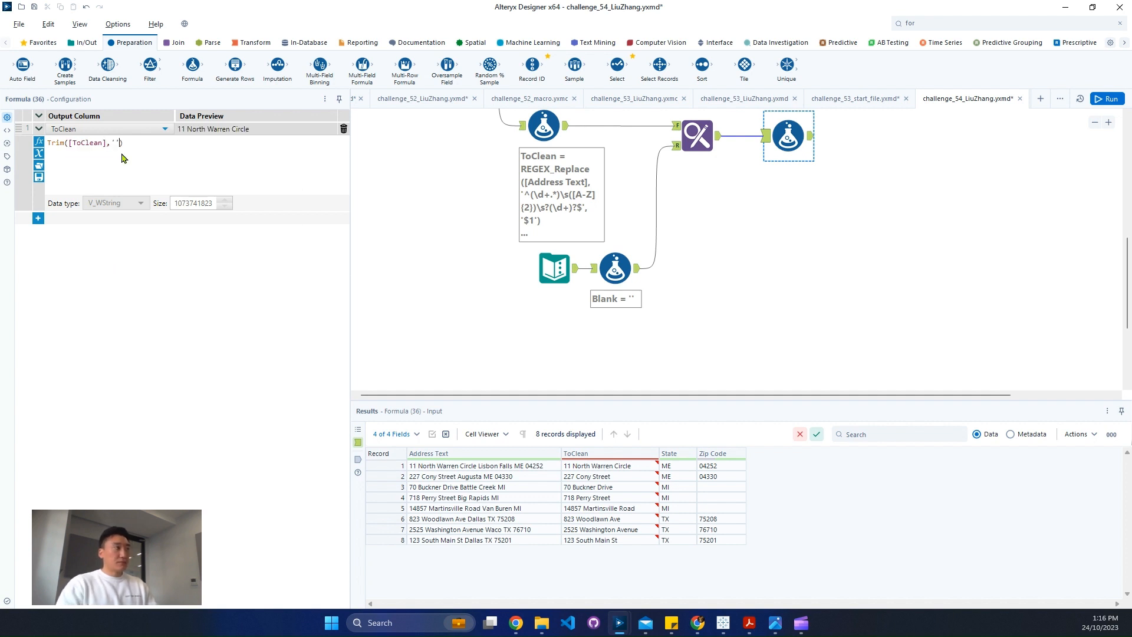
pyautogui.click(693, 274)
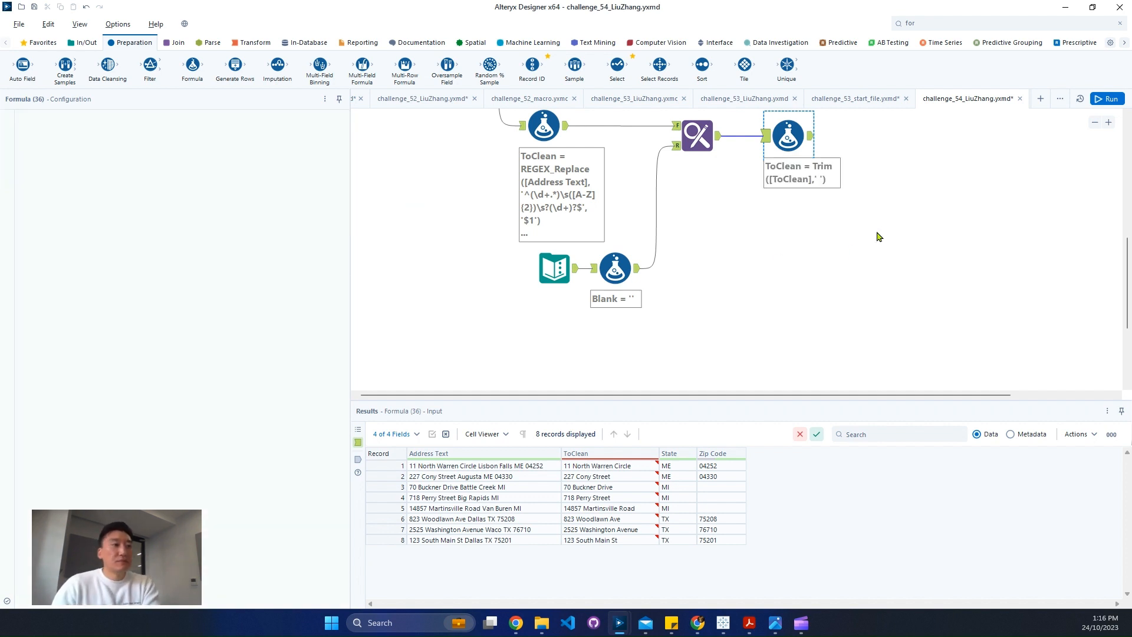
pyautogui.hotkey('ctrl', 'r')
pyautogui.click(812, 138)
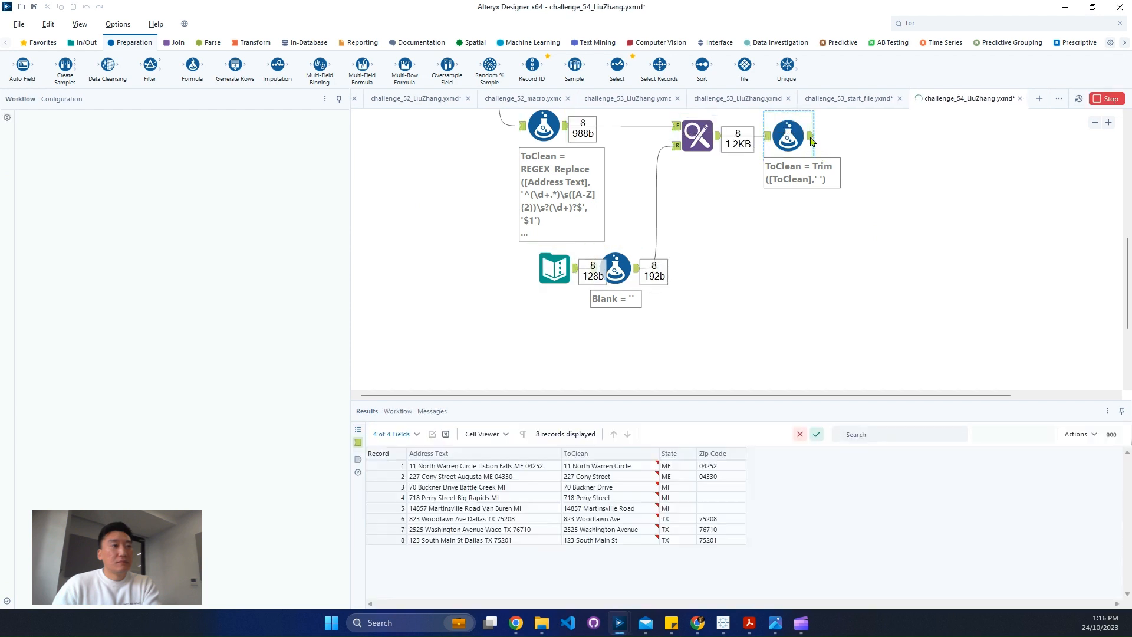
# Review the copied Text Input, the Blank formula and the first Formula tool's REGEX_Replace expression and output records
pyautogui.scroll(1, 869, 319)
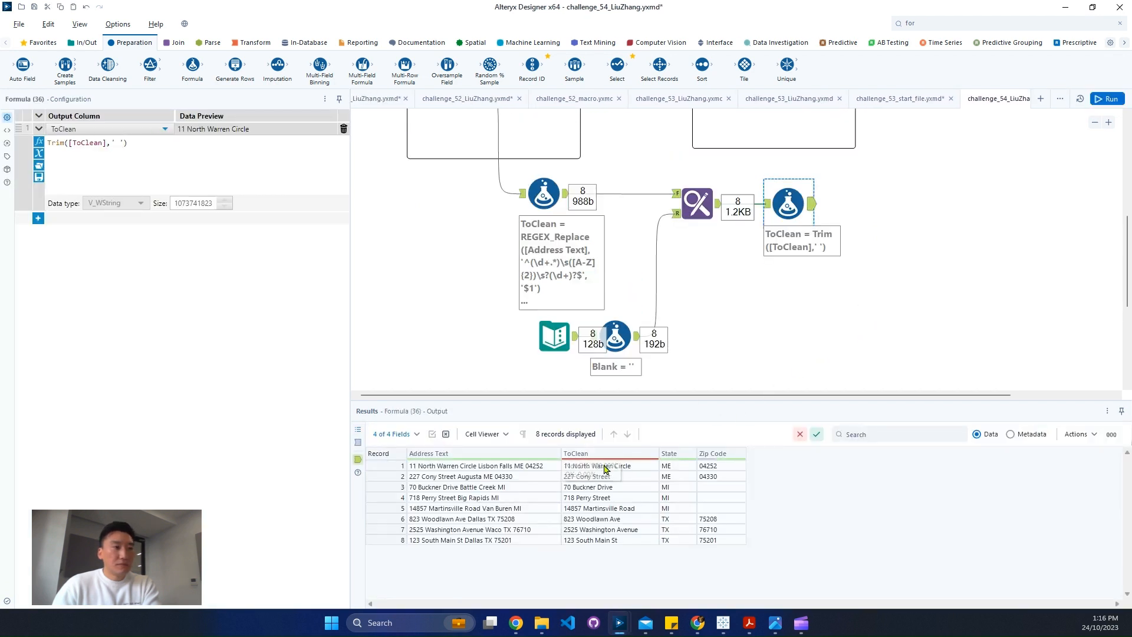
pyautogui.click(1109, 100)
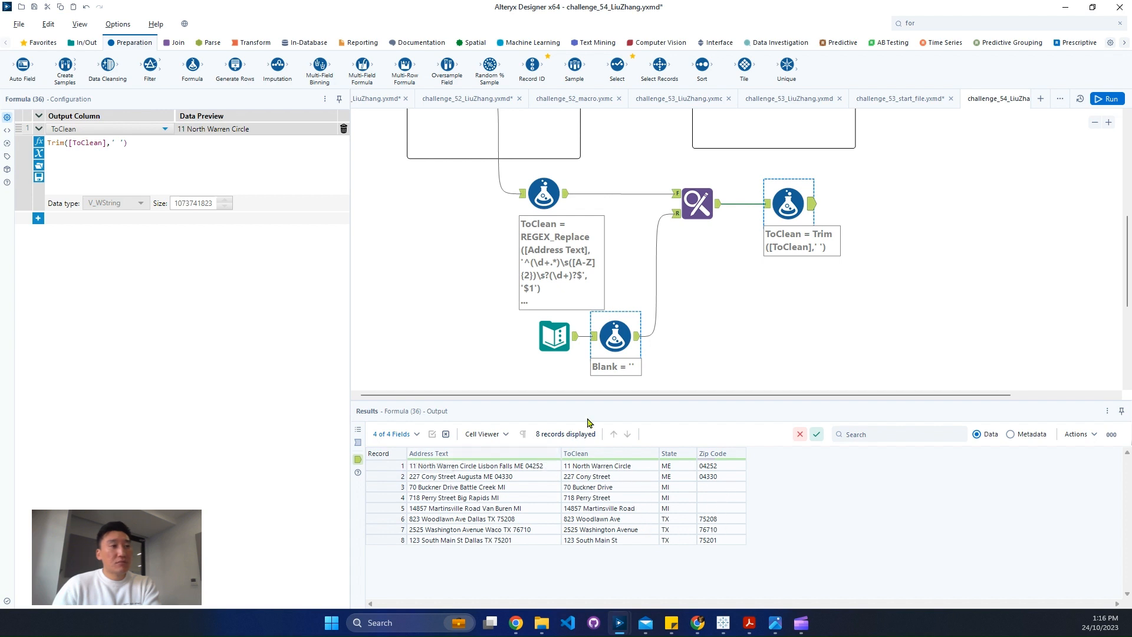
pyautogui.click(542, 336)
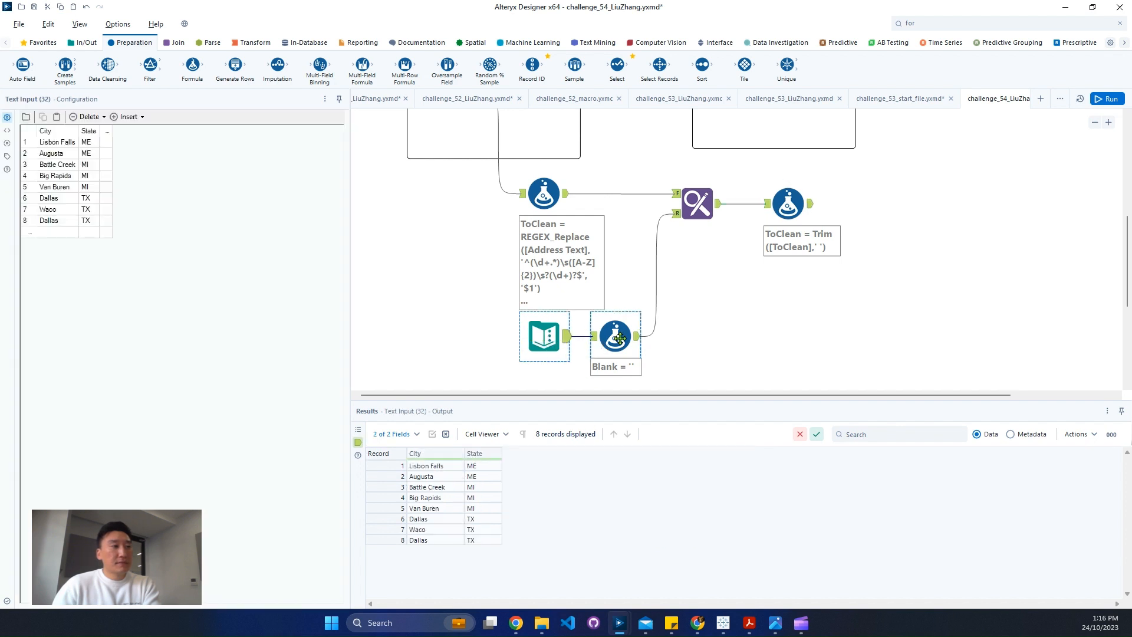
pyautogui.click(617, 337)
pyautogui.click(545, 194)
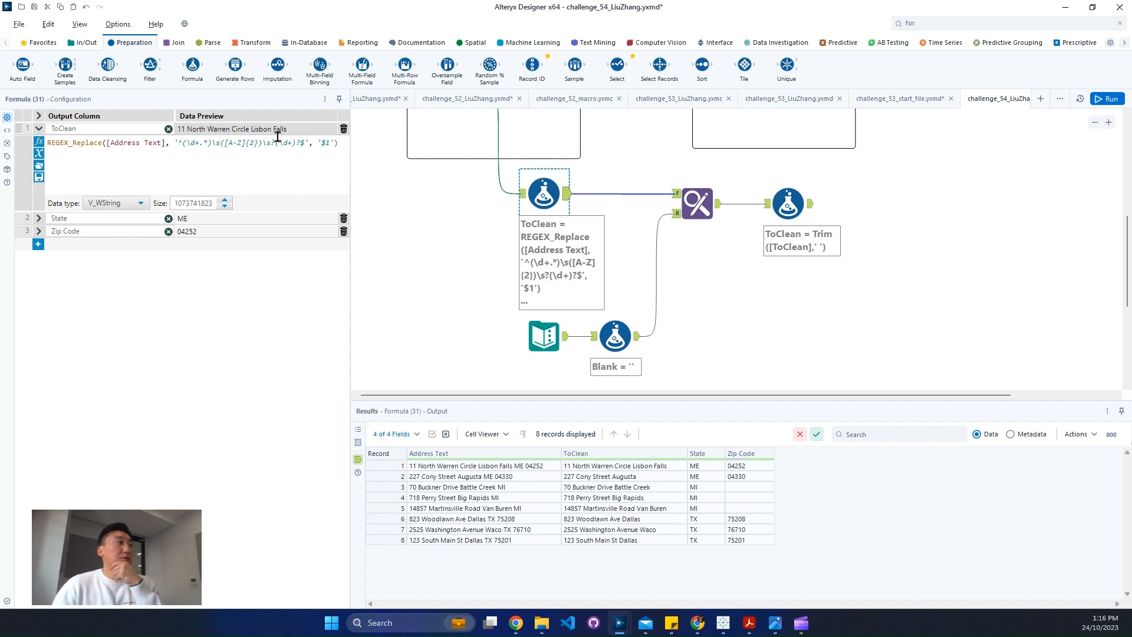
# Add a Join tool with the Trim formula as left input and the REGEX_Replace formula as right input, joined on Address Text
pyautogui.click(176, 43)
pyautogui.moveTo(150, 65); pyautogui.dragTo(880, 213)
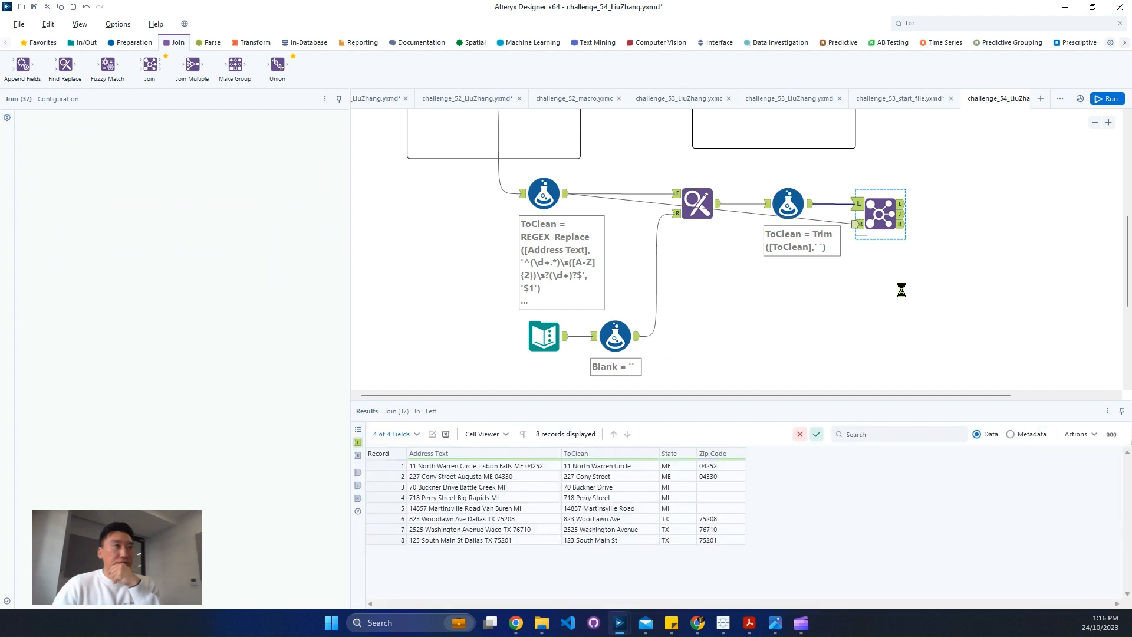
pyautogui.moveTo(813, 256)
pyautogui.mouseDown()
pyautogui.moveTo(702, 192)
pyautogui.moveTo(697, 286)
pyautogui.moveTo(679, 320)
pyautogui.moveTo(693, 329)
pyautogui.mouseUp()
pyautogui.click(878, 214)
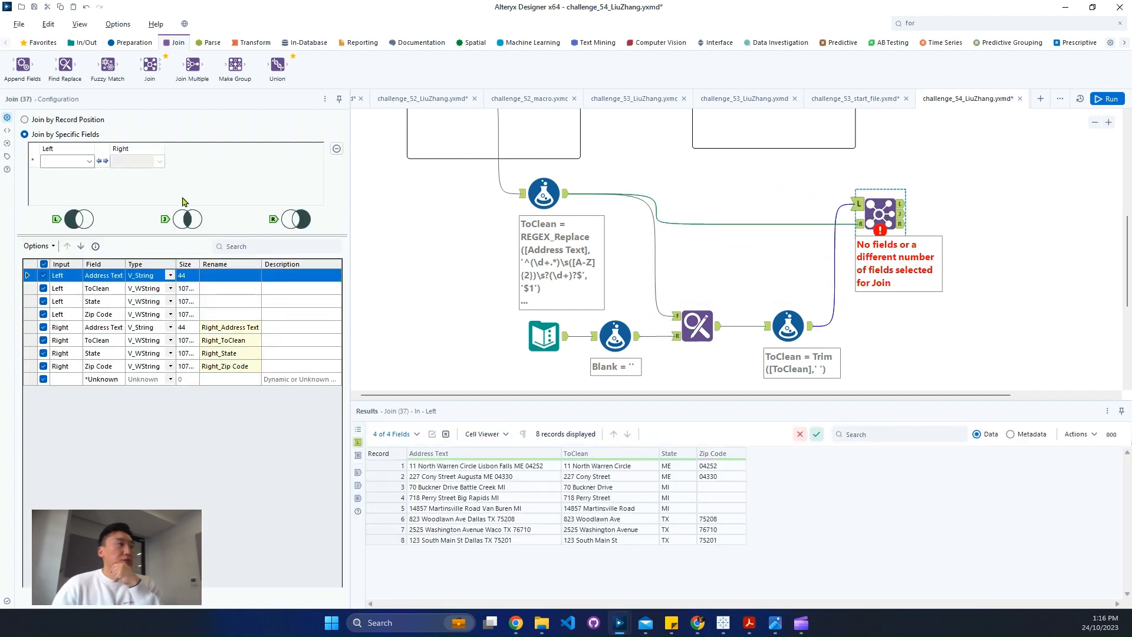
pyautogui.click(83, 165)
pyautogui.click(58, 171)
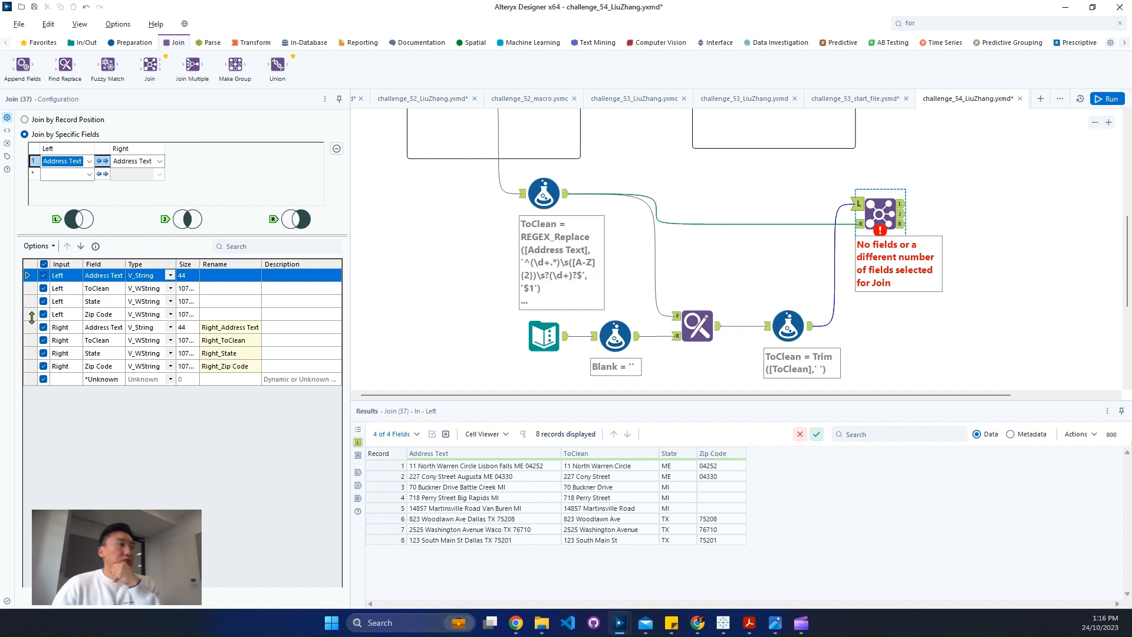
# Rename the Join's left ToClean field to Address and exclude the right Address Text field
pyautogui.click(44, 291)
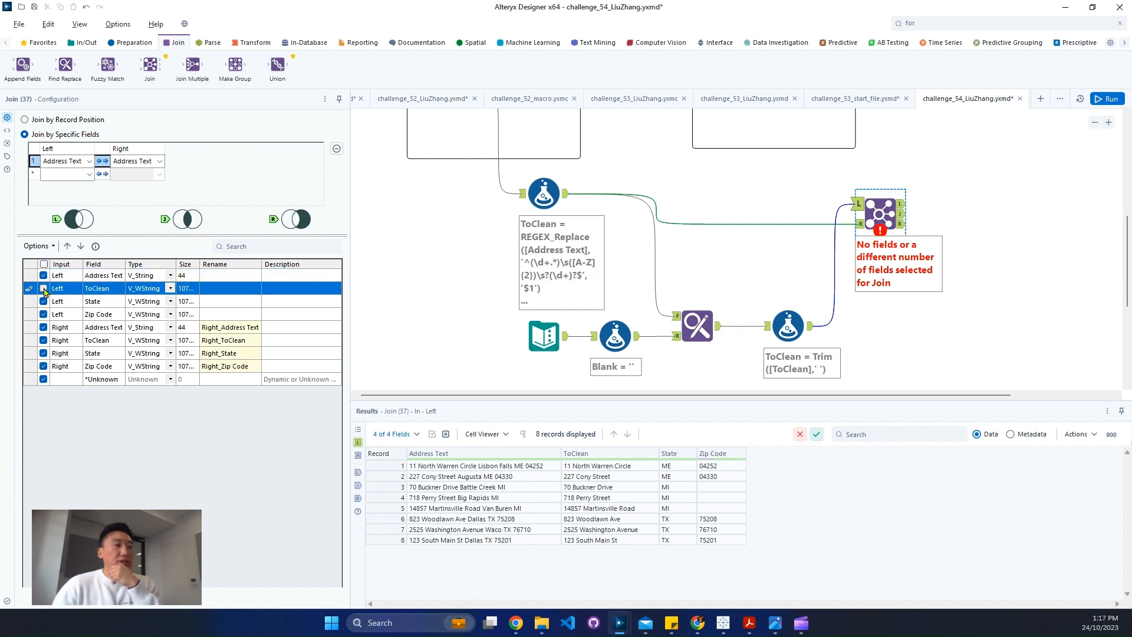
pyautogui.click(230, 300)
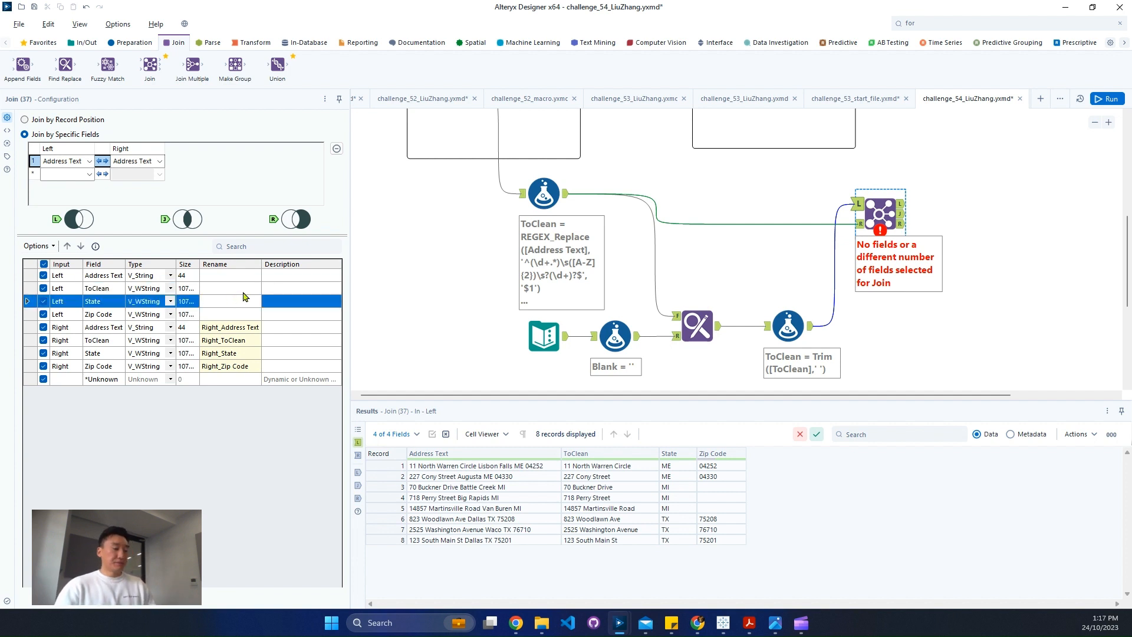
pyautogui.click(243, 289)
pyautogui.write('Add')
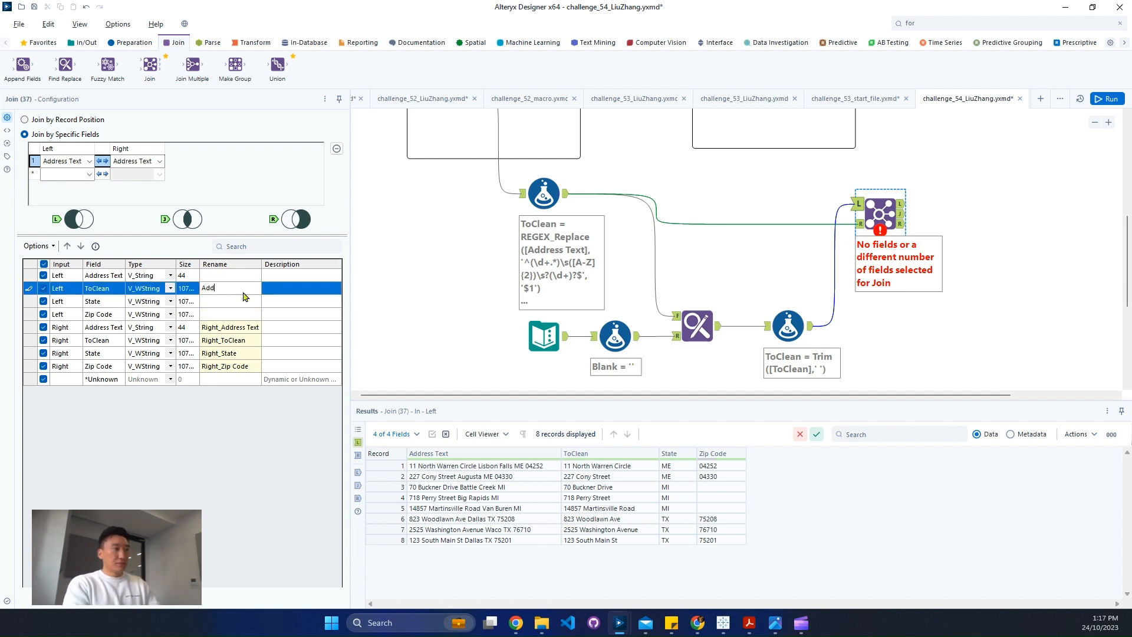
pyautogui.write('ress')
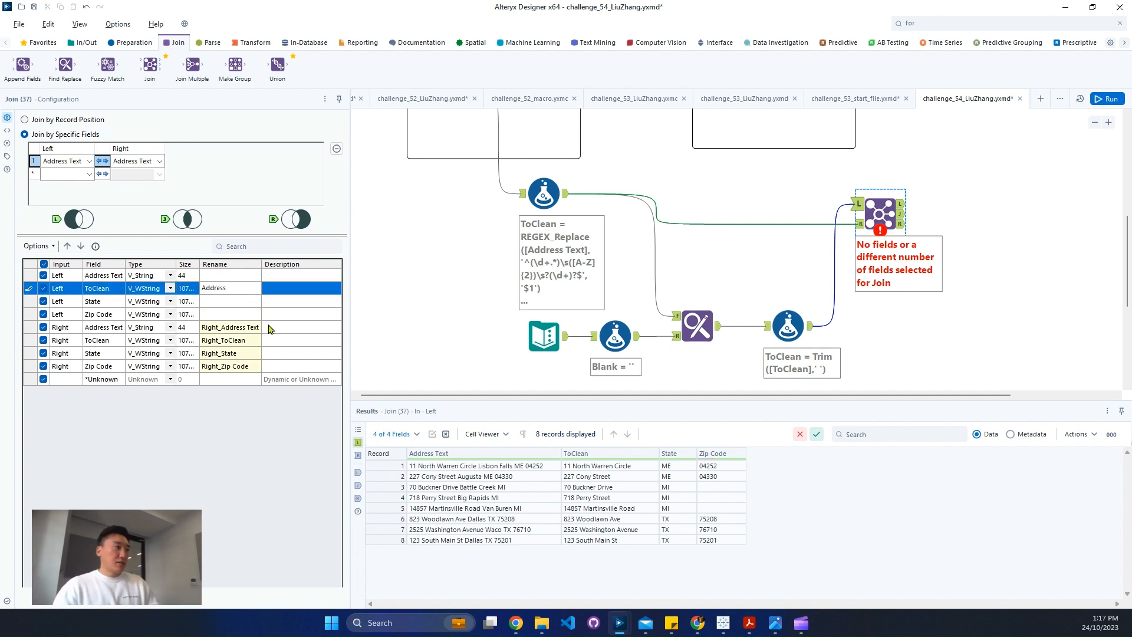
pyautogui.click(44, 327)
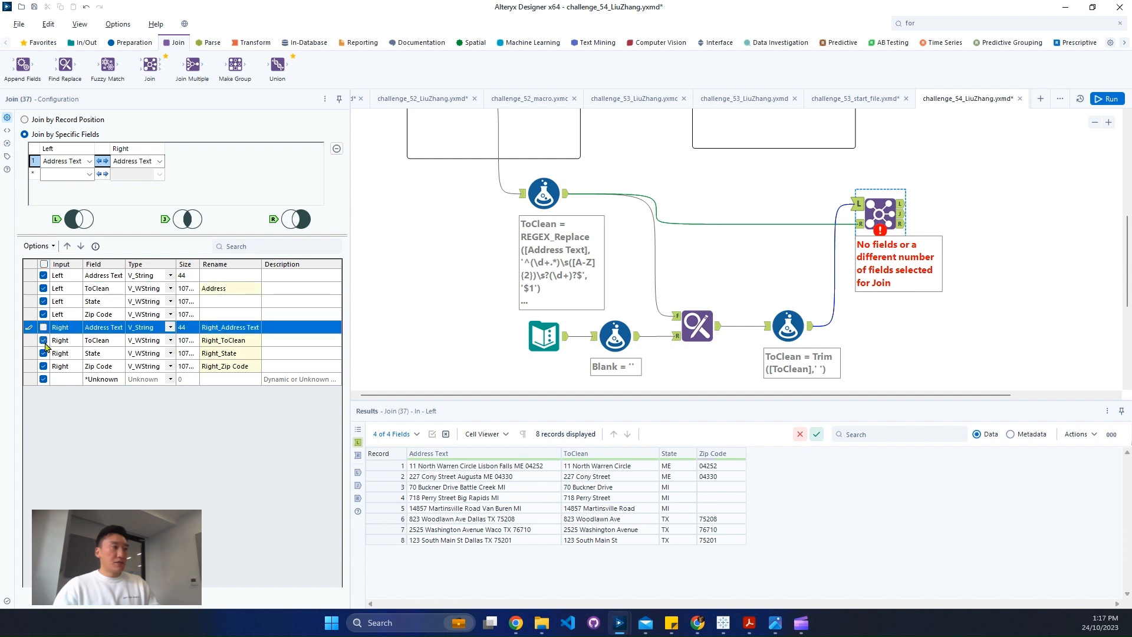
# Compare the Join tool's right and left input records and delete the Join tool
pyautogui.click(860, 224)
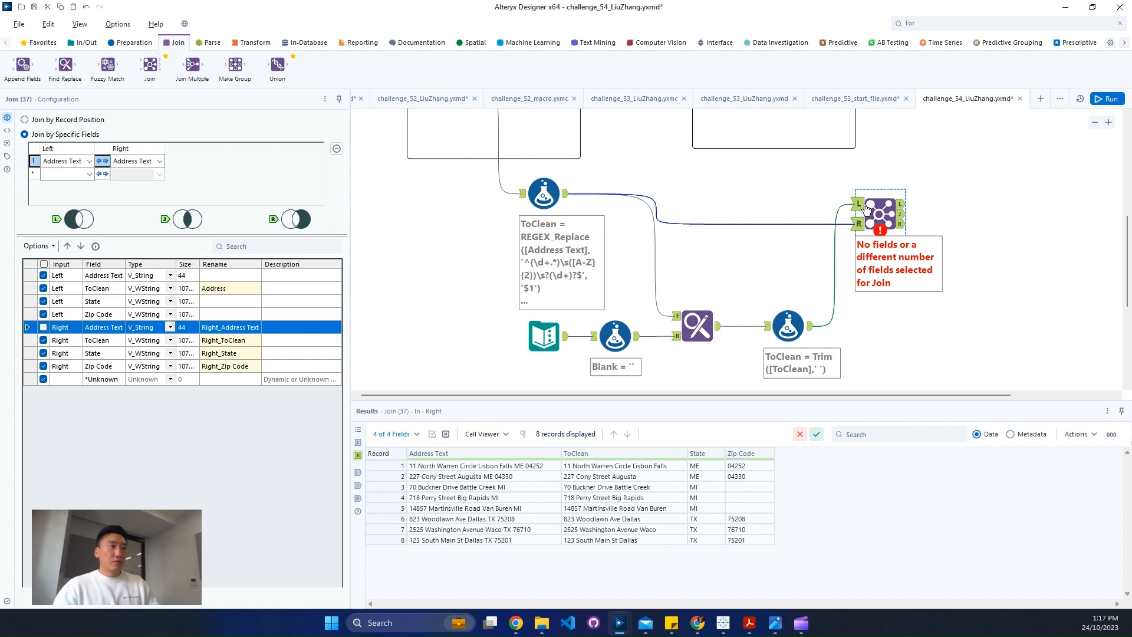
pyautogui.click(864, 207)
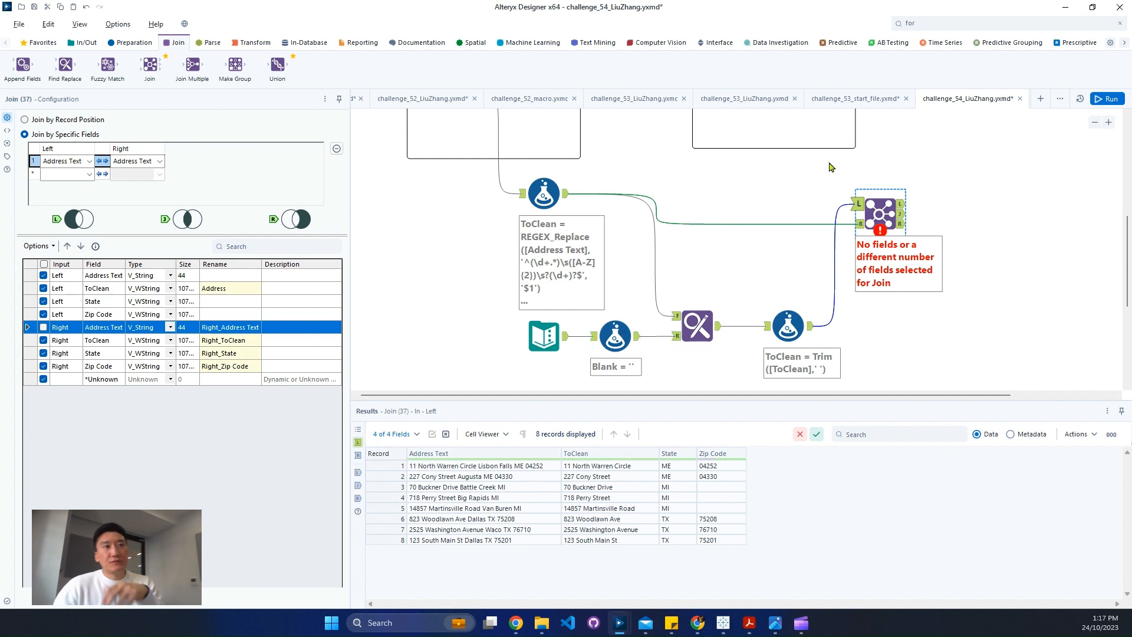
pyautogui.moveTo(825, 158); pyautogui.dragTo(978, 263)
pyautogui.hotkey('ctrl', 'r')
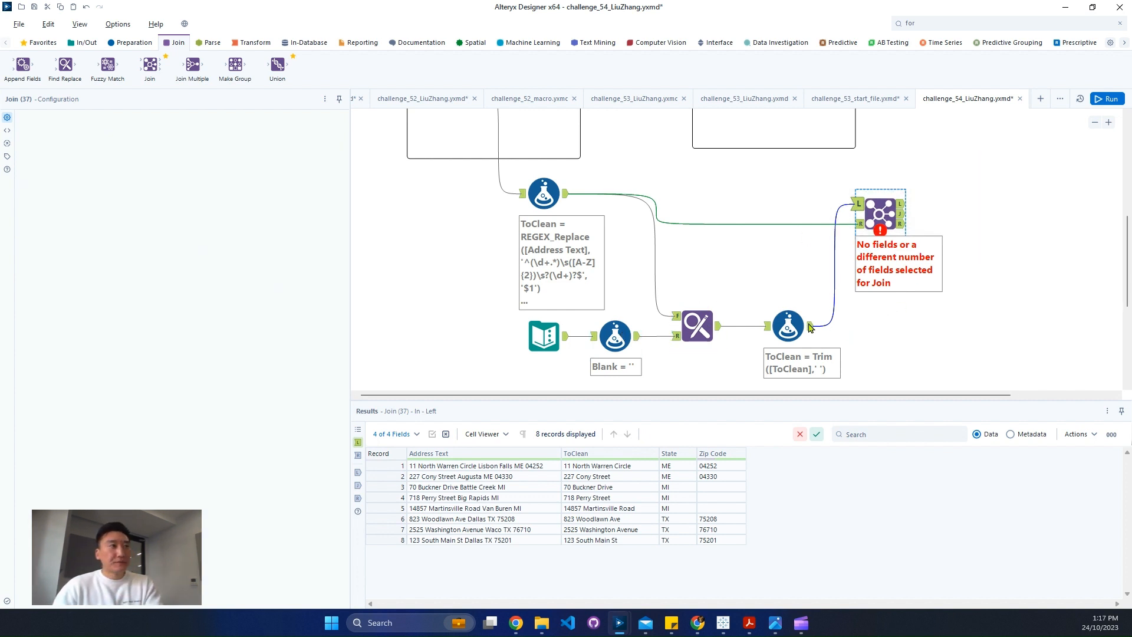
# Check the first Formula, copied Text Input and Find Replace data, and delete the Trim formula after Find Replace
pyautogui.click(565, 195)
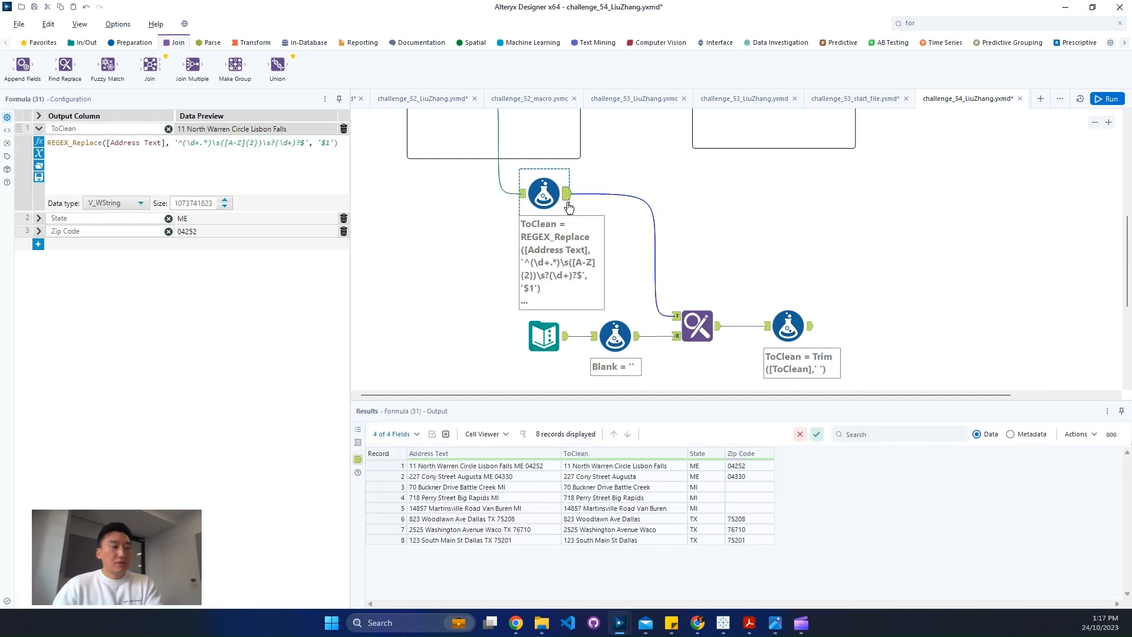
pyautogui.click(544, 352)
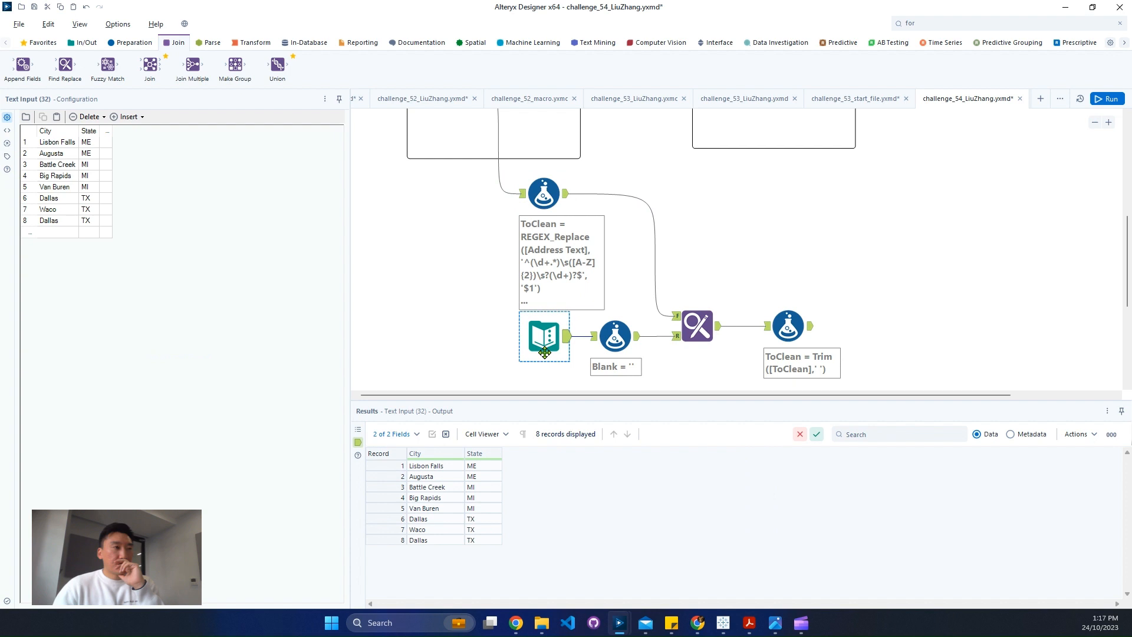
pyautogui.click(615, 338)
pyautogui.click(705, 329)
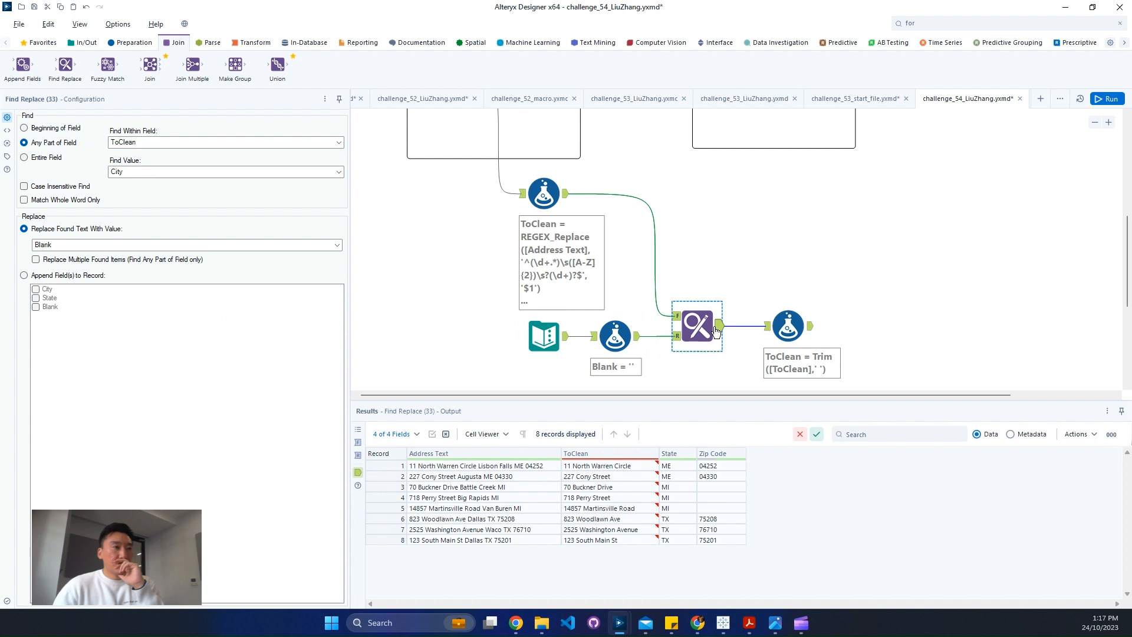
pyautogui.moveTo(788, 326); pyautogui.dragTo(844, 328)
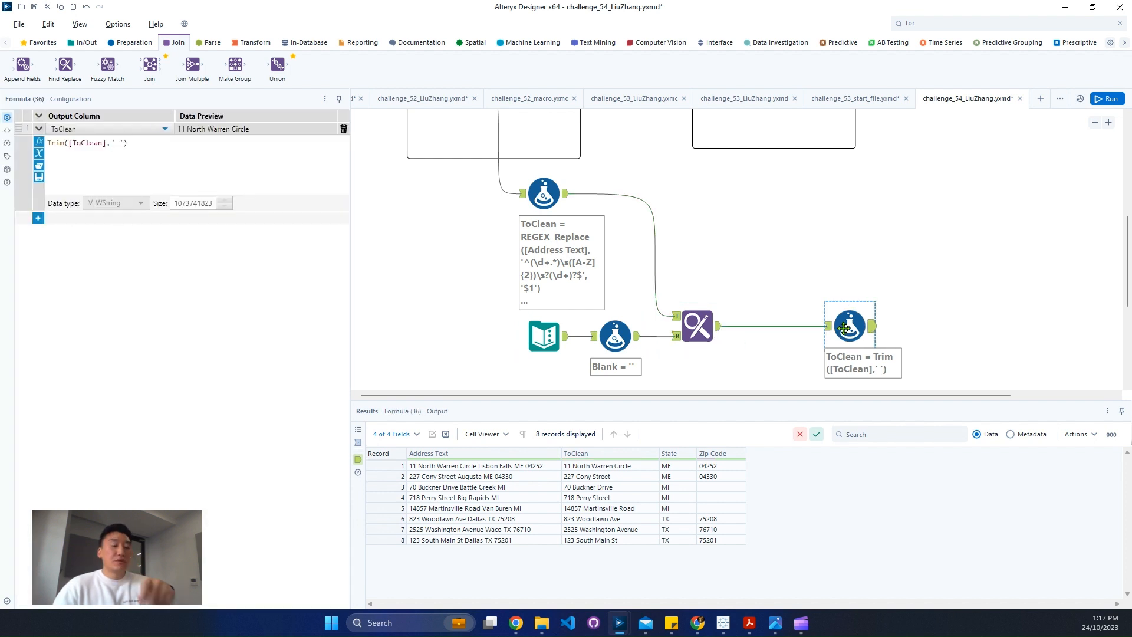
pyautogui.hotkey('ctrl', 'r')
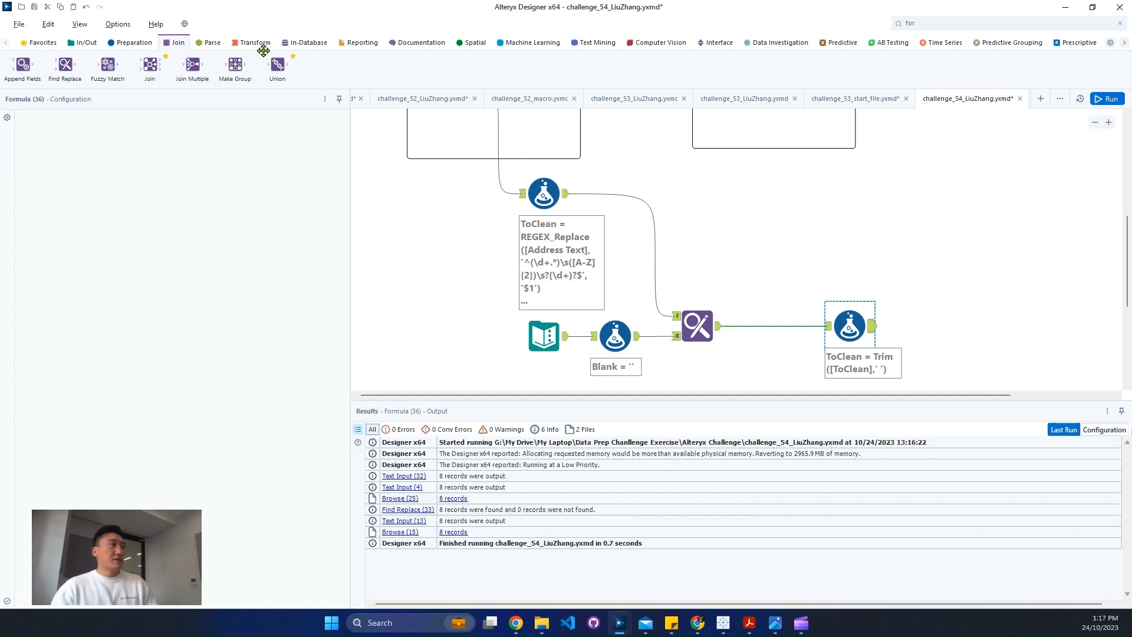
# Add a Join tool with Find Replace as right input and the copied Text Input as left input, checking the expected output Browse
pyautogui.moveTo(158, 64); pyautogui.dragTo(779, 266)
pyautogui.scroll(2, 805, 245)
pyautogui.click(809, 195)
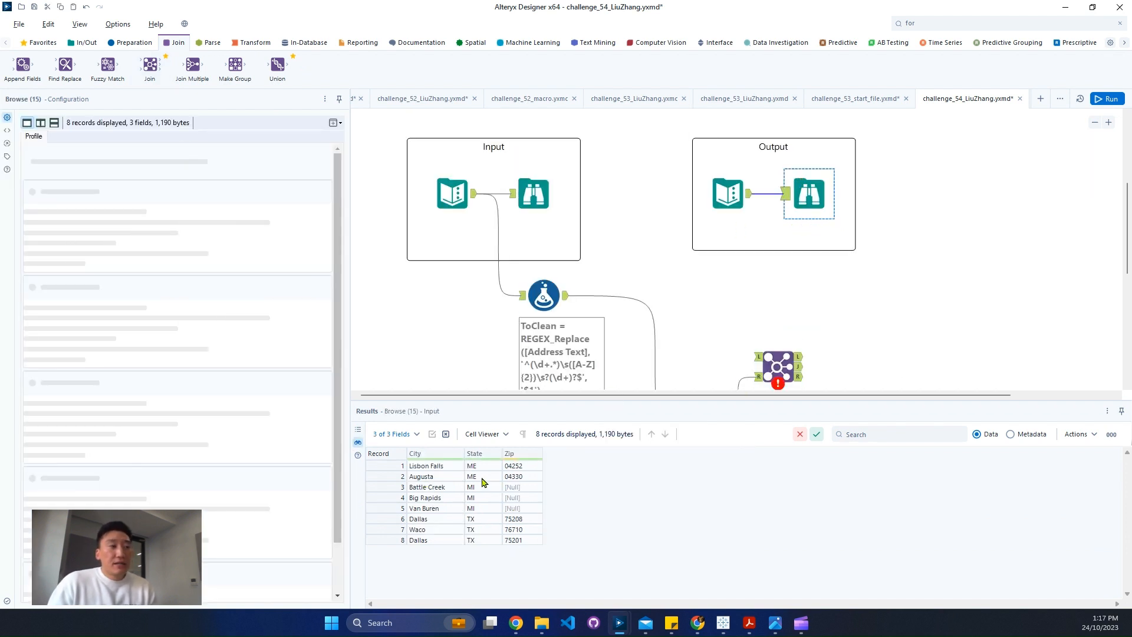
pyautogui.scroll(-2, 840, 319)
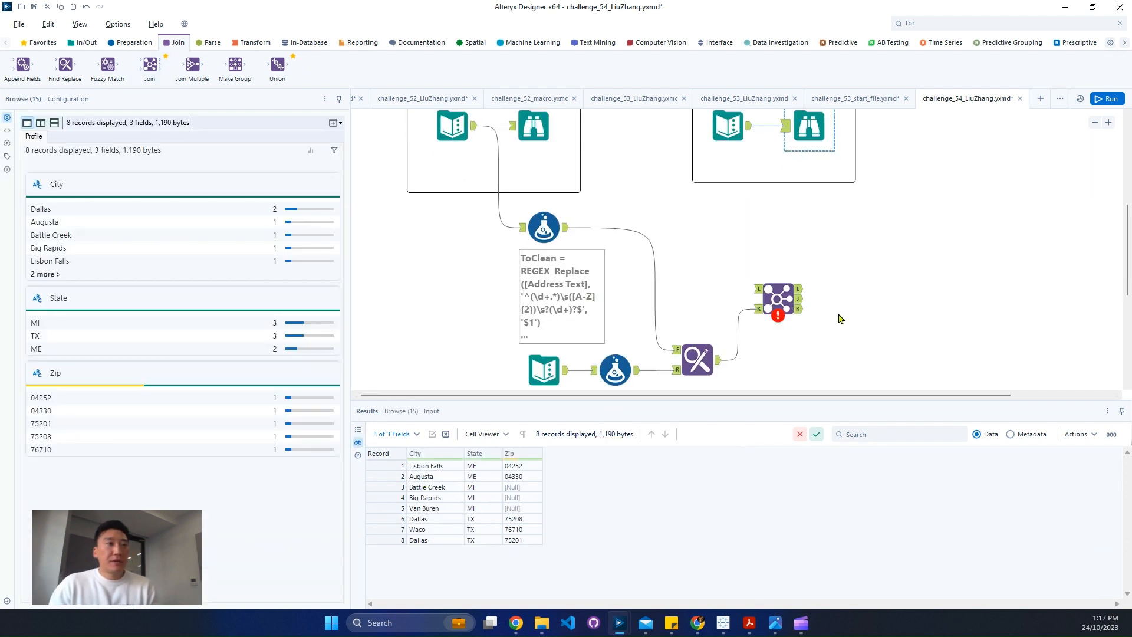
pyautogui.click(776, 301)
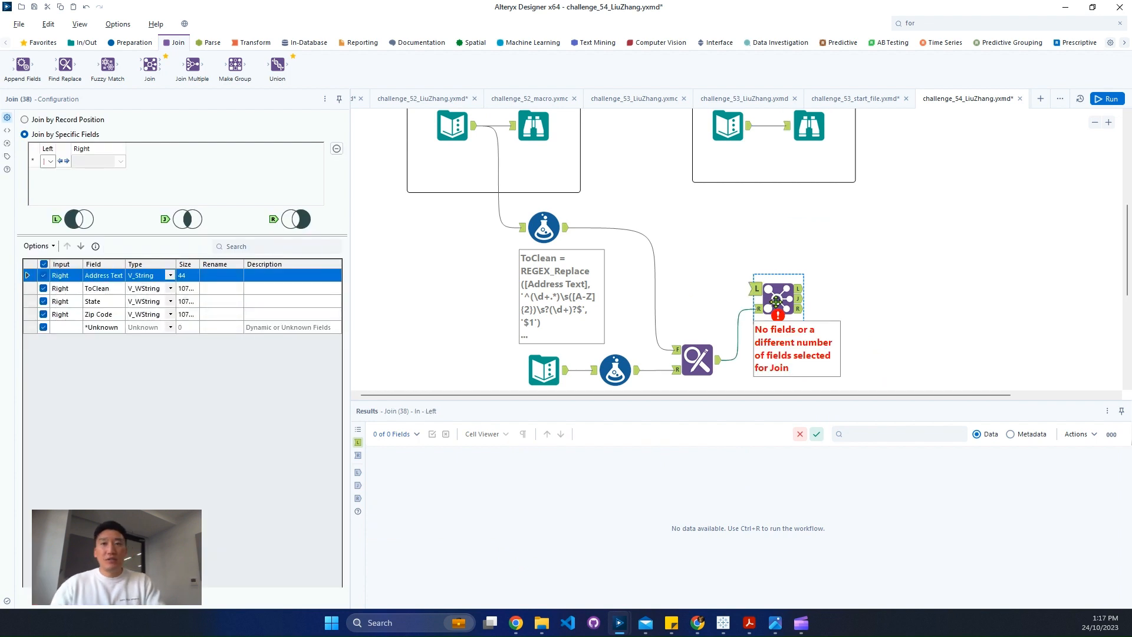
pyautogui.click(723, 354)
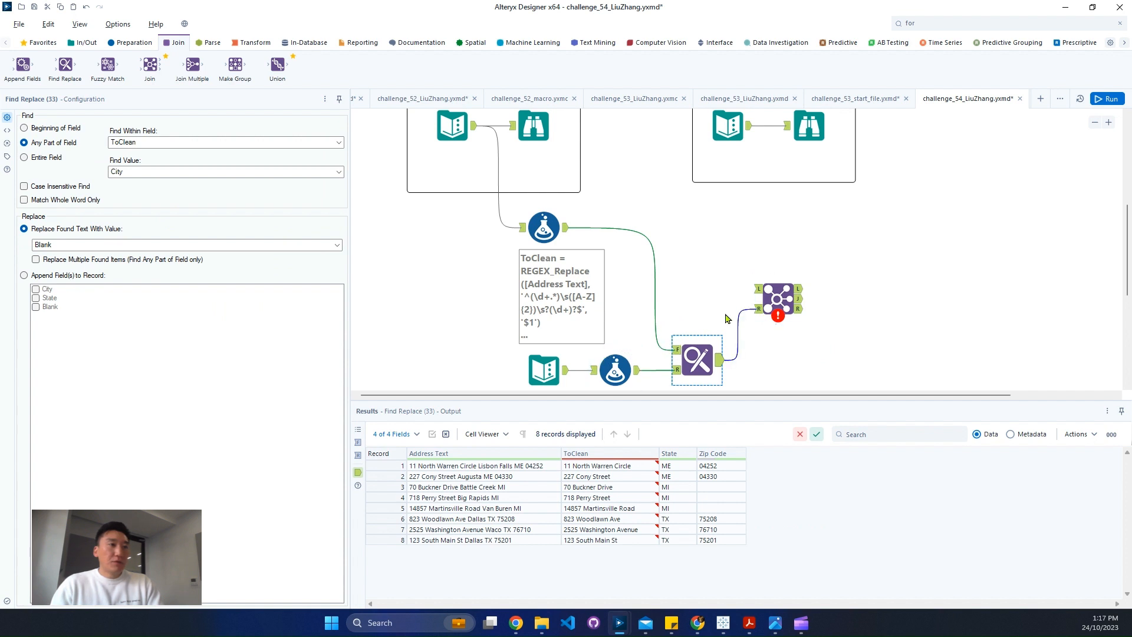
pyautogui.moveTo(566, 369); pyautogui.dragTo(773, 294)
pyautogui.click(772, 295)
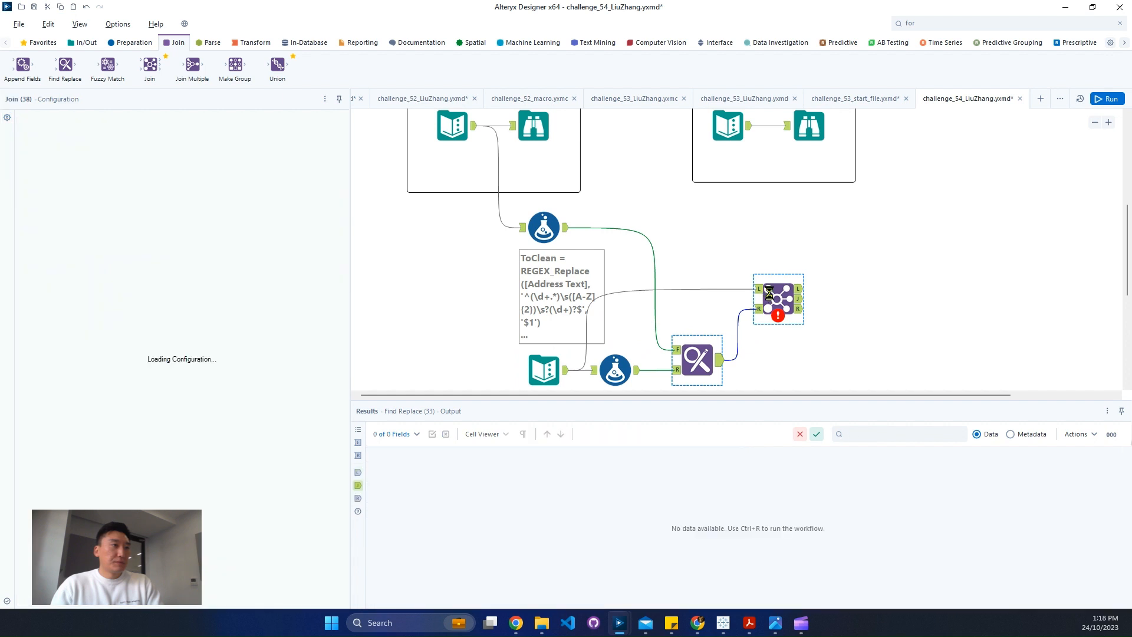
# Review the copied Text Input and the Find Replace settings and output, and delete the new Join tool
pyautogui.click(538, 367)
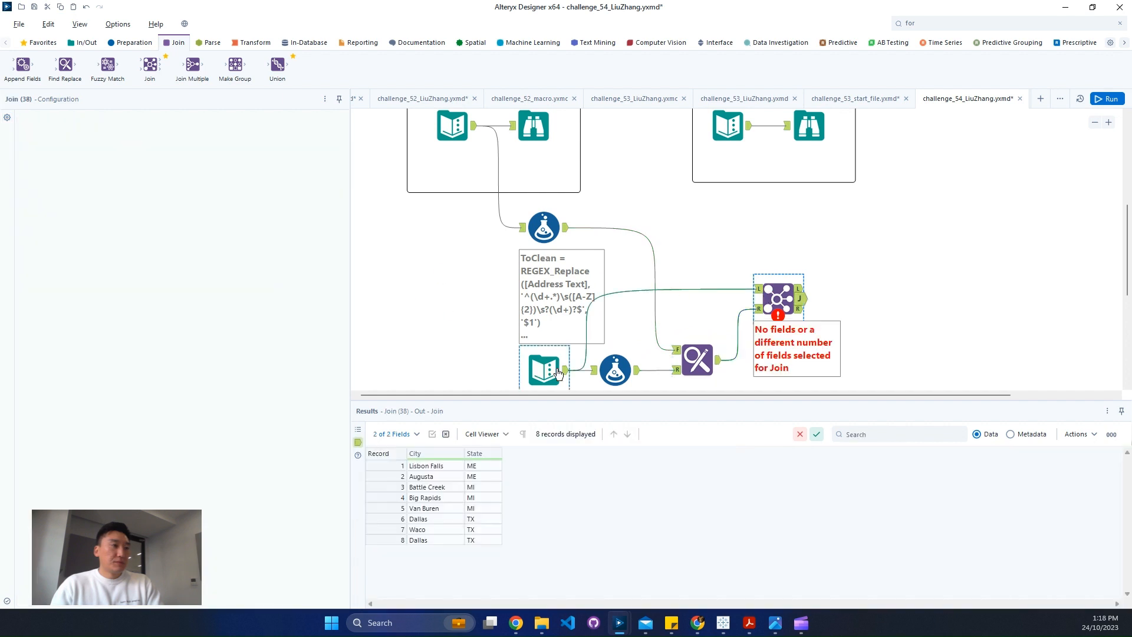
pyautogui.click(706, 359)
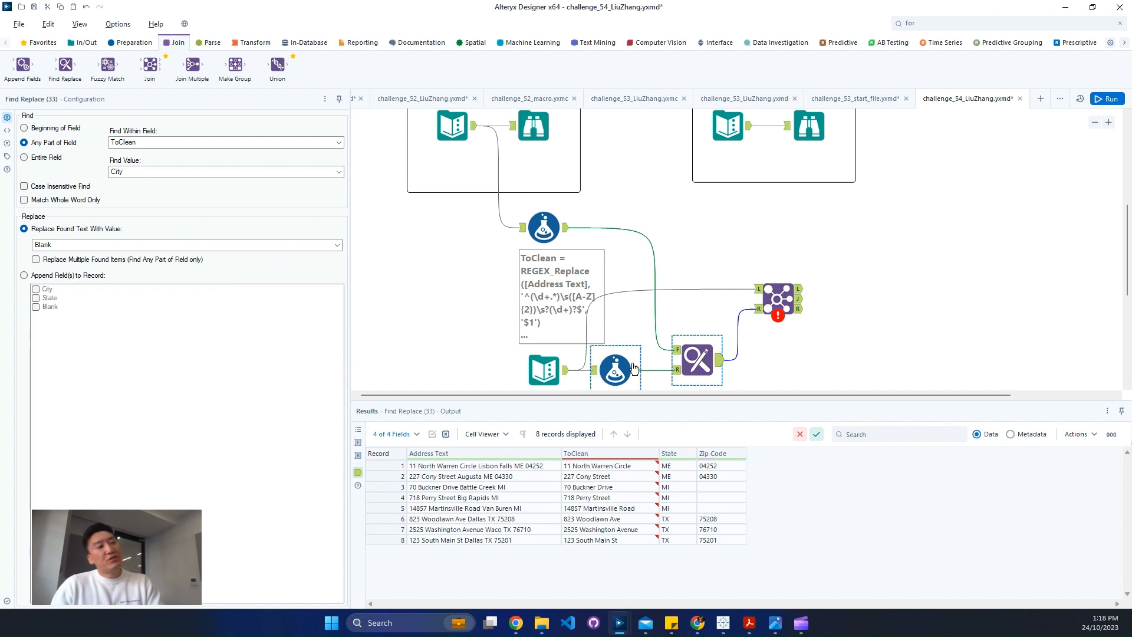
pyautogui.click(615, 370)
pyautogui.click(693, 361)
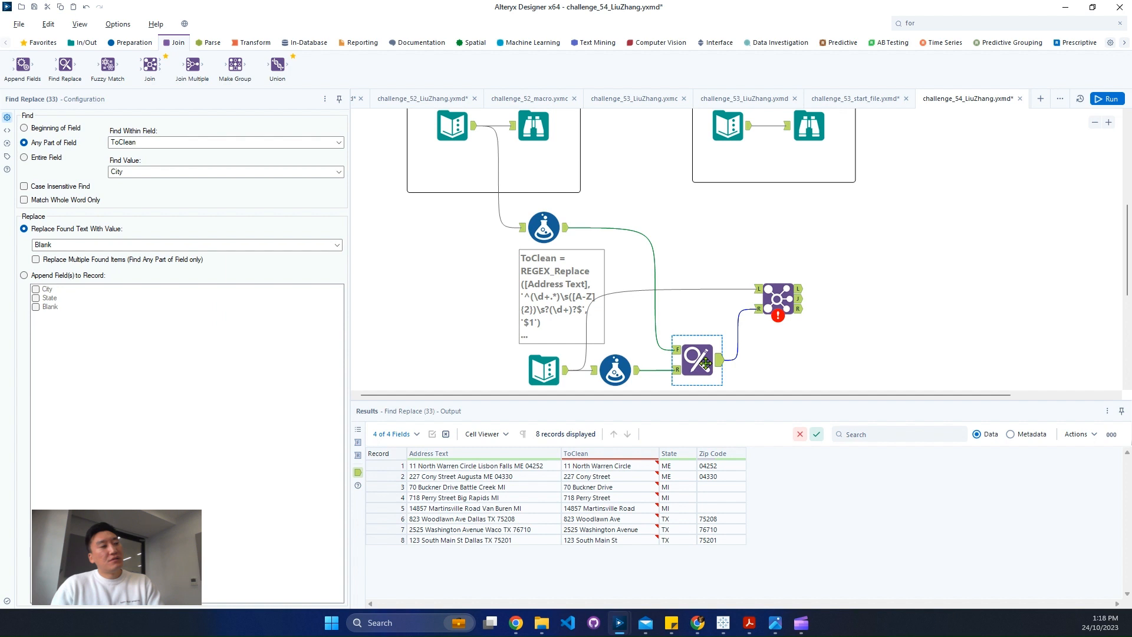
pyautogui.click(769, 304)
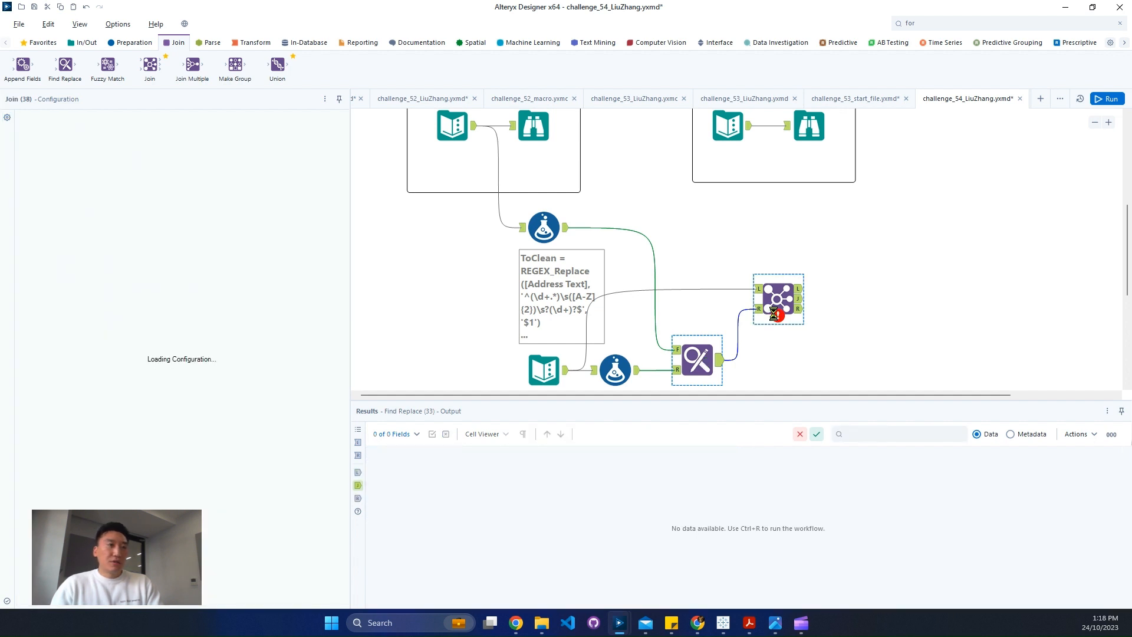
pyautogui.hotkey('ctrl', 'r')
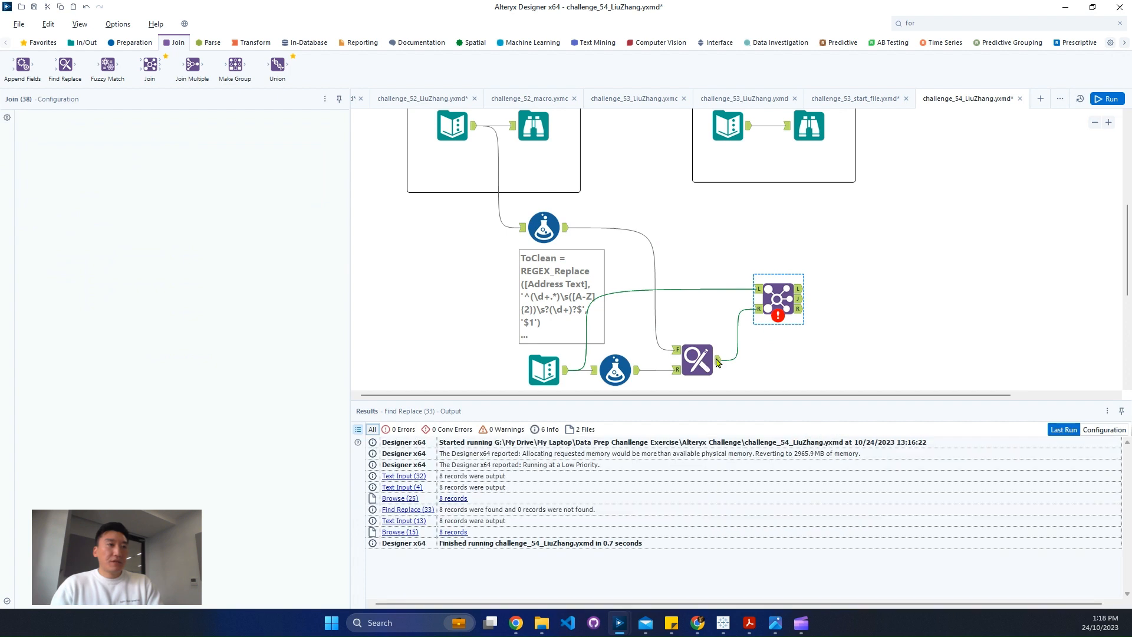
pyautogui.click(718, 362)
pyautogui.press('Delete')
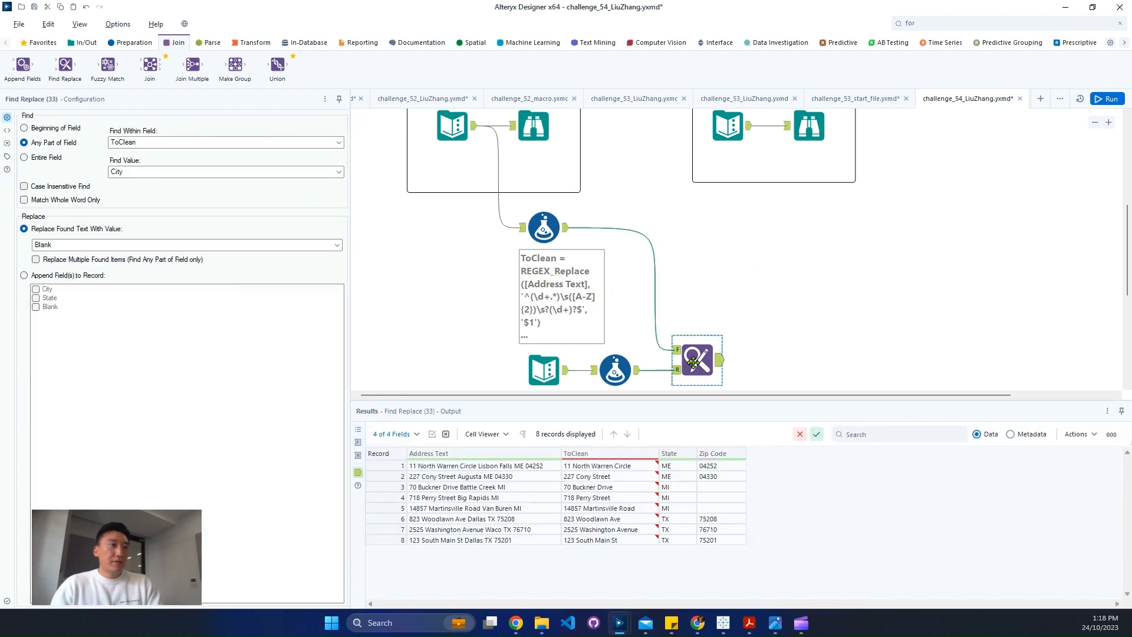
# Move Find Replace level with the first Formula tool and add a new Formula tool after it
pyautogui.moveTo(693, 358); pyautogui.dragTo(702, 236)
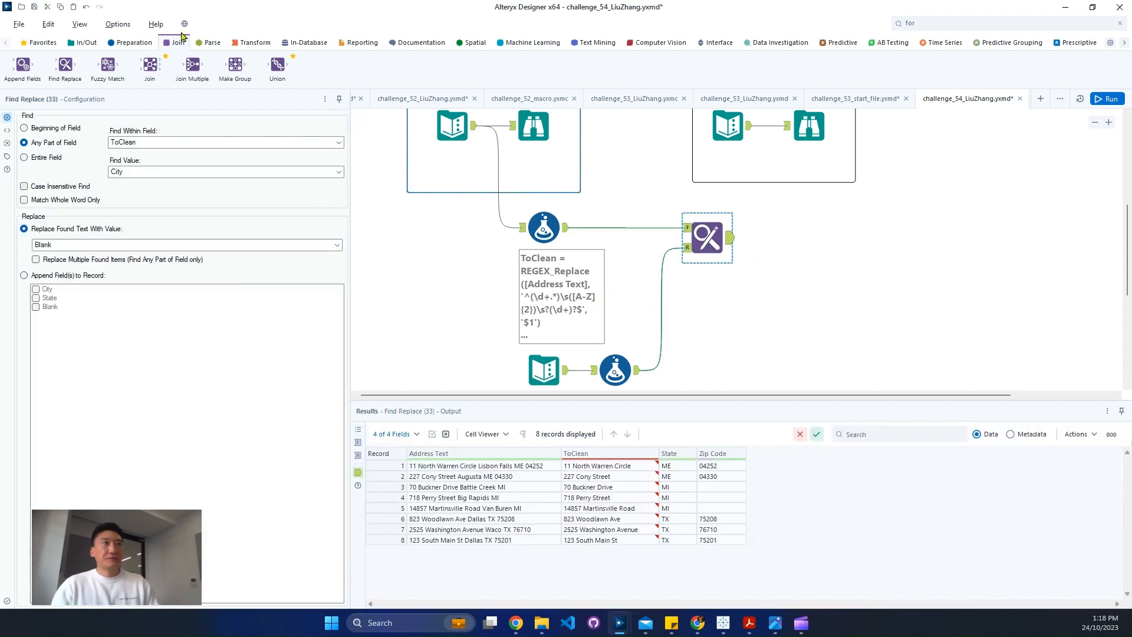
pyautogui.click(923, 21)
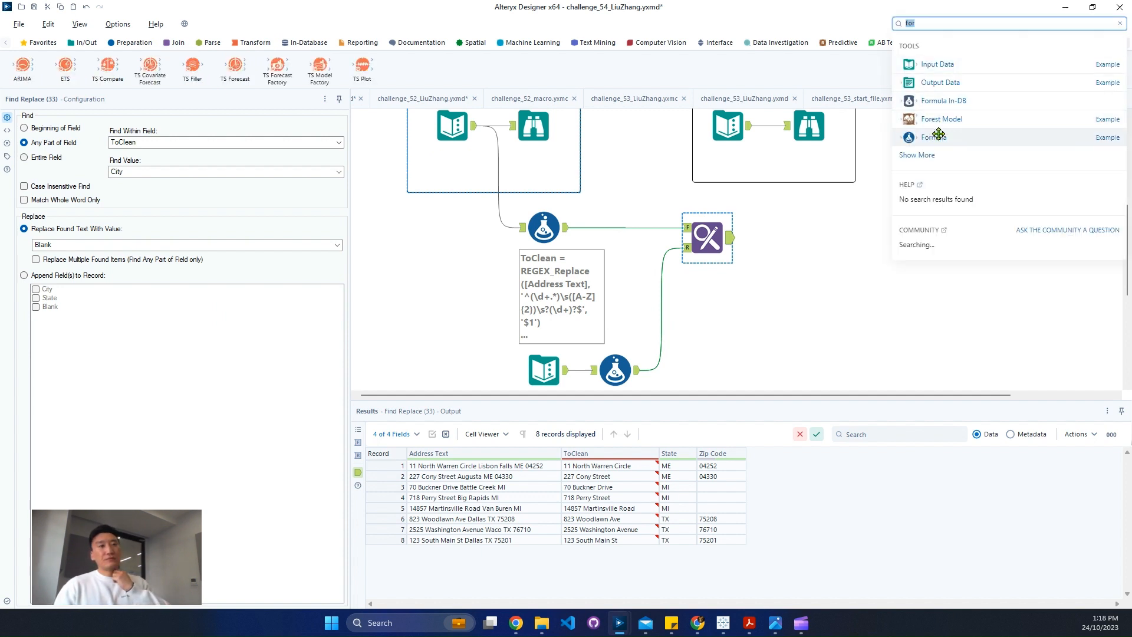
pyautogui.moveTo(937, 136); pyautogui.dragTo(788, 238)
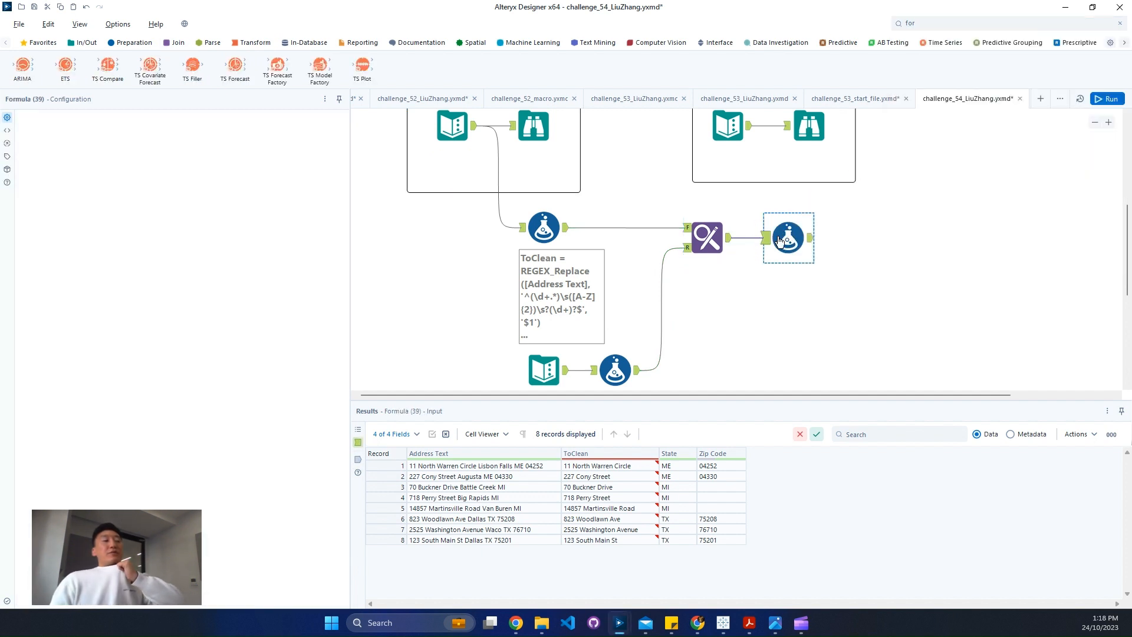
pyautogui.click(447, 466)
# Add a new output column named City in the Formula tool after Find Replace
pyautogui.click(98, 129)
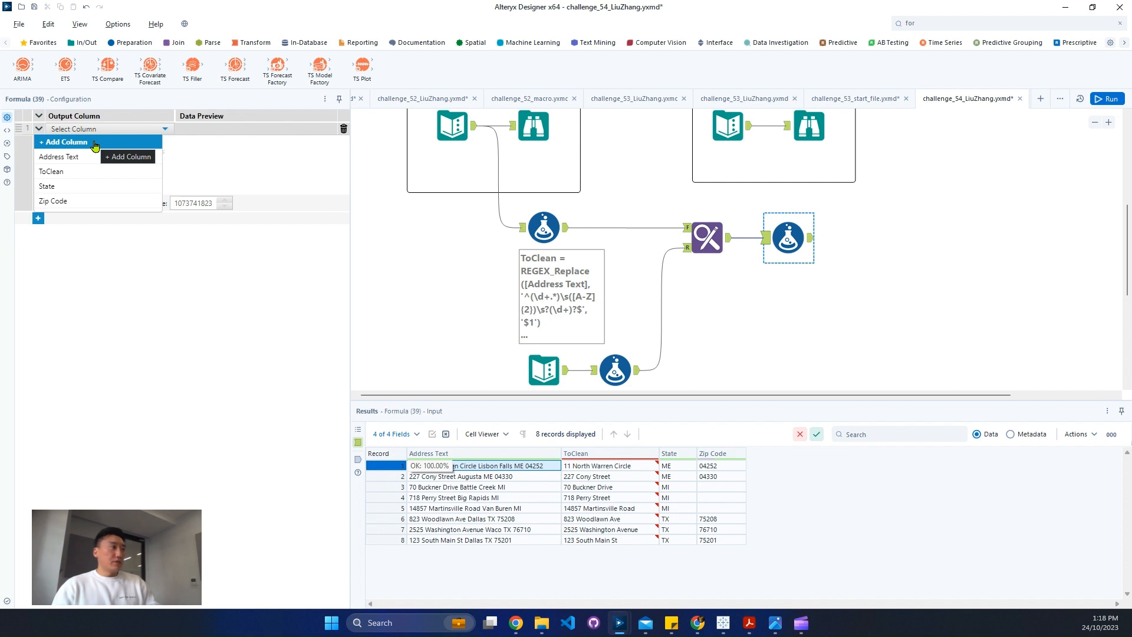
pyautogui.click(95, 143)
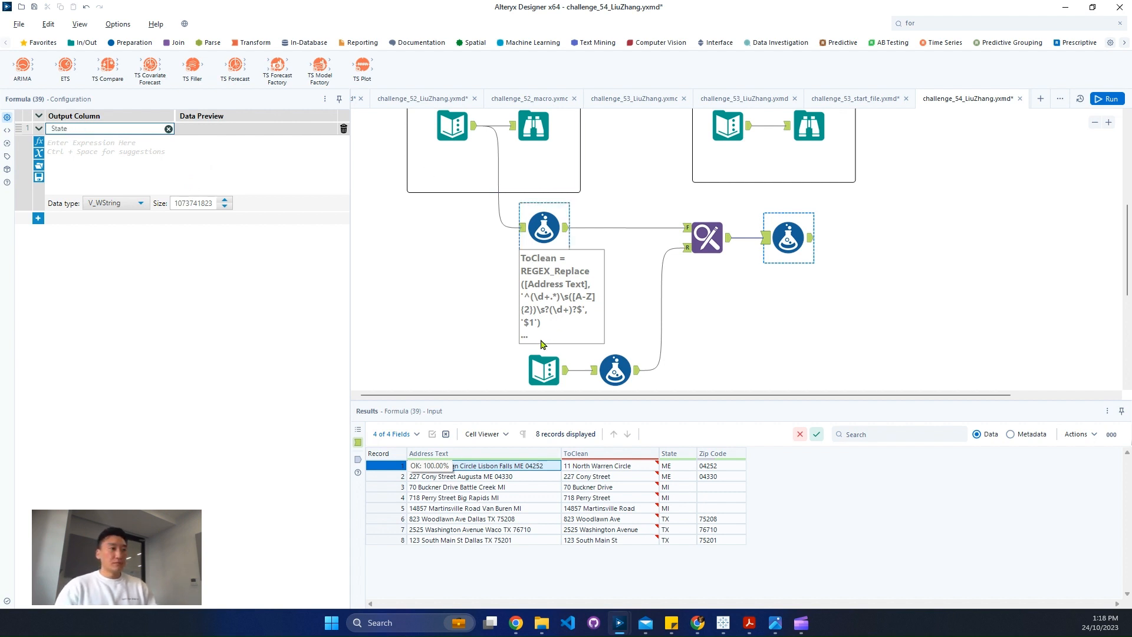
pyautogui.click(543, 370)
pyautogui.click(776, 260)
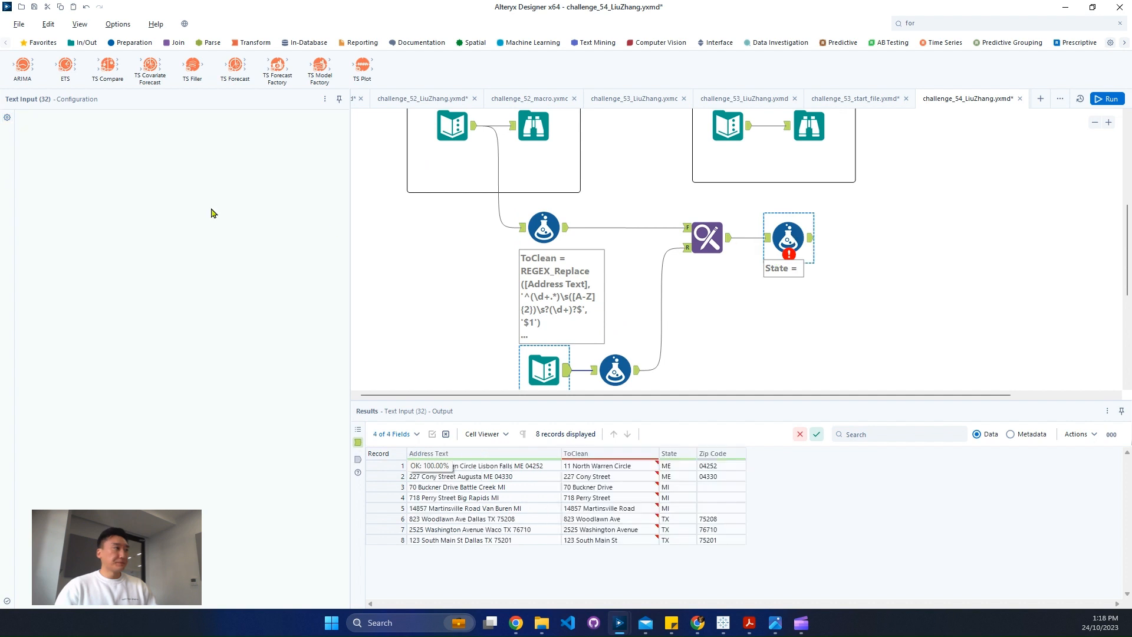
pyautogui.click(101, 129)
pyautogui.click(73, 143)
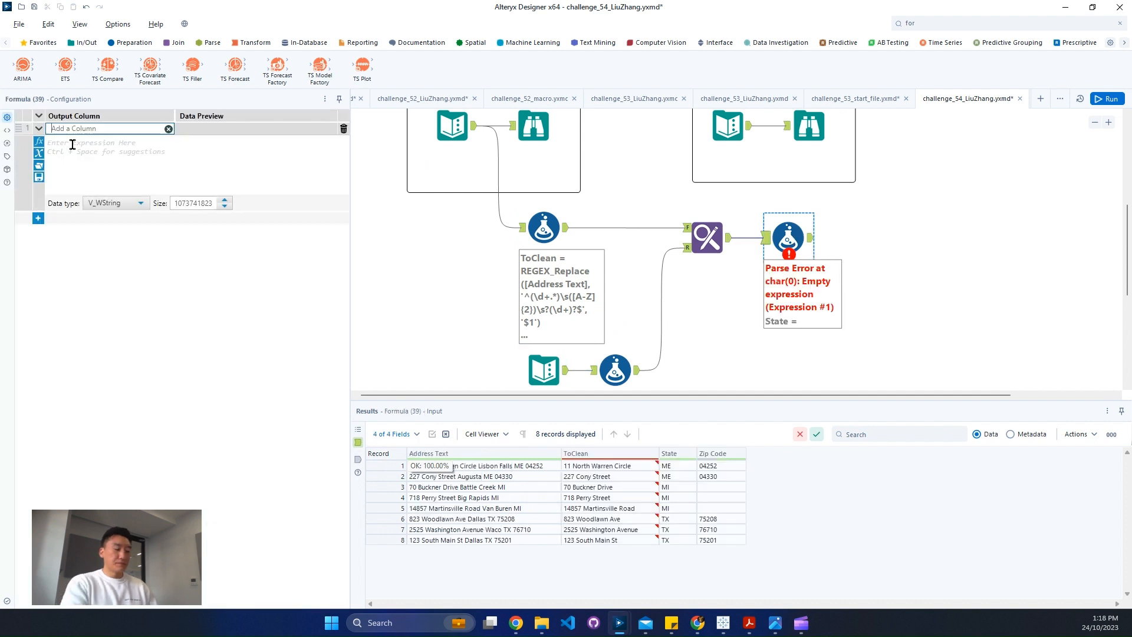
pyautogui.write('City')
pyautogui.click(72, 145)
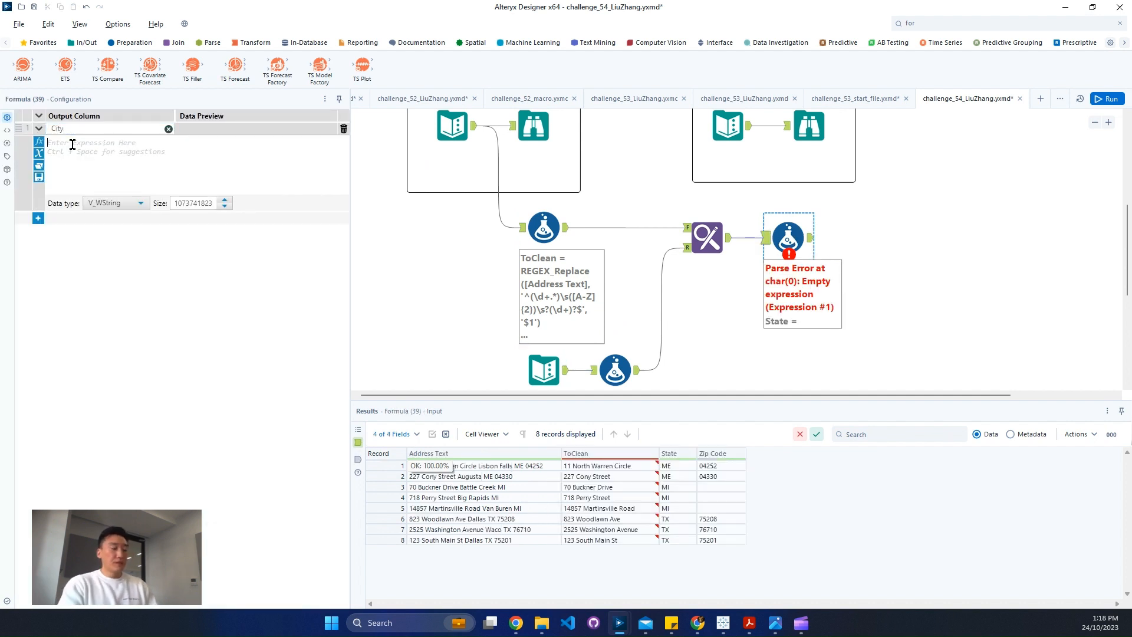
# Start the City expression with the Replace function, using [Address Text] as its source string
pyautogui.write('replace')
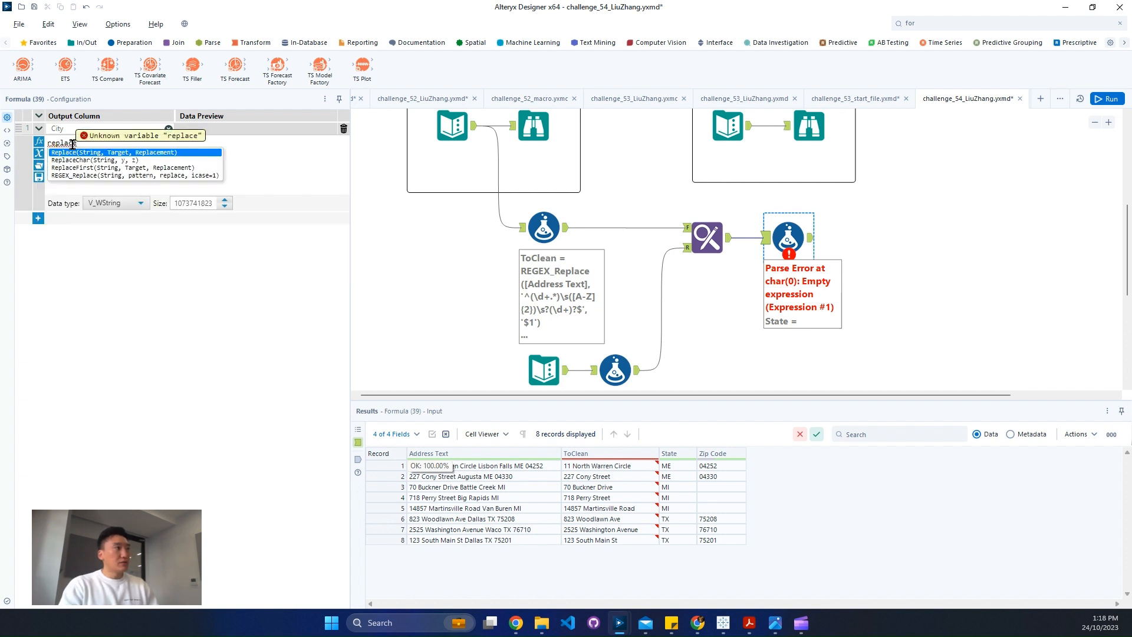
pyautogui.press('Down')
pyautogui.press('Down')
pyautogui.press('Up')
pyautogui.press('Down')
pyautogui.press('Up')
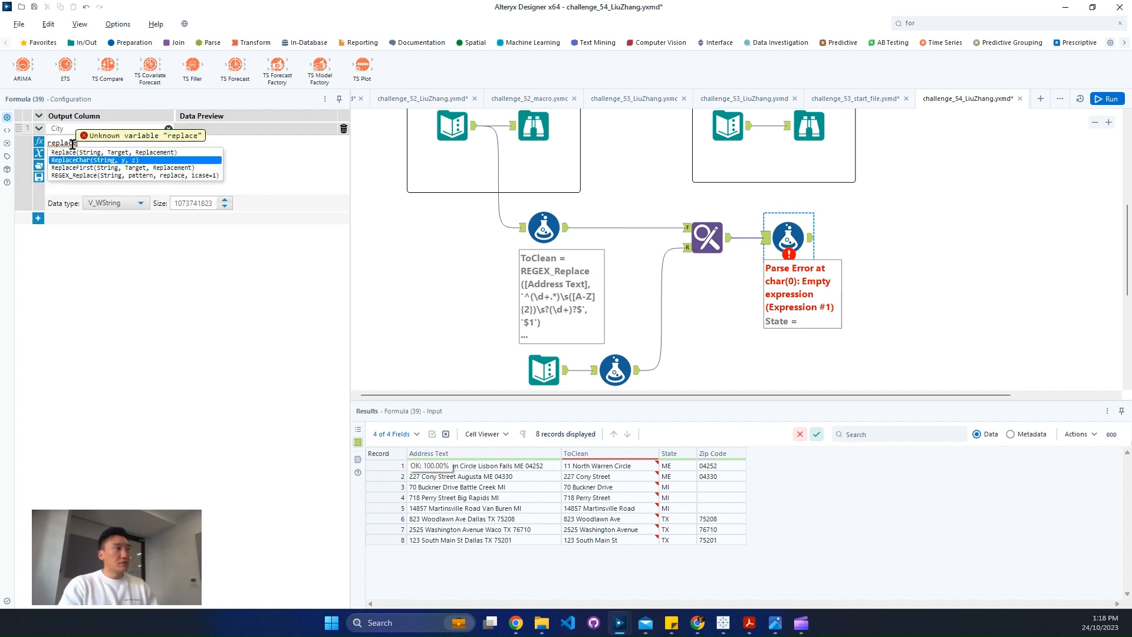
pyautogui.press('Up')
pyautogui.press('Return')
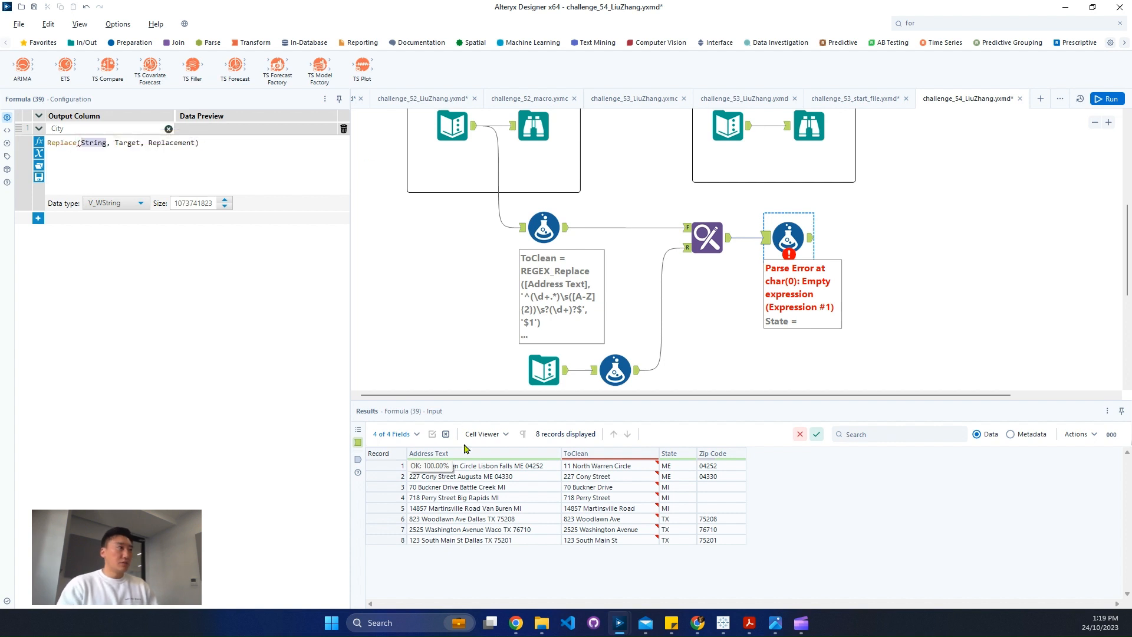
pyautogui.write('add')
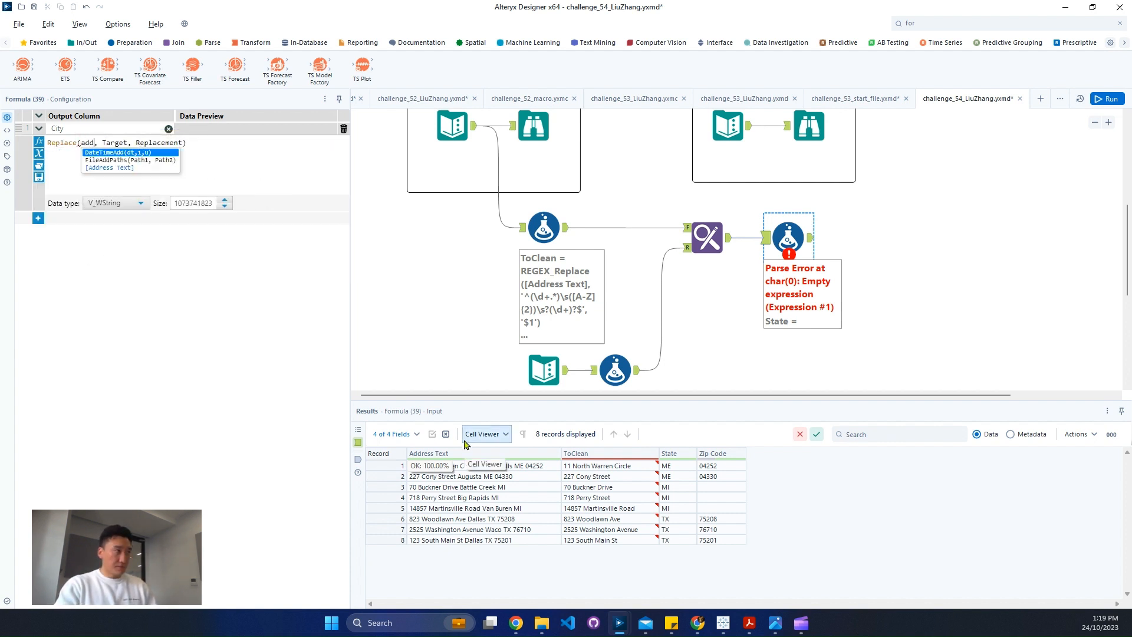
pyautogui.press('Down')
pyautogui.press('Down')
pyautogui.press('Return')
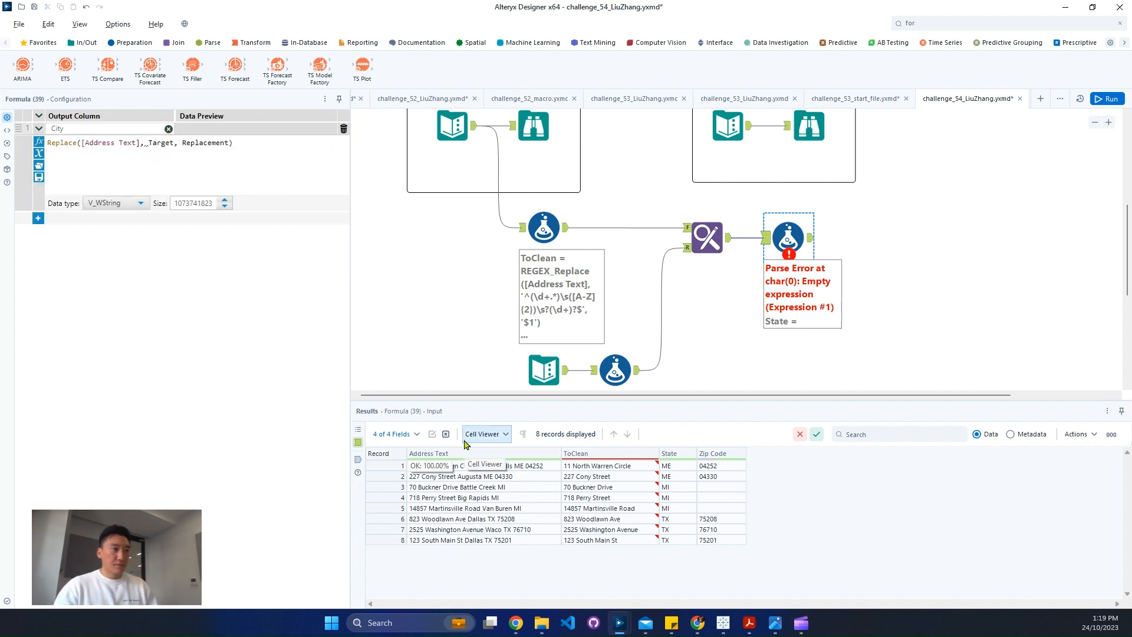
# Complete the City expression with [ToClean] as the target and an empty string '' as the replacement
pyautogui.doubleClick(152, 142)
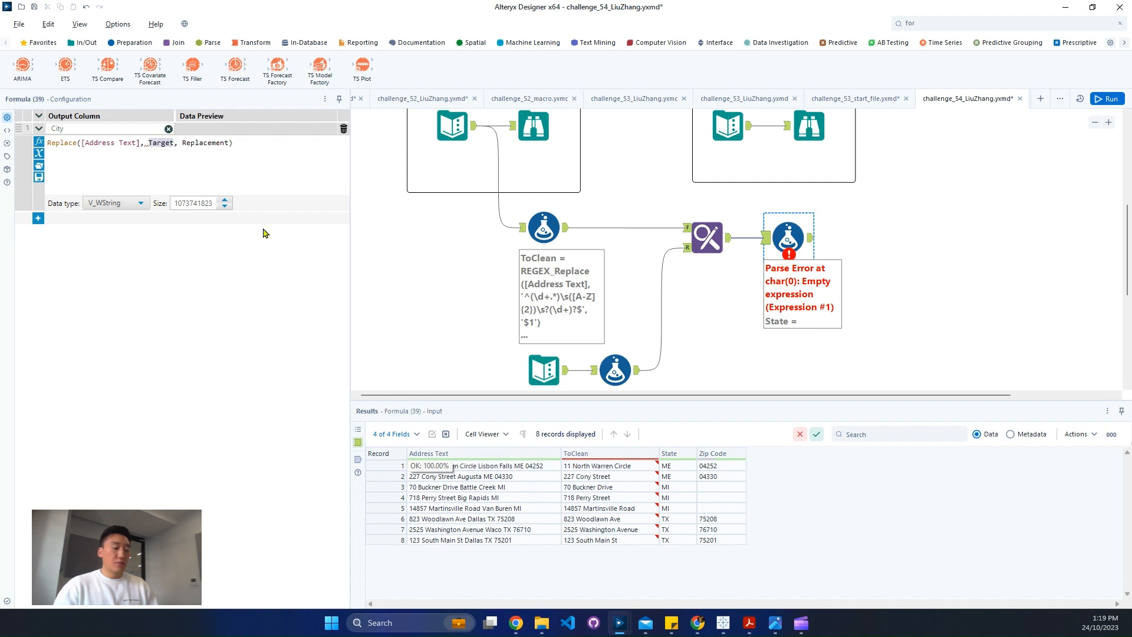
pyautogui.write('toc')
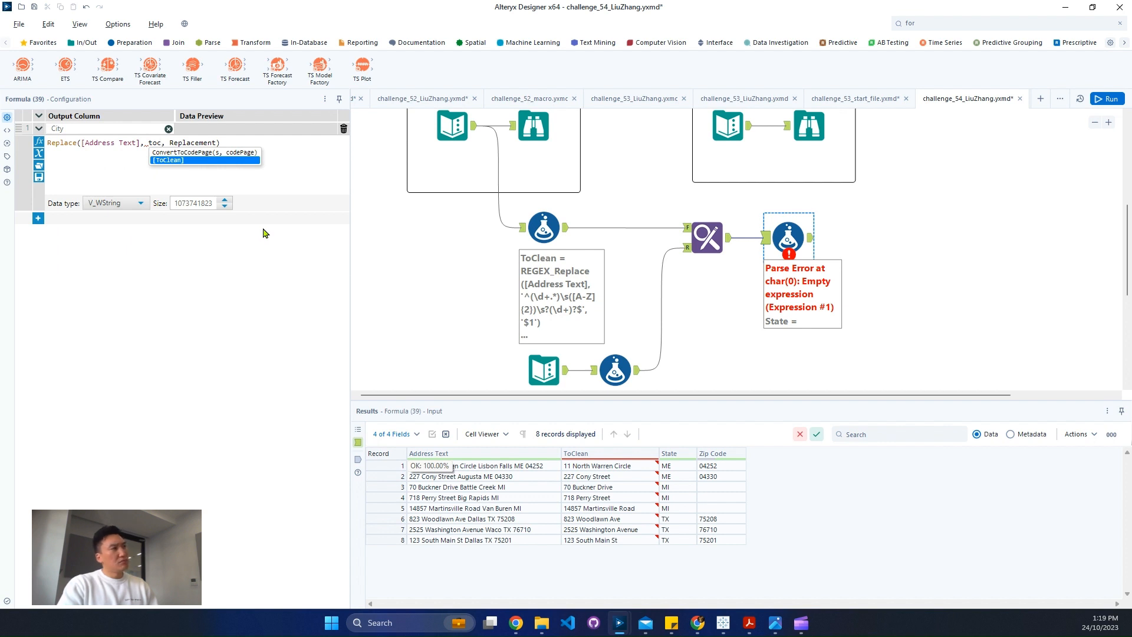
pyautogui.press('Return')
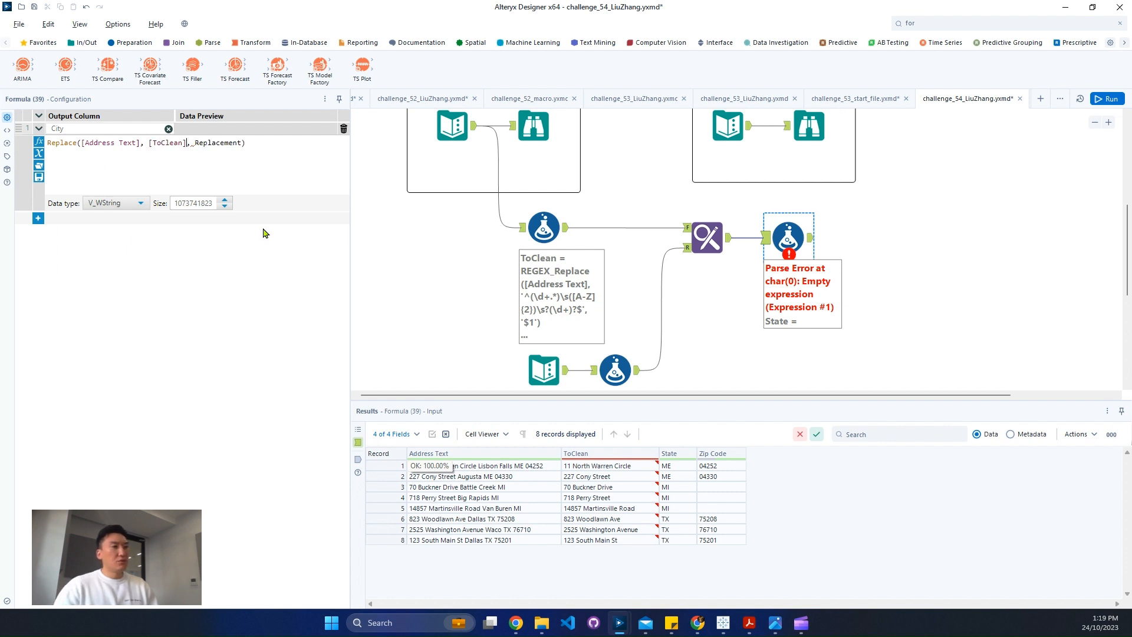
pyautogui.doubleClick(228, 143)
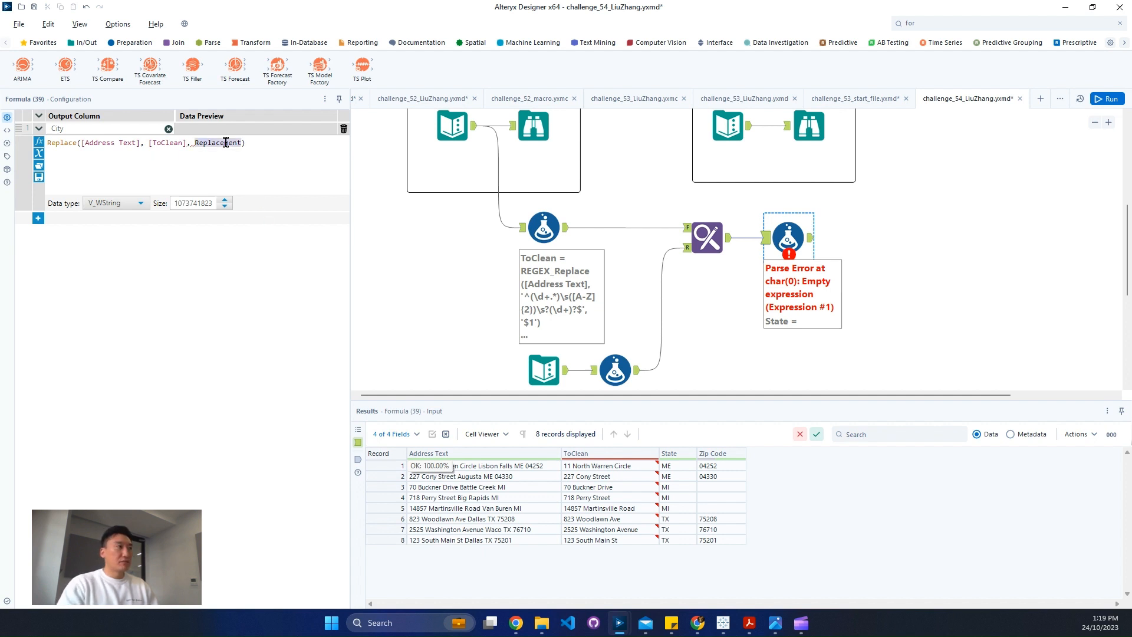
pyautogui.write("''")
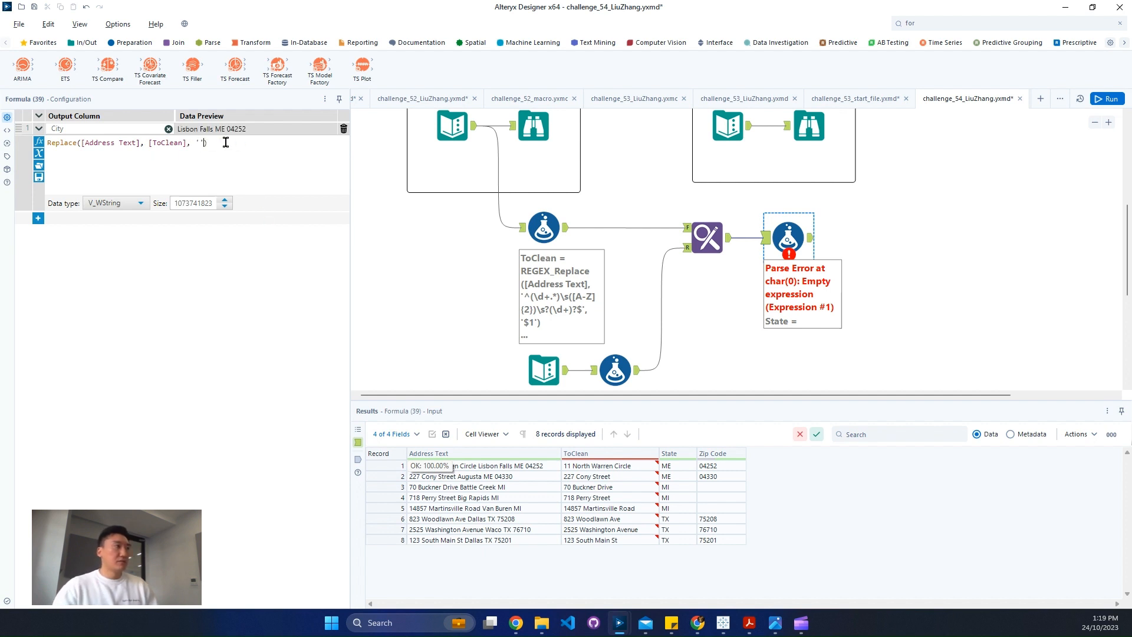
# Add a second expression that updates the City column, pasting in a copy of the first Replace expression
pyautogui.click(38, 219)
pyautogui.click(73, 220)
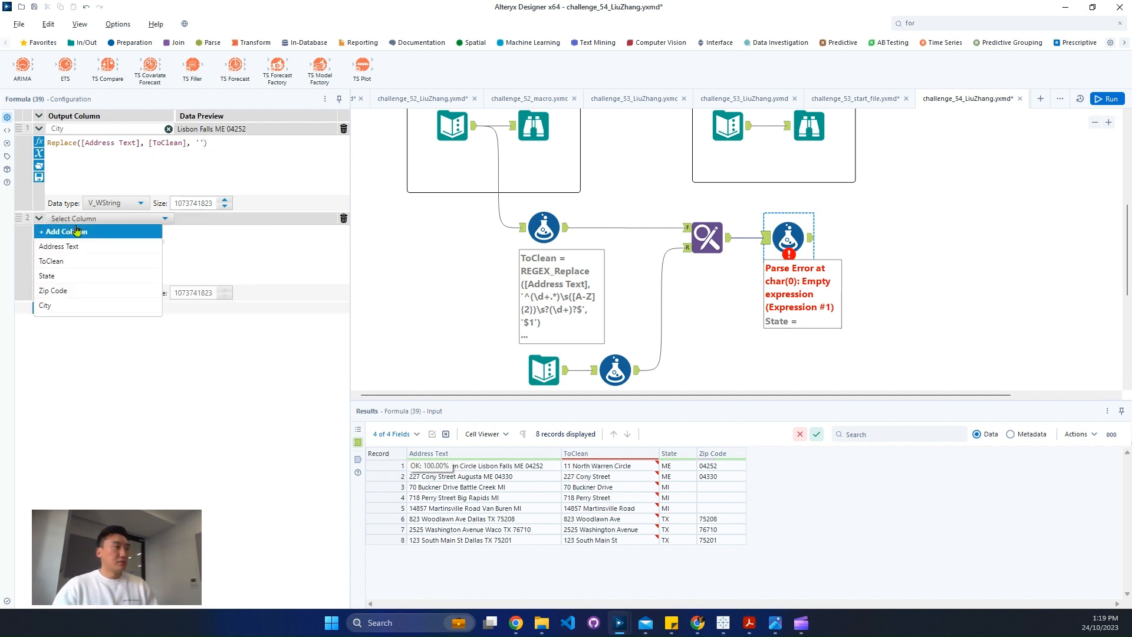
pyautogui.click(61, 305)
pyautogui.click(171, 262)
pyautogui.write("Replace([Address Text], [ToClean], '')")
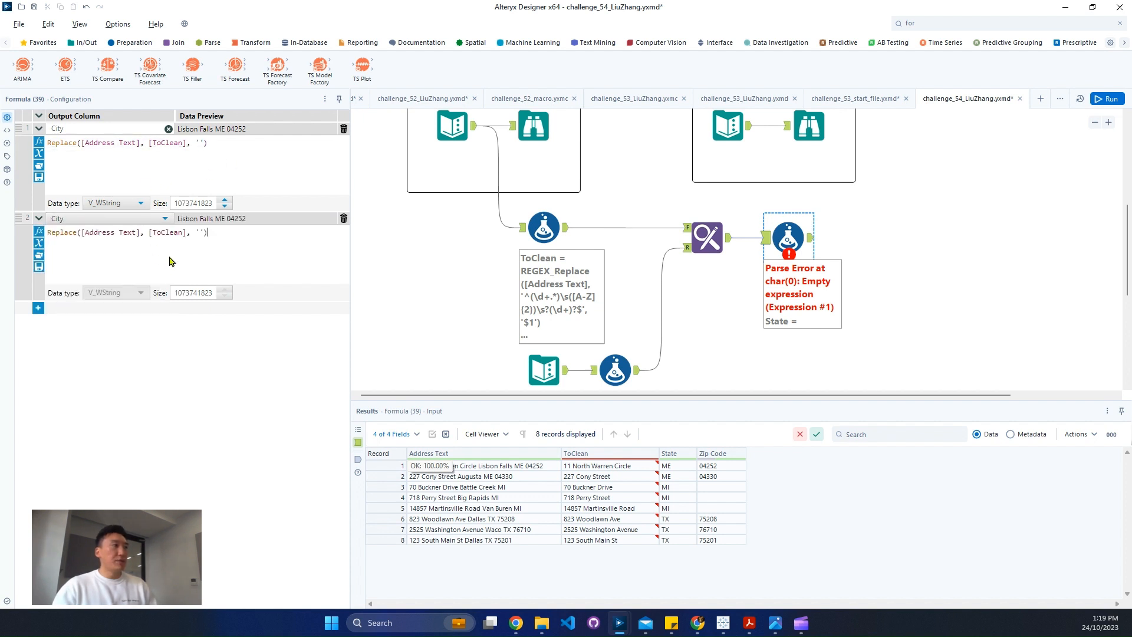
# Change the second City expression to Replace([City], [State], '')
pyautogui.doubleClick(158, 231)
pyautogui.press('BackSpace')
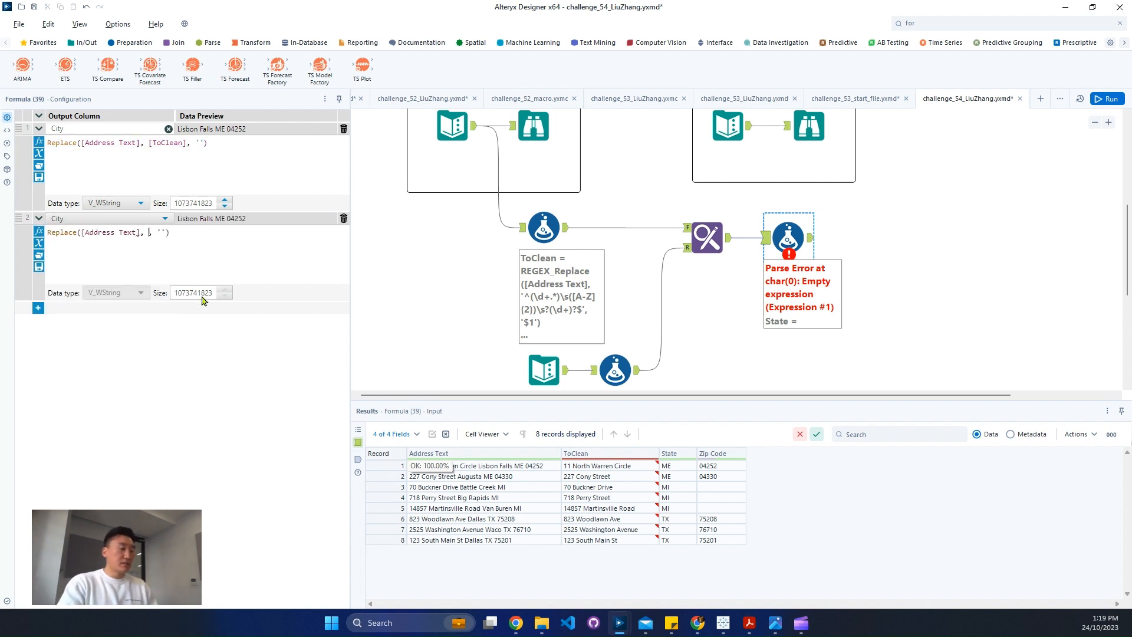
pyautogui.write('[State]')
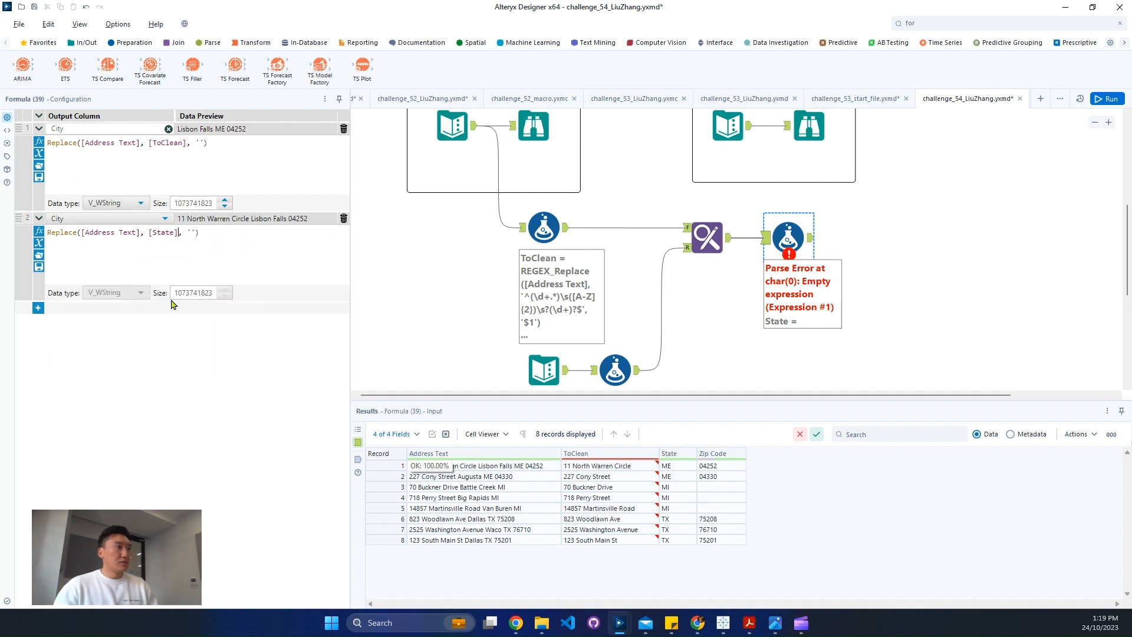
pyautogui.moveTo(136, 233); pyautogui.dragTo(79, 234)
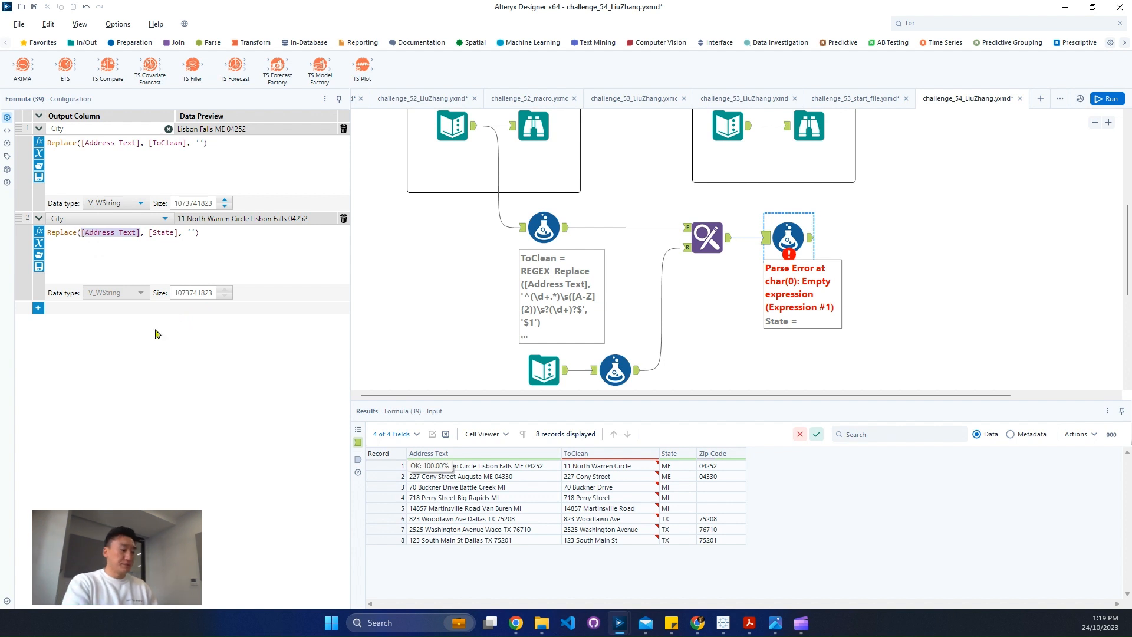
pyautogui.write('city')
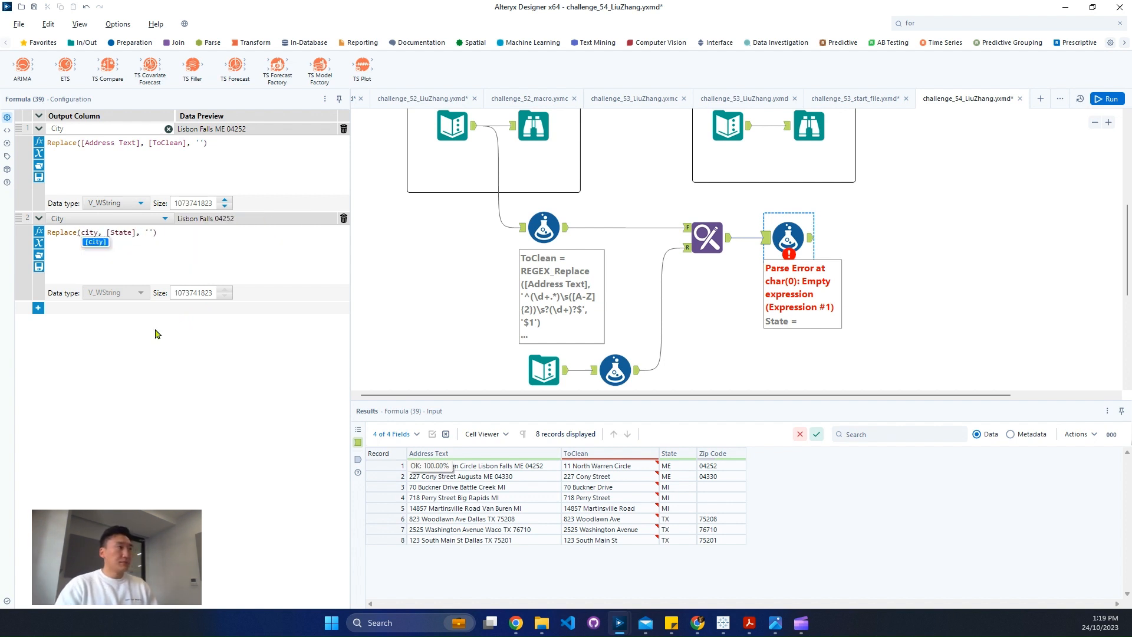
pyautogui.press('Return')
# Add a third City expression based on a copy of the second, reading Replace([City], [Zip Code], '')
pyautogui.click(38, 307)
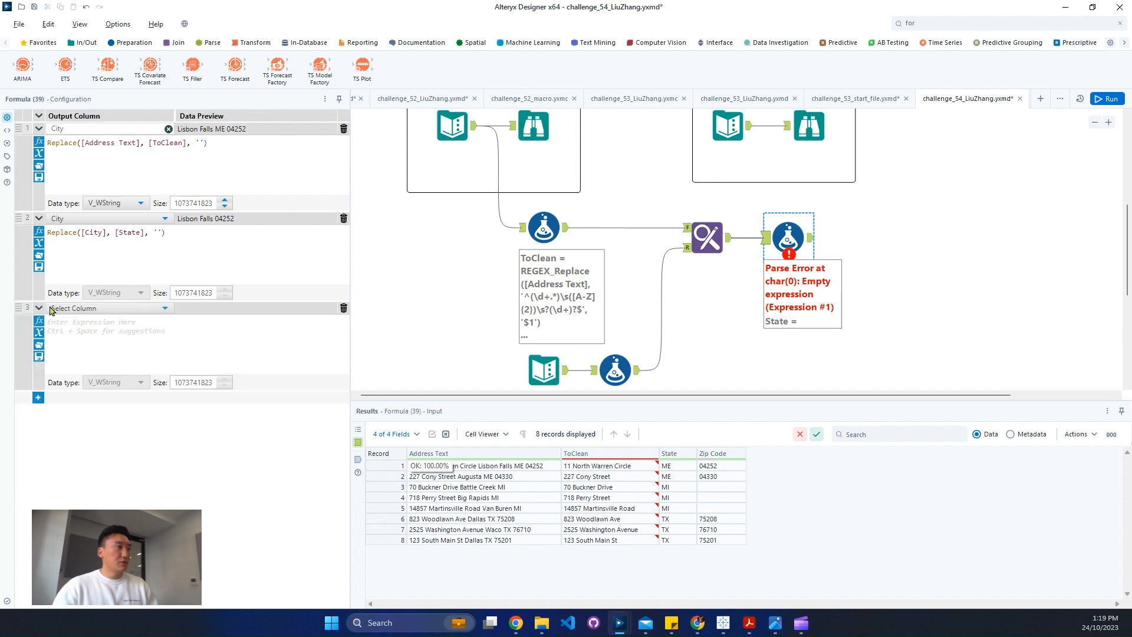
pyautogui.click(71, 308)
pyautogui.click(68, 397)
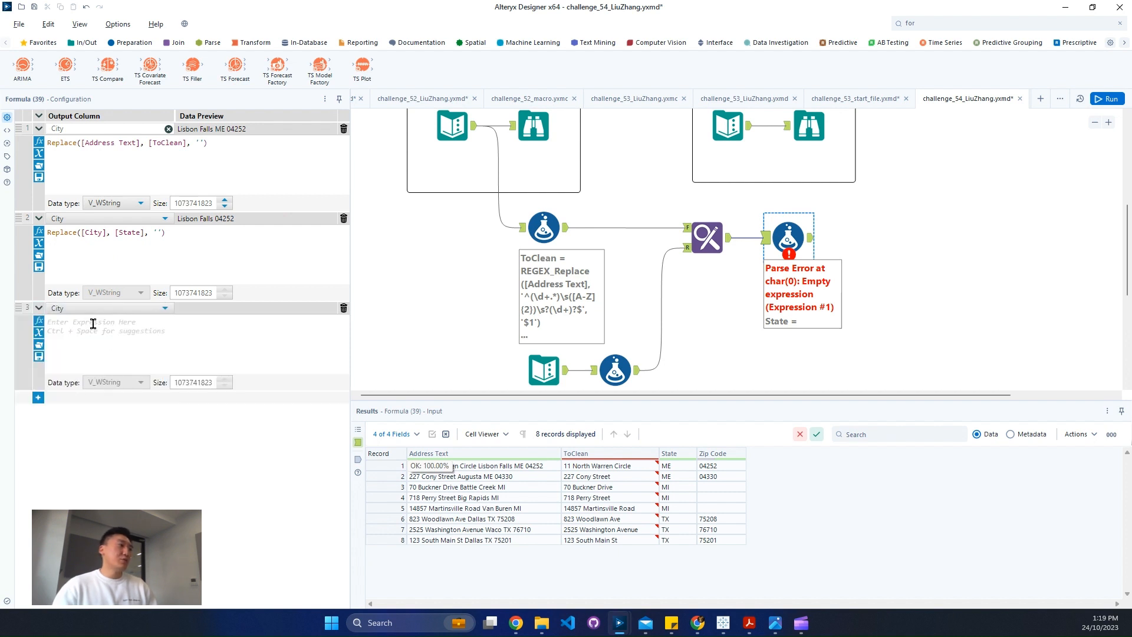
pyautogui.click(145, 233)
pyautogui.hotkey('ctrl', 'a')
pyautogui.hotkey('ctrl', 'c')
pyautogui.click(204, 348)
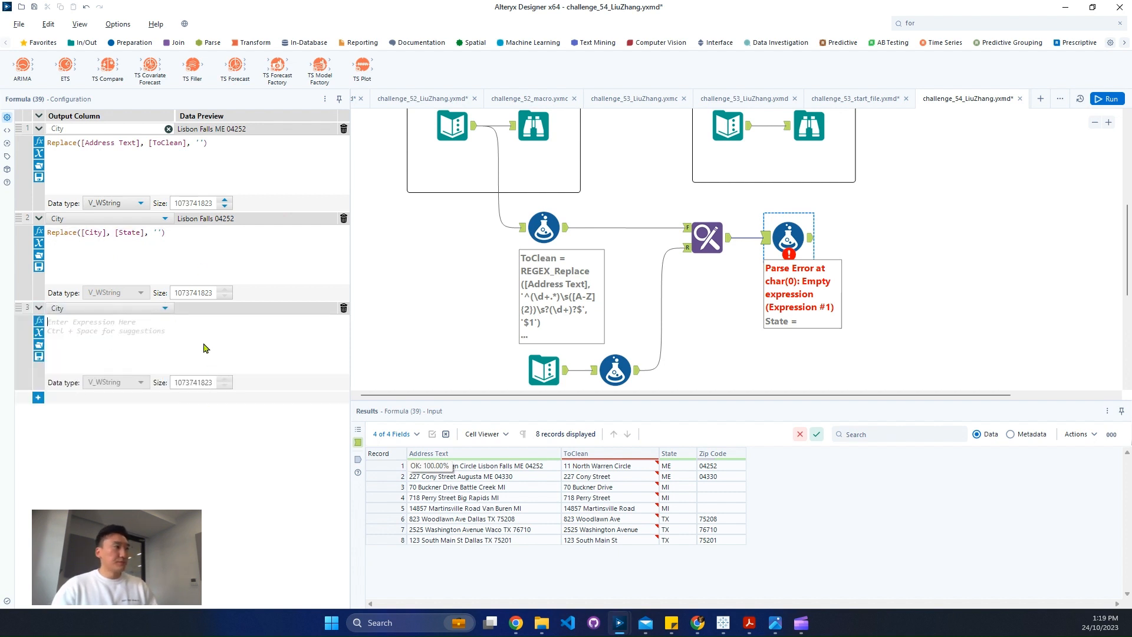
pyautogui.hotkey('ctrl', 'v')
pyautogui.doubleClick(129, 322)
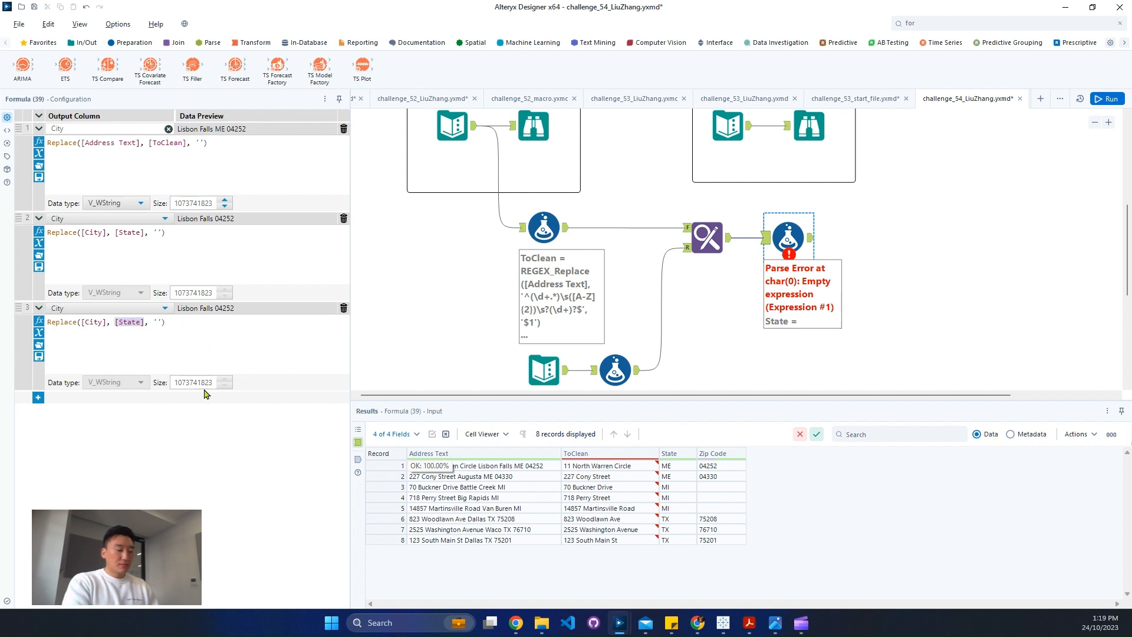
pyautogui.write('[Zip Code]')
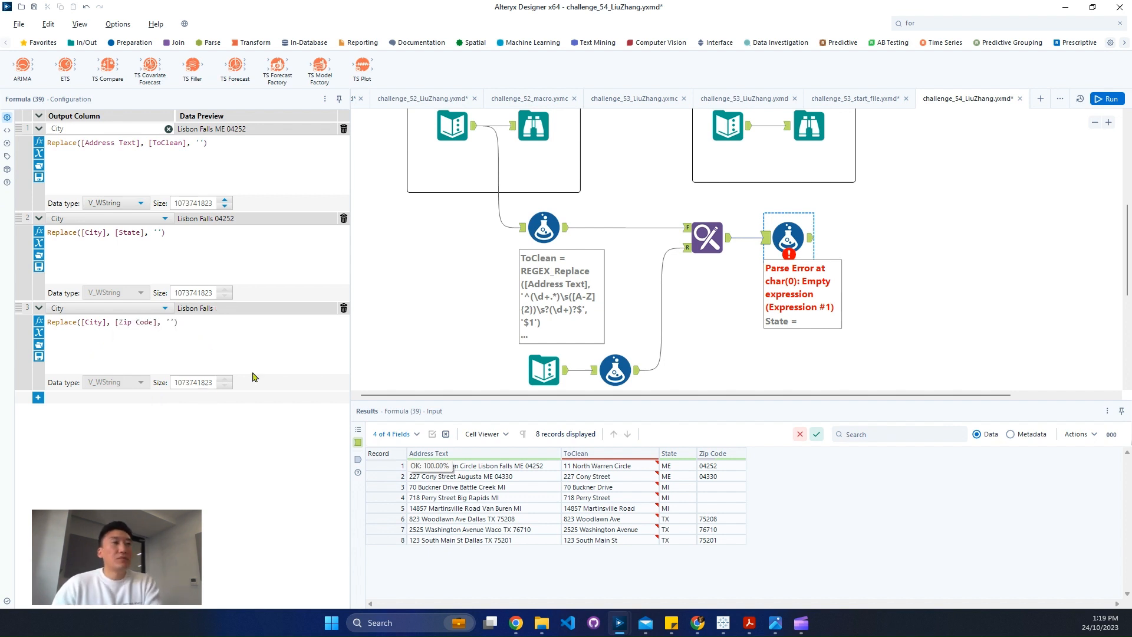
# Run the workflow and check the first record's ToClean and City values in the Formula output
pyautogui.click(1107, 98)
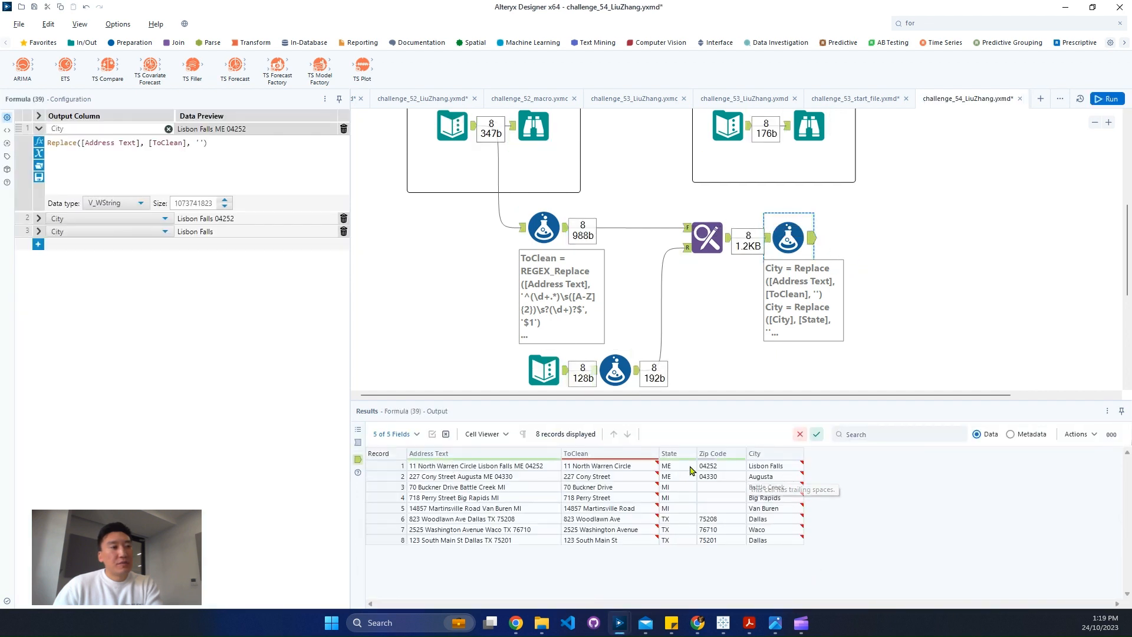
pyautogui.click(610, 465)
pyautogui.click(766, 465)
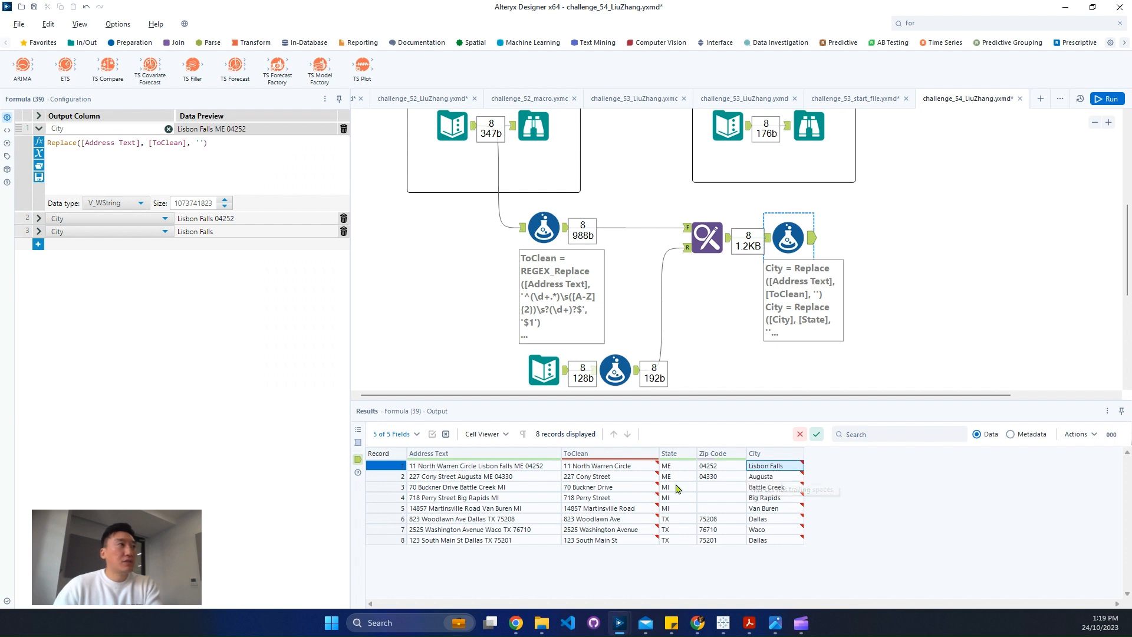
# Find the Select tool and add it after the Formula tool that builds City
pyautogui.click(978, 24)
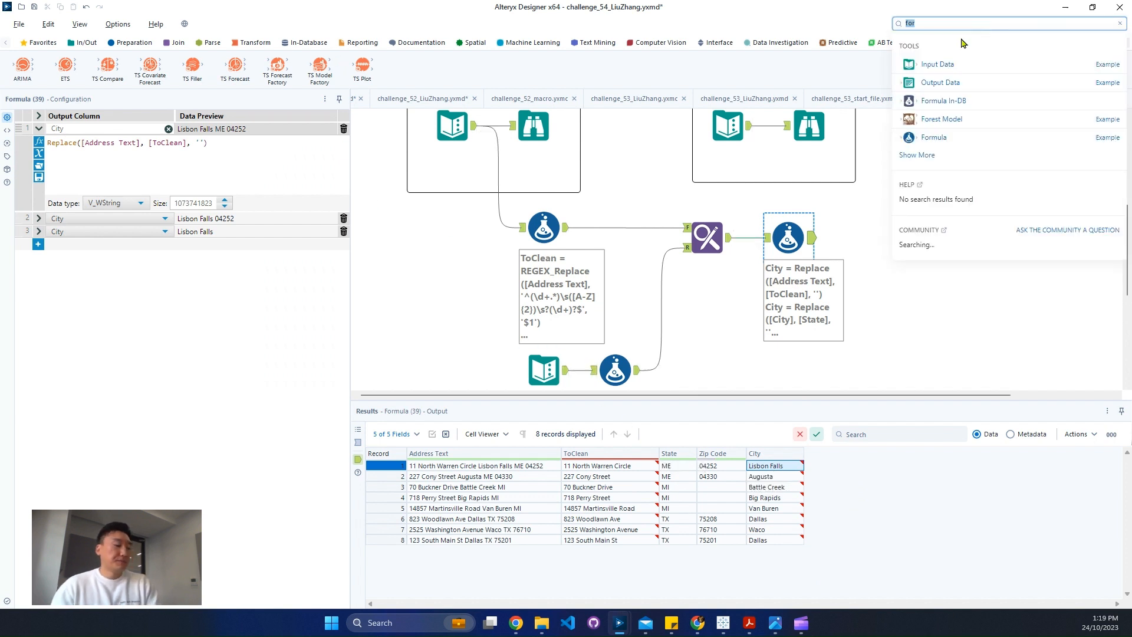
pyautogui.write('sel')
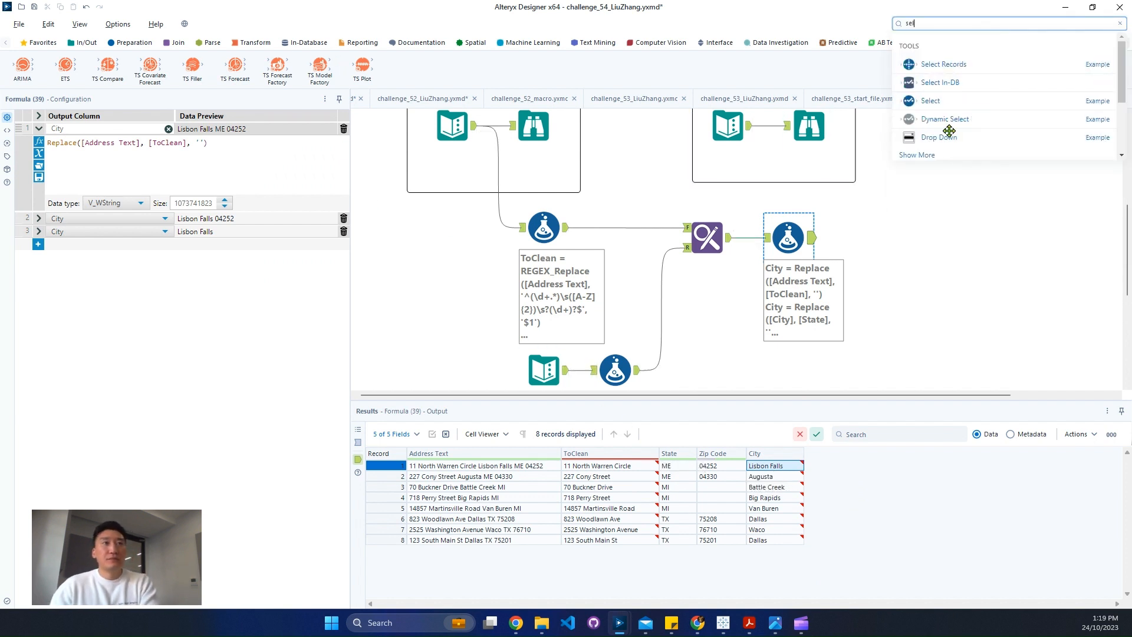
pyautogui.moveTo(931, 100); pyautogui.dragTo(867, 236)
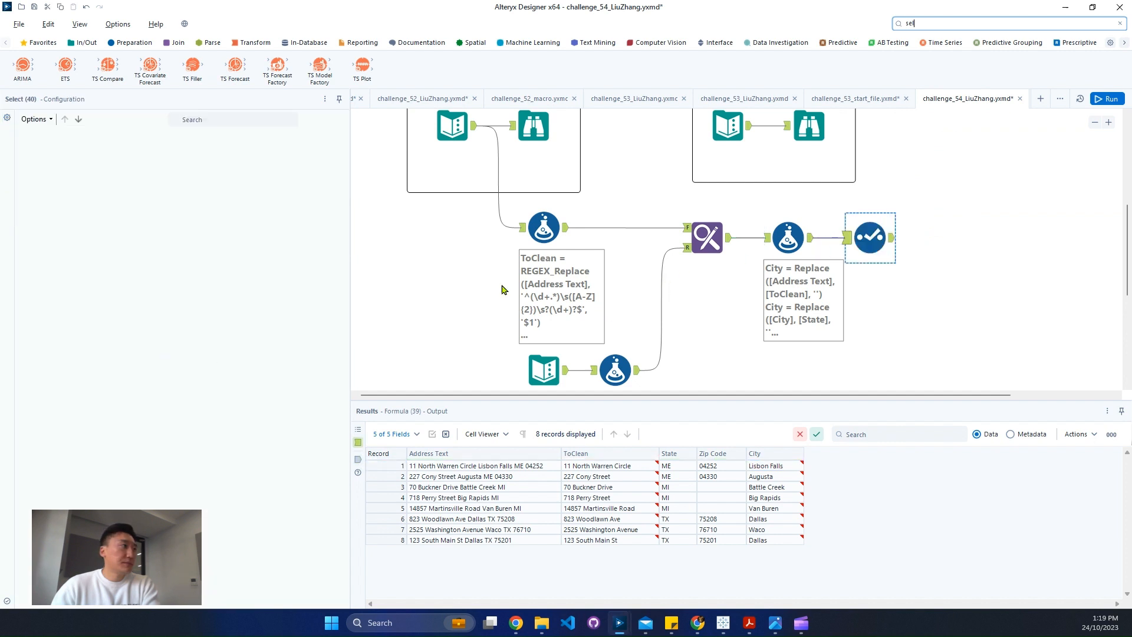
# In the Select tool, move City above State, deselect Address Text and rename ToClean to Address
pyautogui.click(76, 202)
pyautogui.click(64, 119)
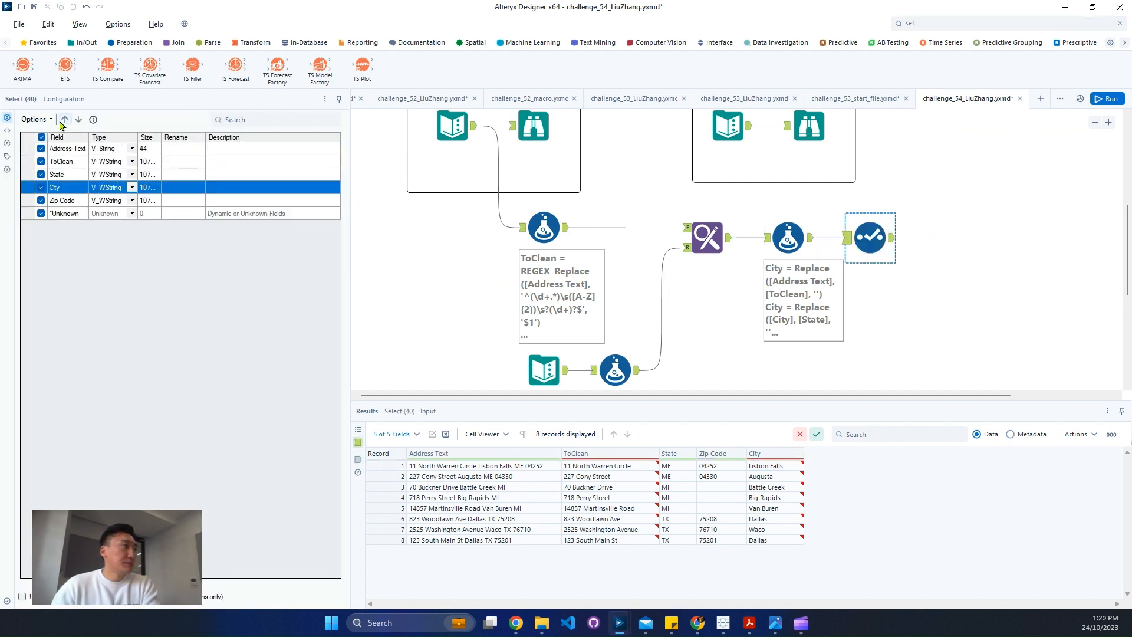
pyautogui.click(65, 120)
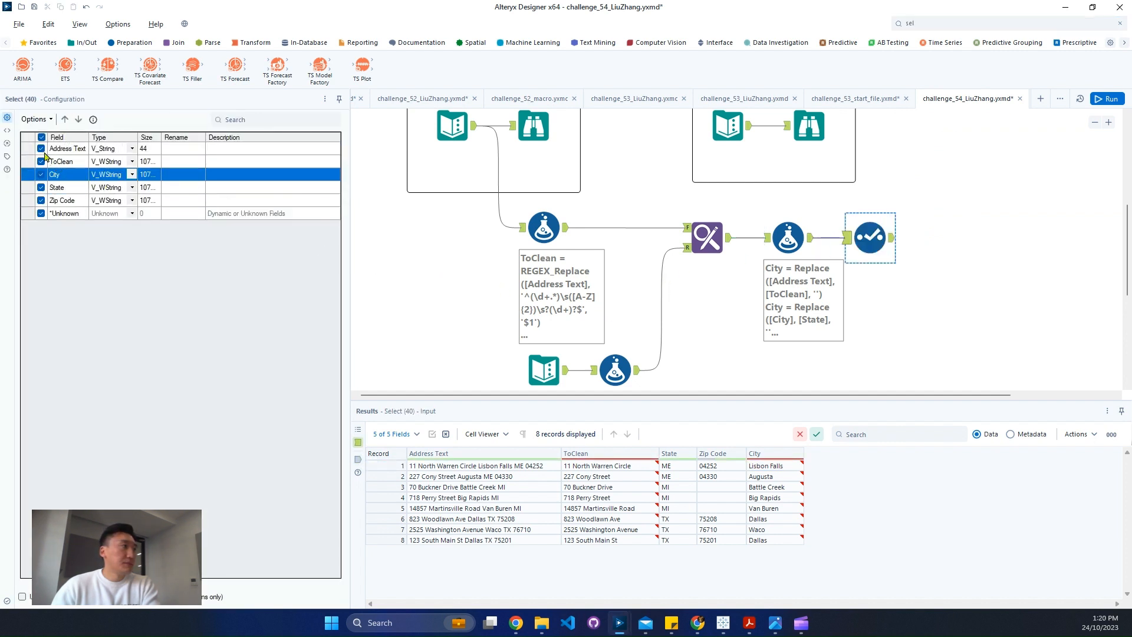
pyautogui.click(41, 150)
pyautogui.click(180, 160)
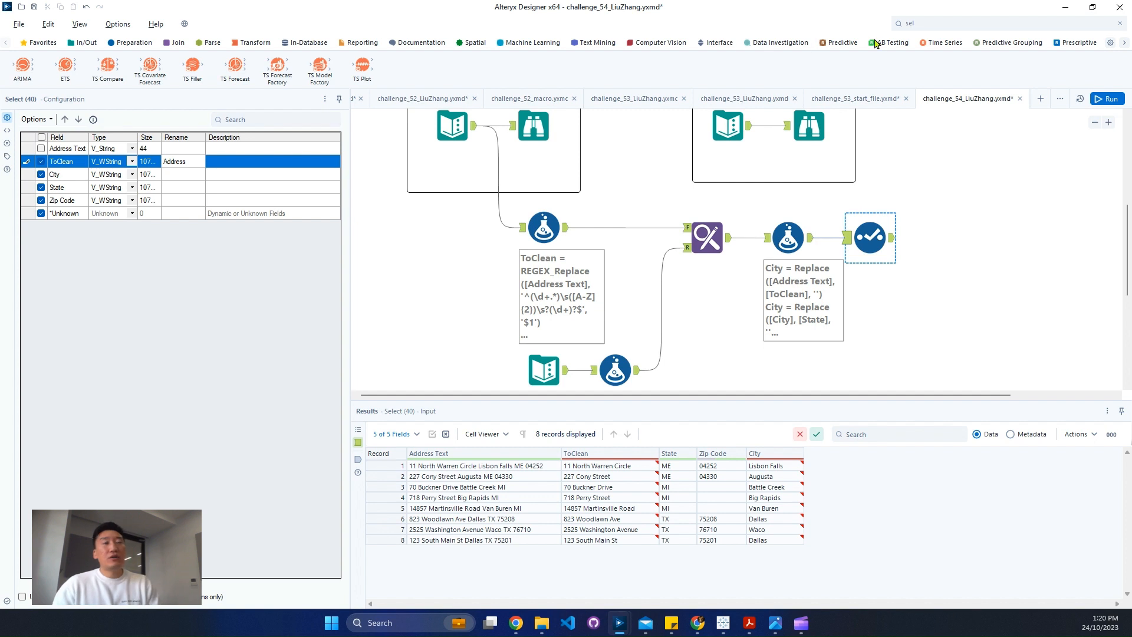
# Find the Multi-Field Formula tool and add it after the Select tool
pyautogui.click(940, 22)
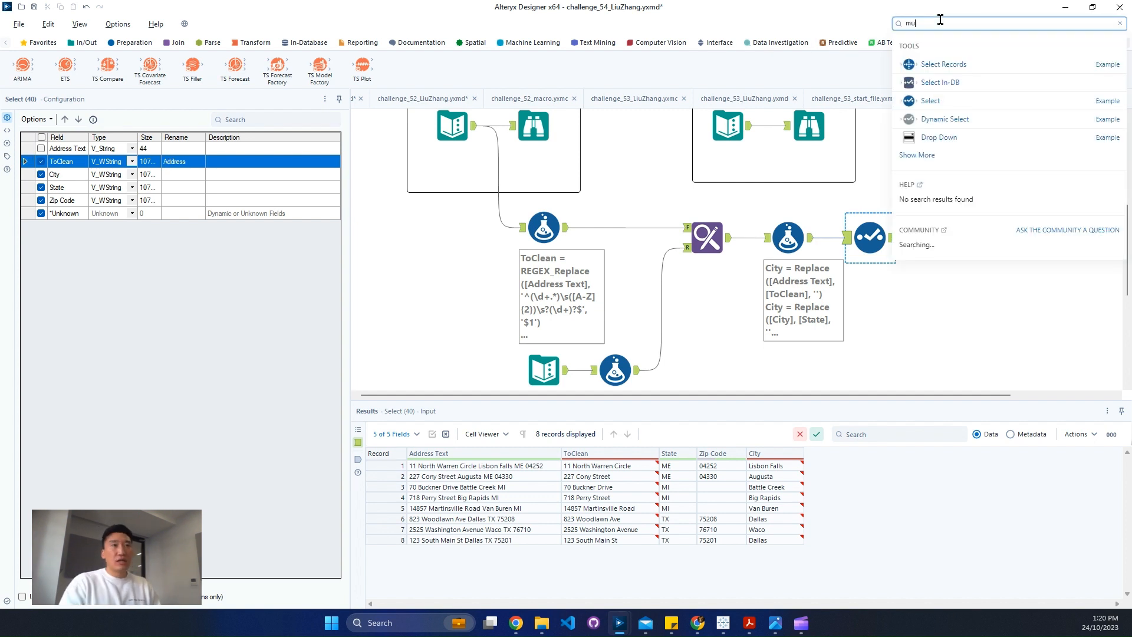
pyautogui.write('mul')
pyautogui.moveTo(967, 65); pyautogui.dragTo(962, 238)
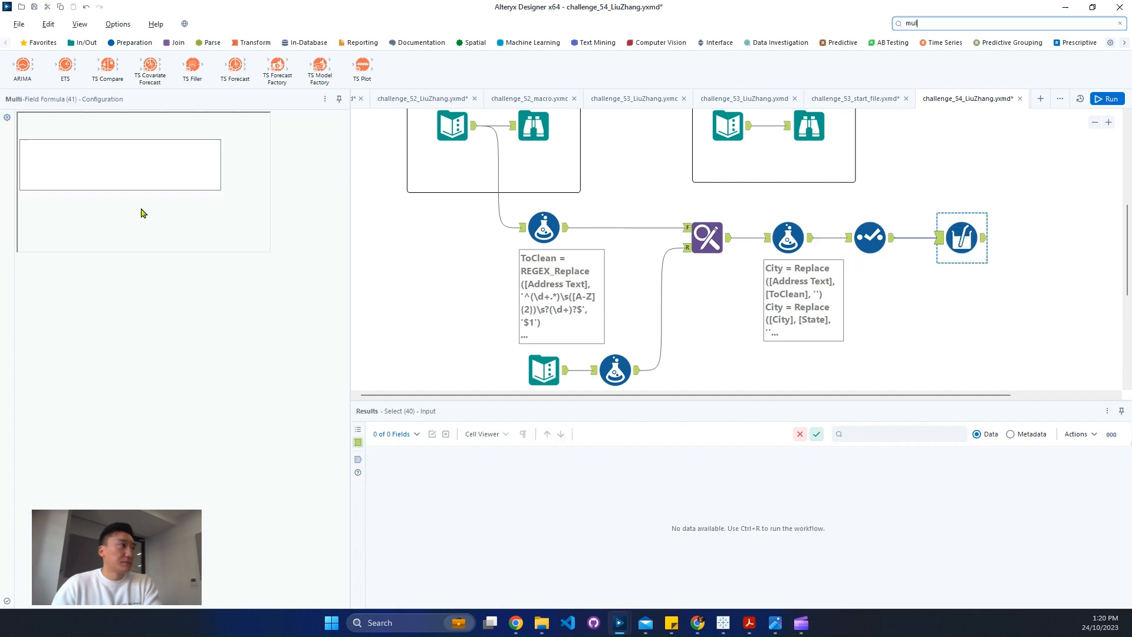
# Apply the Multi-Field Formula to all Text fields and turn off Copy Output Fields and Add
pyautogui.click(88, 125)
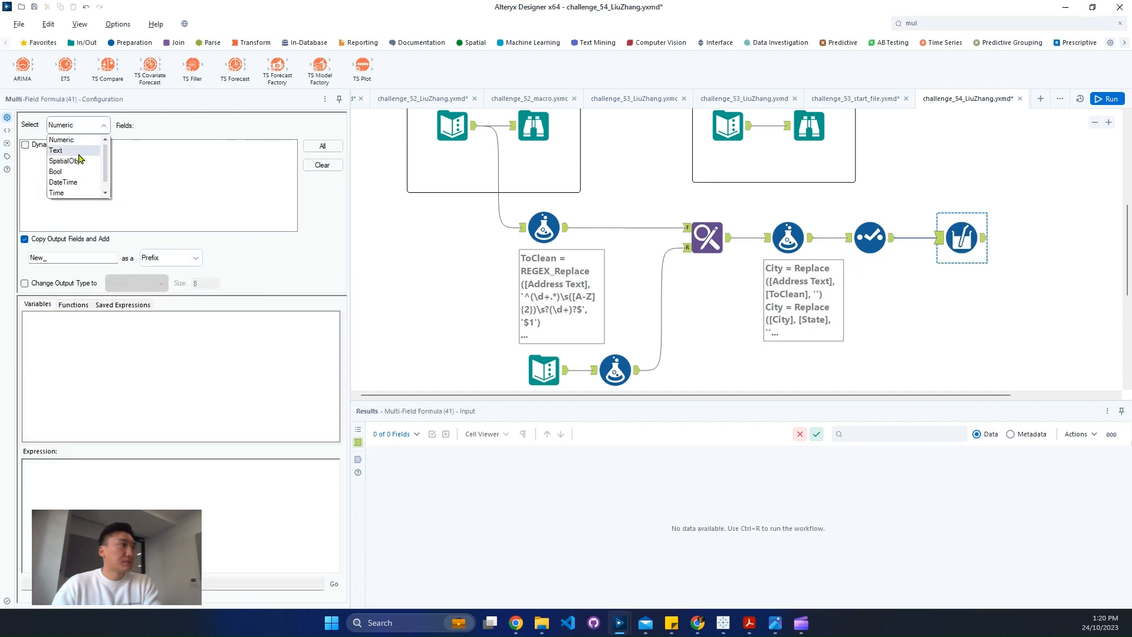
pyautogui.click(82, 152)
pyautogui.click(323, 146)
pyautogui.click(48, 239)
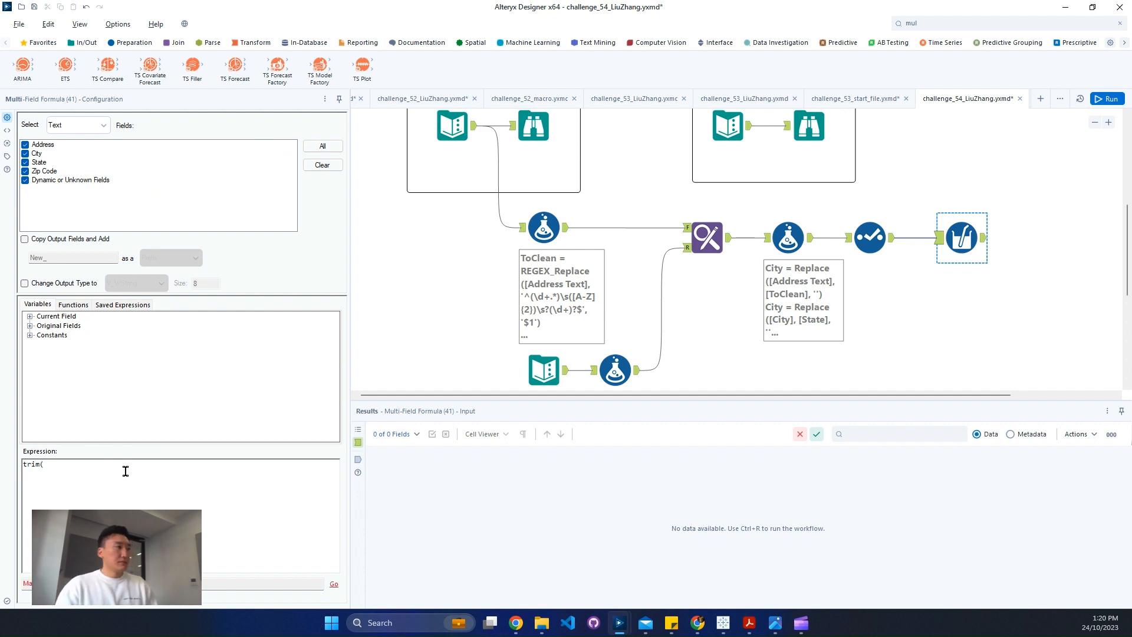
# Enter the Multi-Field expression trim([_CurrentField_], ' ') and run the workflow
pyautogui.click(29, 316)
pyautogui.doubleClick(69, 325)
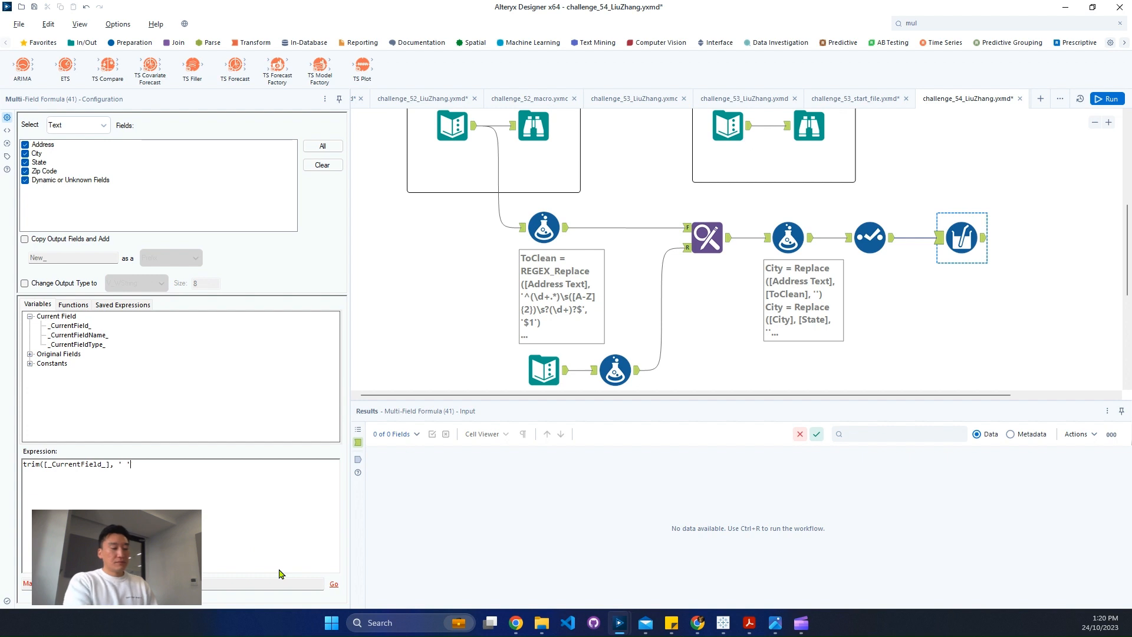
pyautogui.write("')")
pyautogui.click(869, 481)
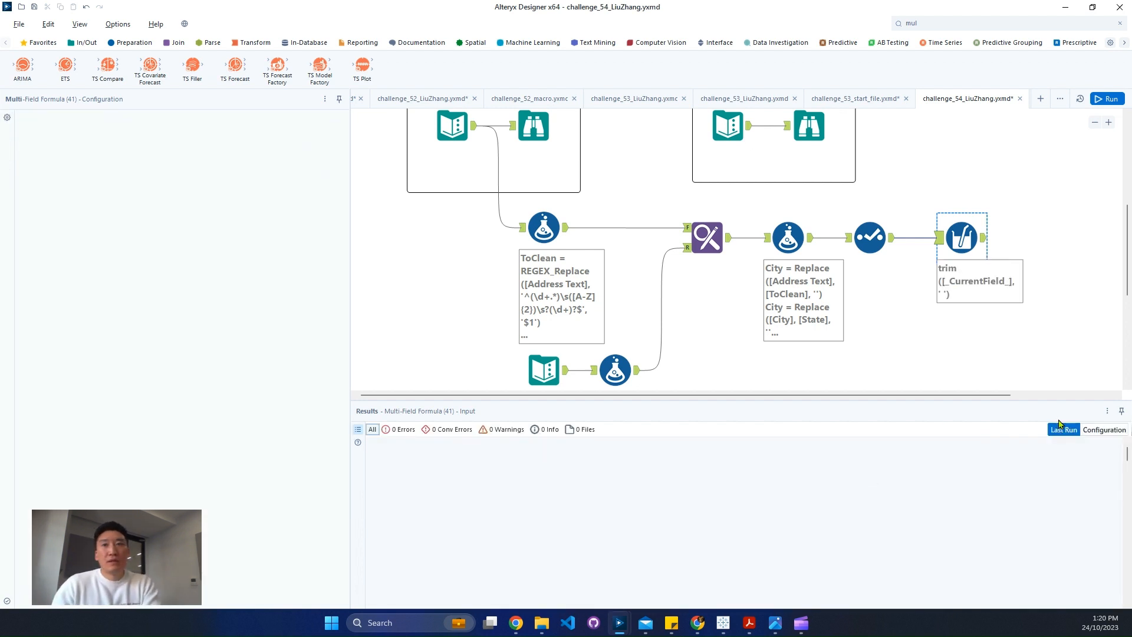
# Run the workflow and show the output records of the Multi-Field Formula tool
pyautogui.hotkey('ctrl', 'r')
pyautogui.click(985, 248)
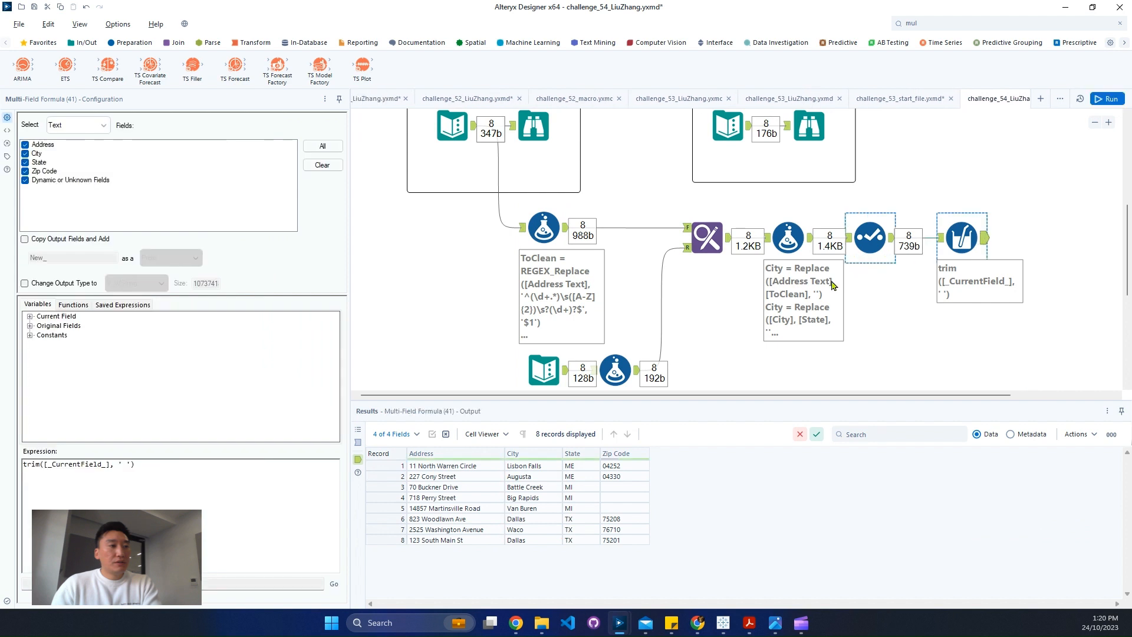
# Review the original Address Text input and the City and State lookup input against the Multi-Field Formula tool's final output
pyautogui.scroll(1, 828, 289)
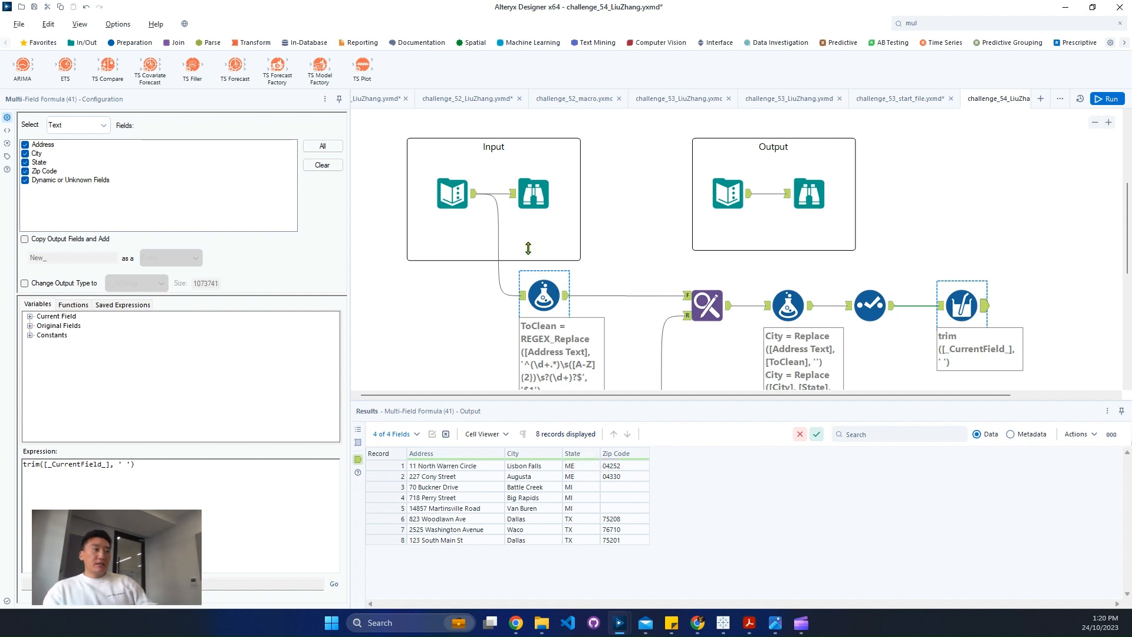
pyautogui.click(451, 195)
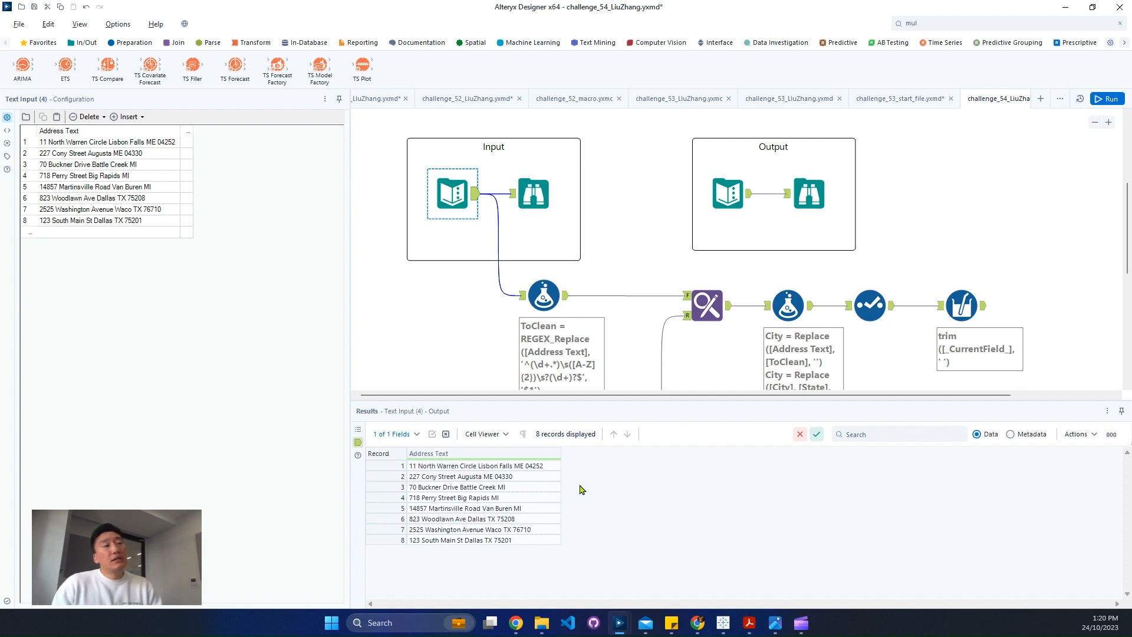
pyautogui.scroll(-3, 731, 357)
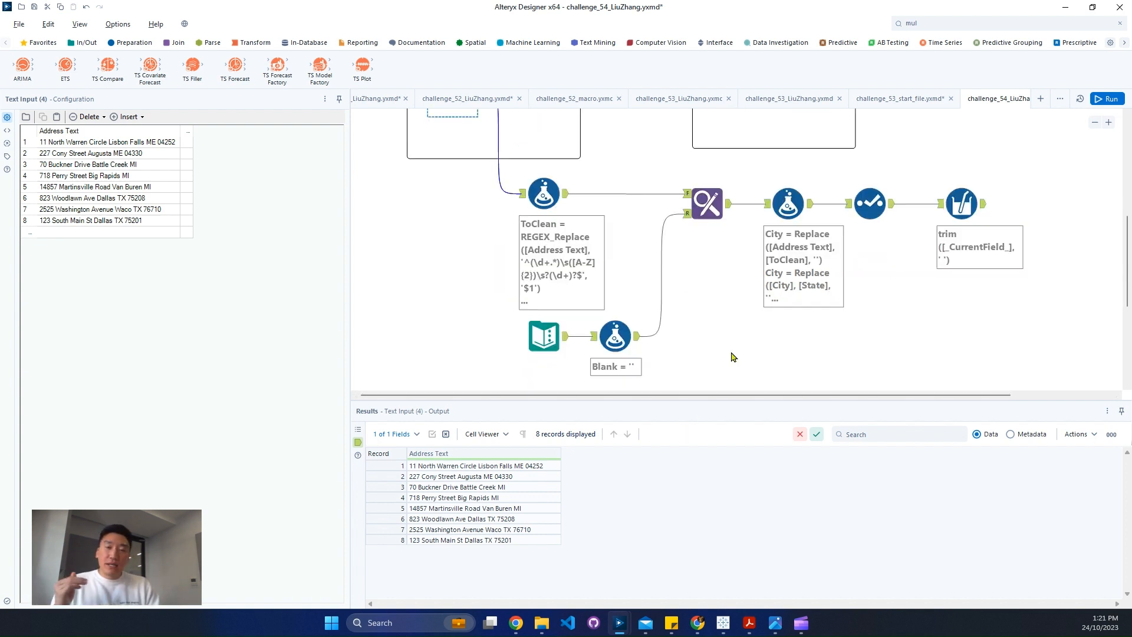
pyautogui.click(555, 343)
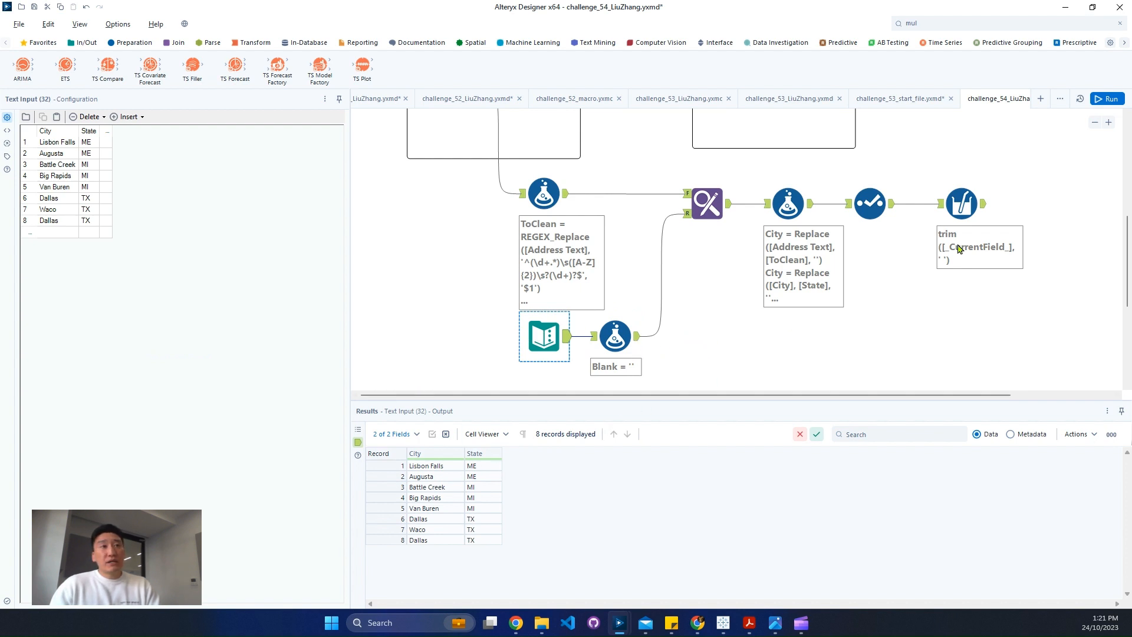
pyautogui.click(986, 206)
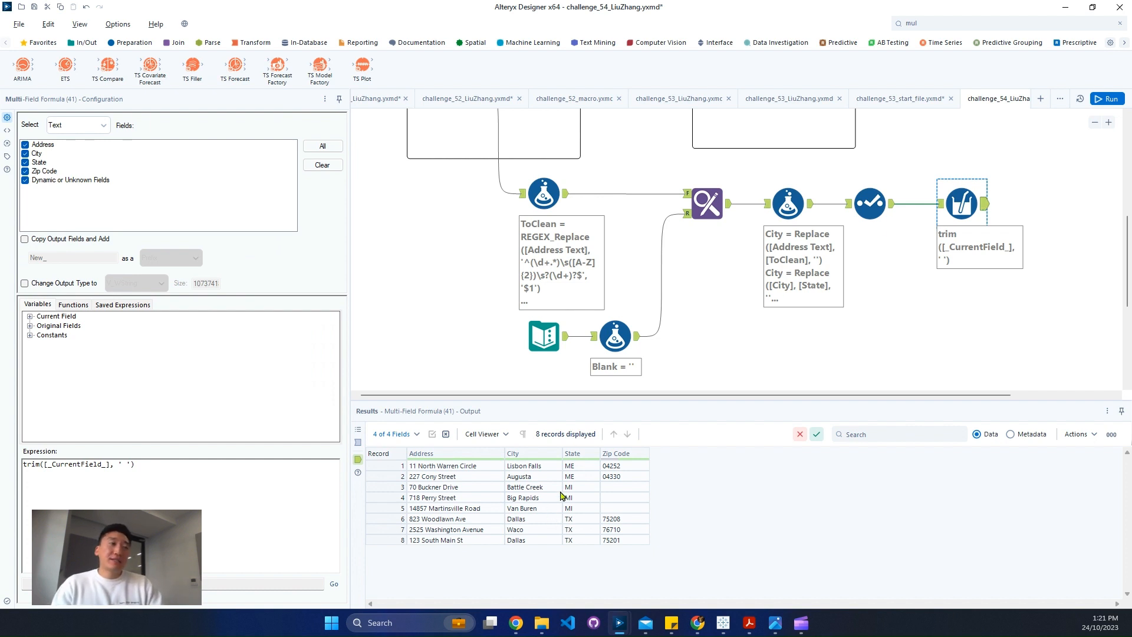
pyautogui.click(543, 344)
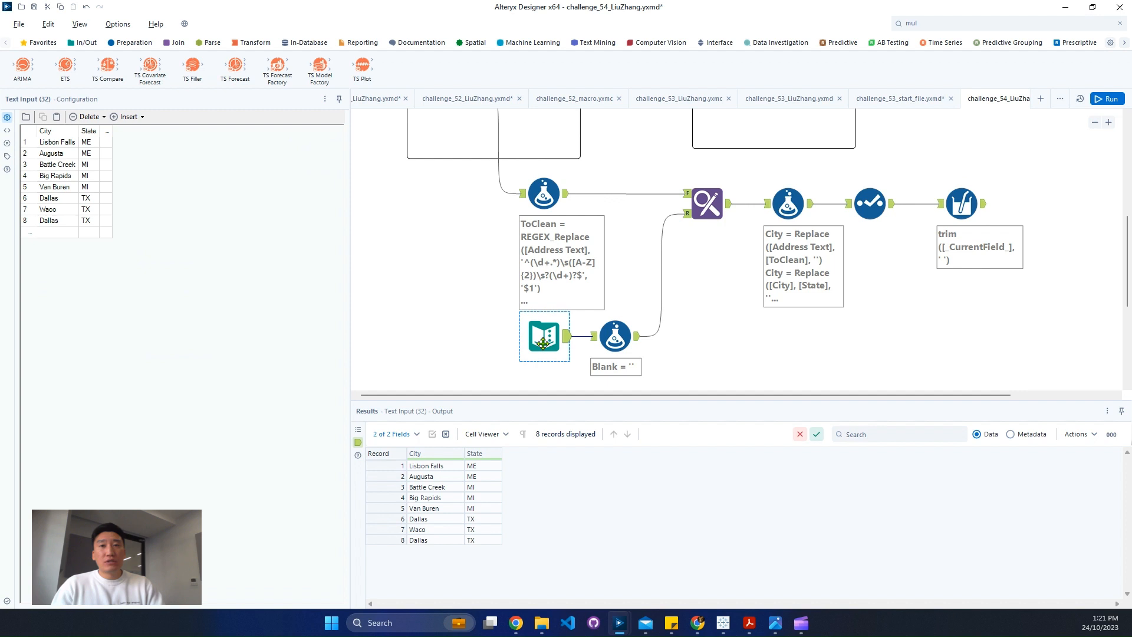
pyautogui.click(969, 208)
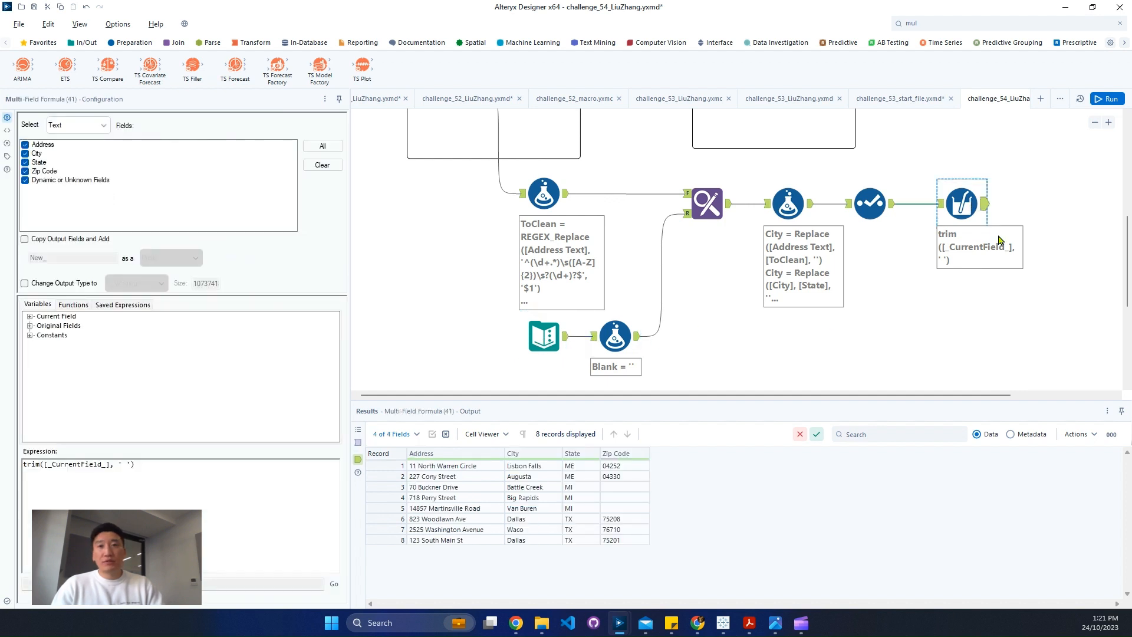